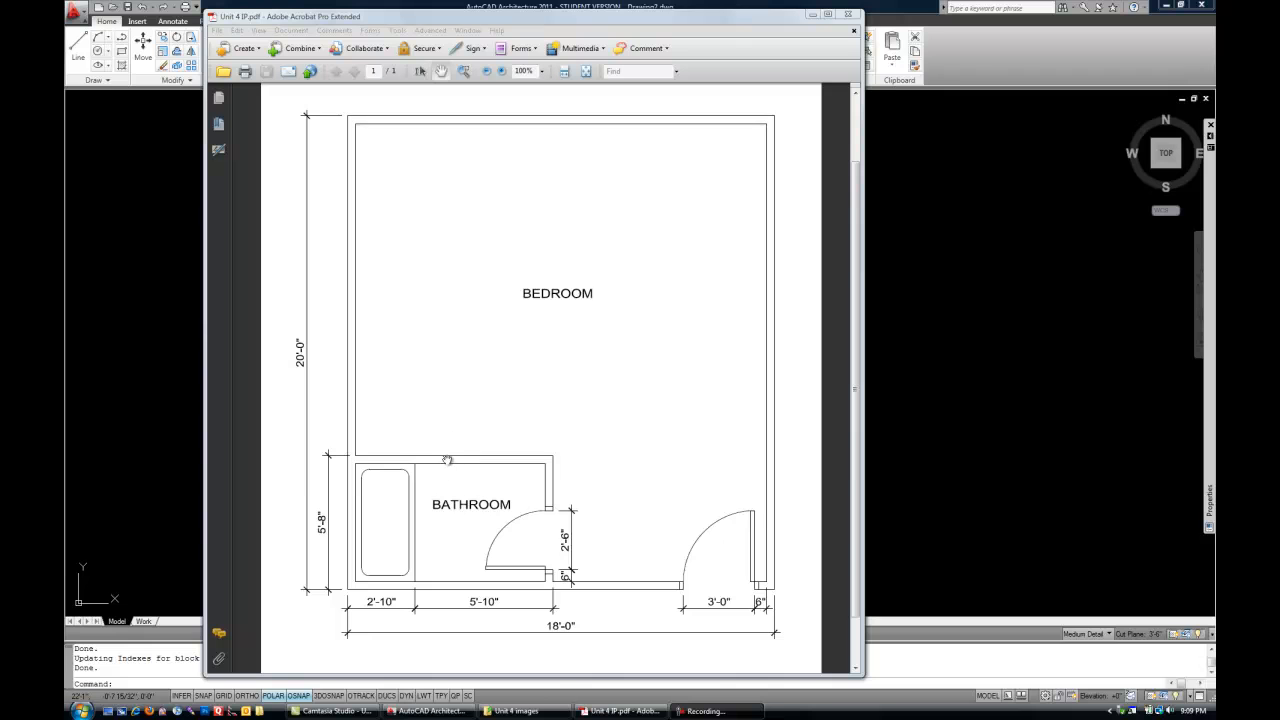
Switch to the AutoCAD drawing and copy the bottom outer wall line 5'8" straight up for the bathroom's upper wall.
click(998, 56)
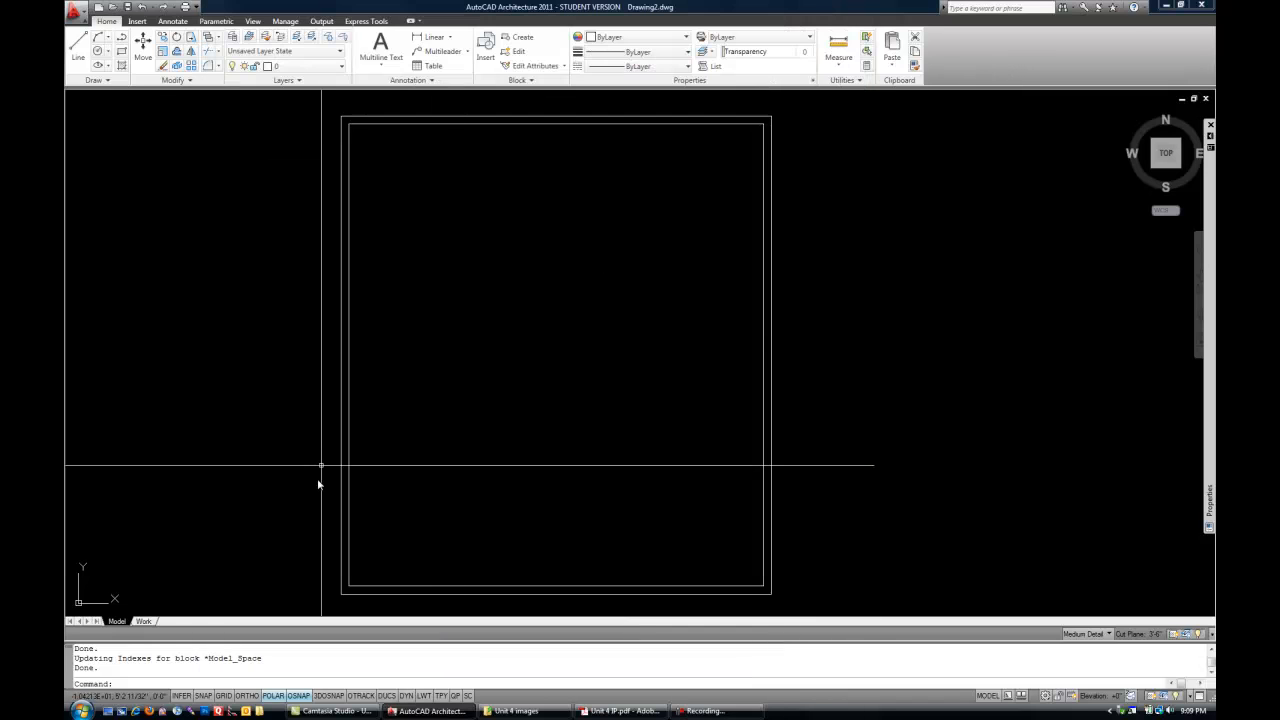
click(460, 595)
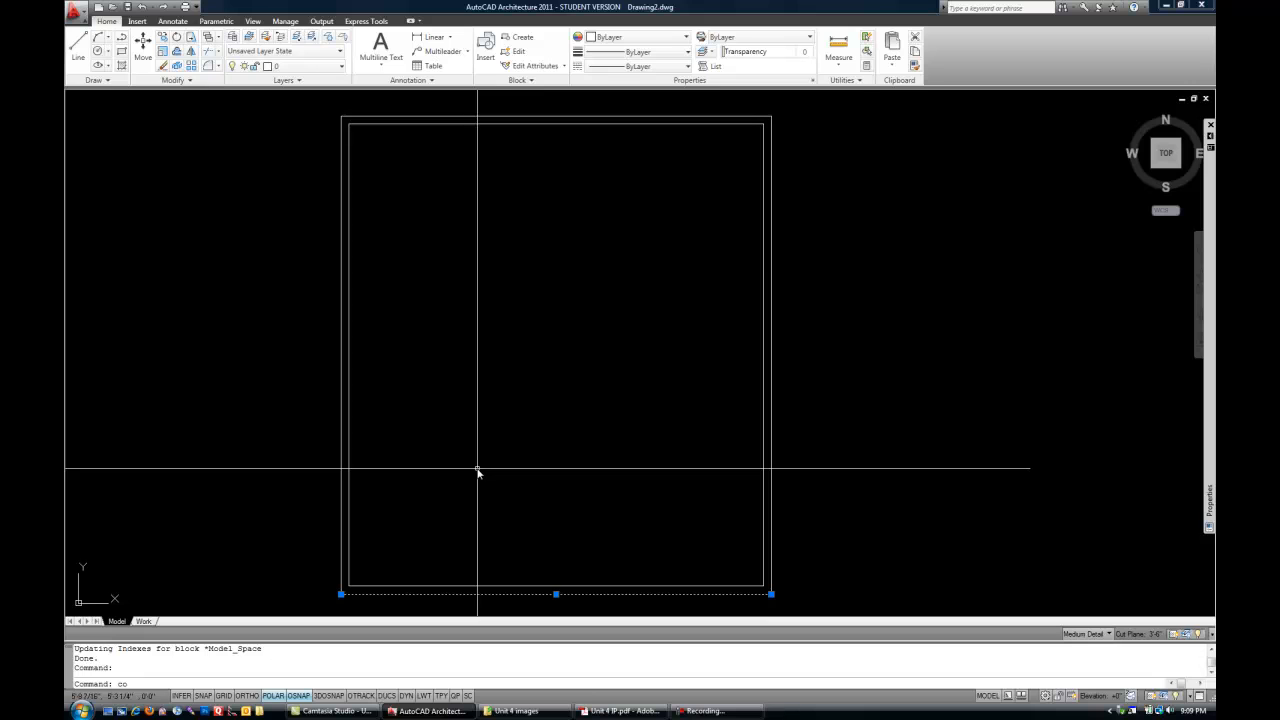
key(Return)
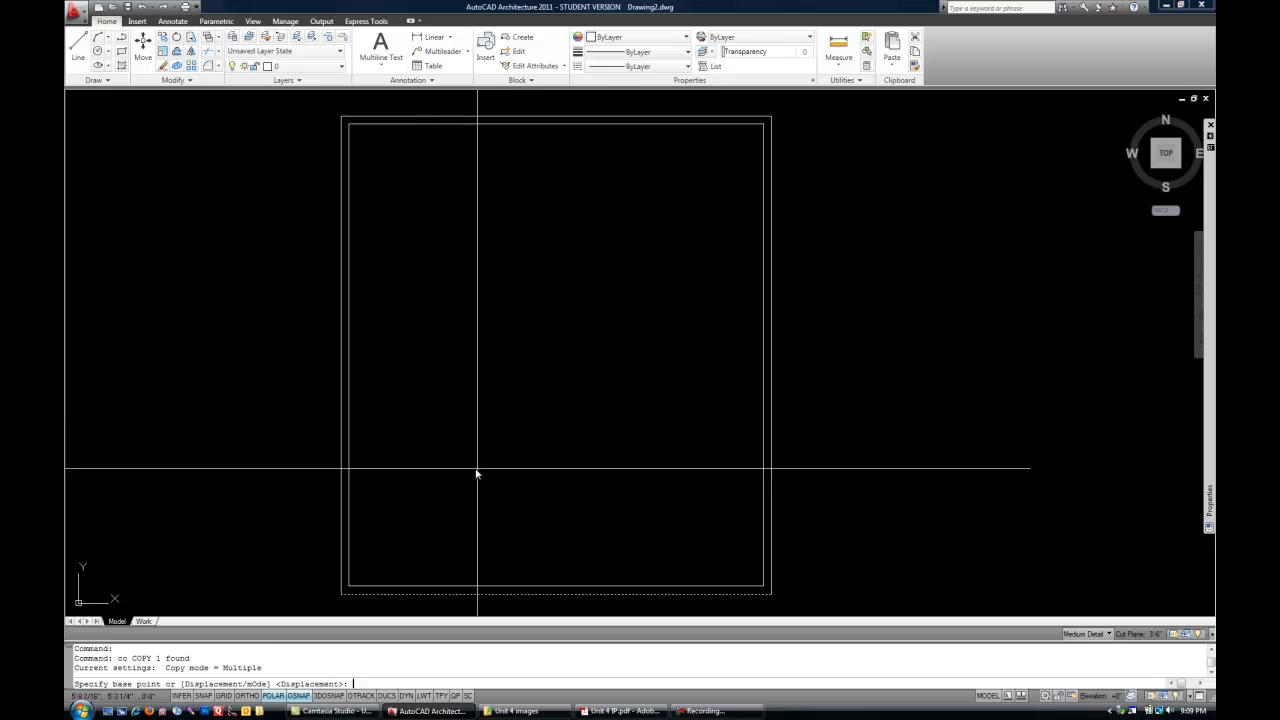
click(459, 521)
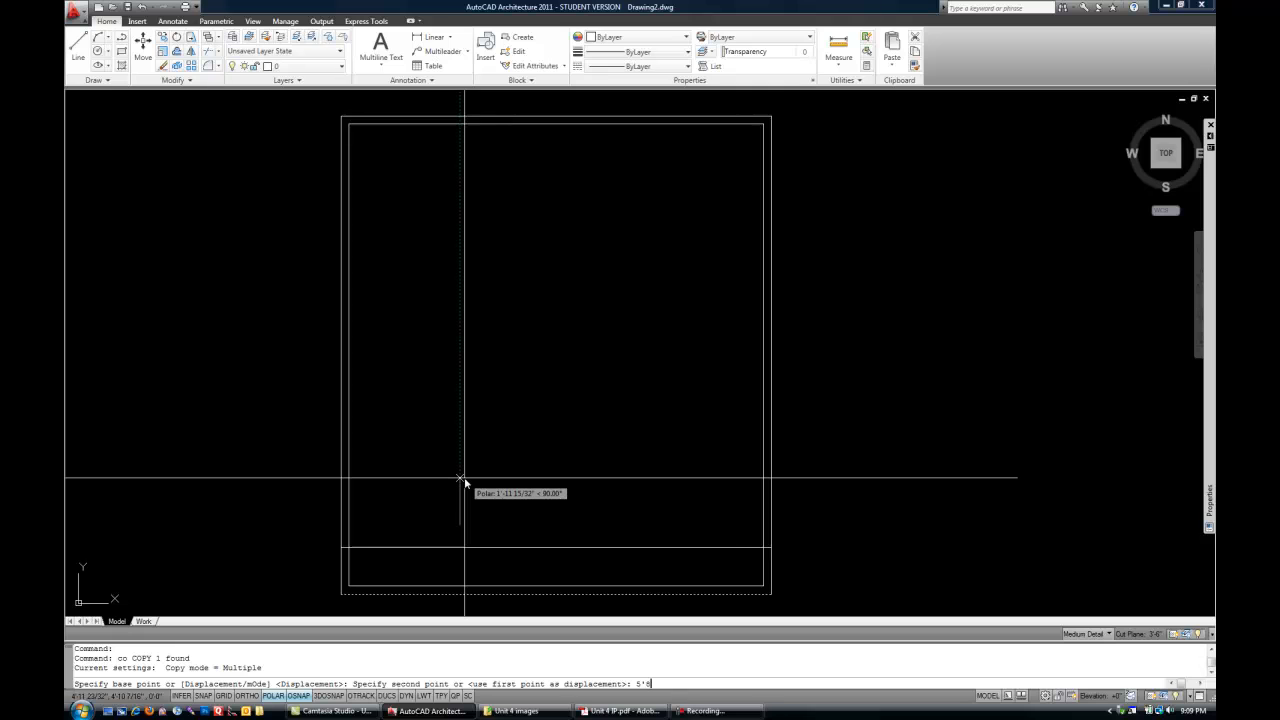
key(Return)
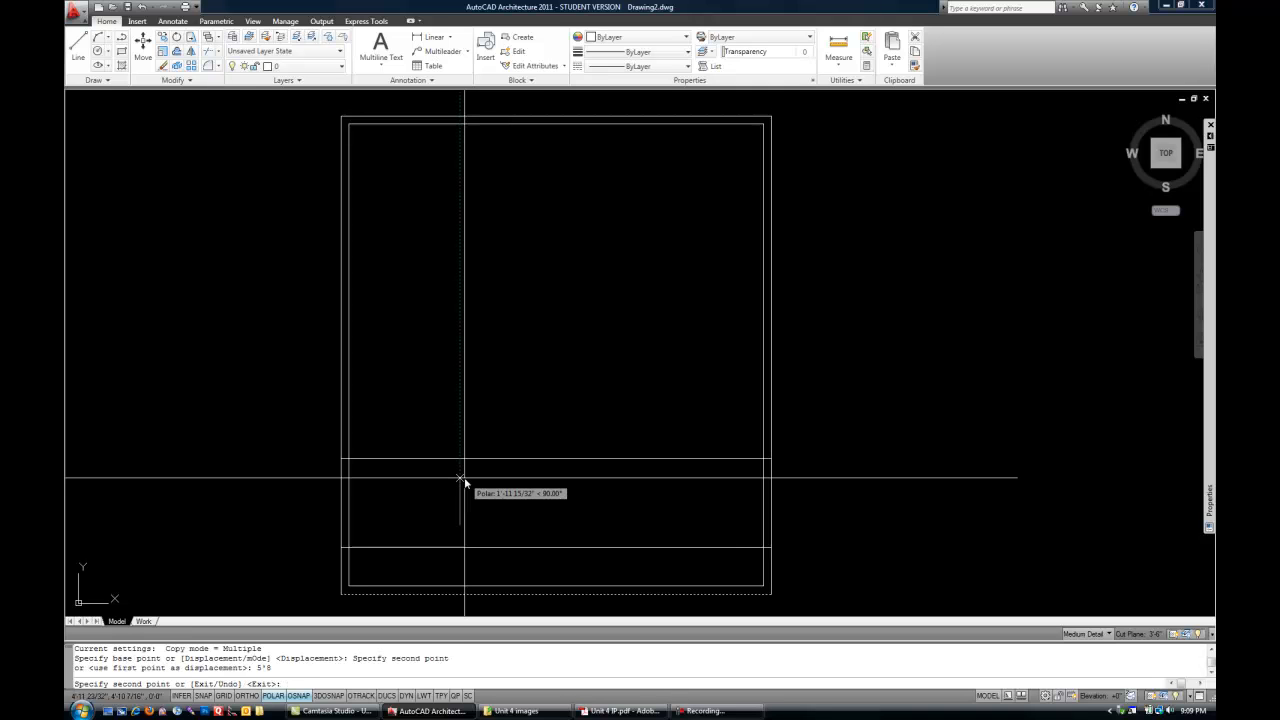
key(Escape)
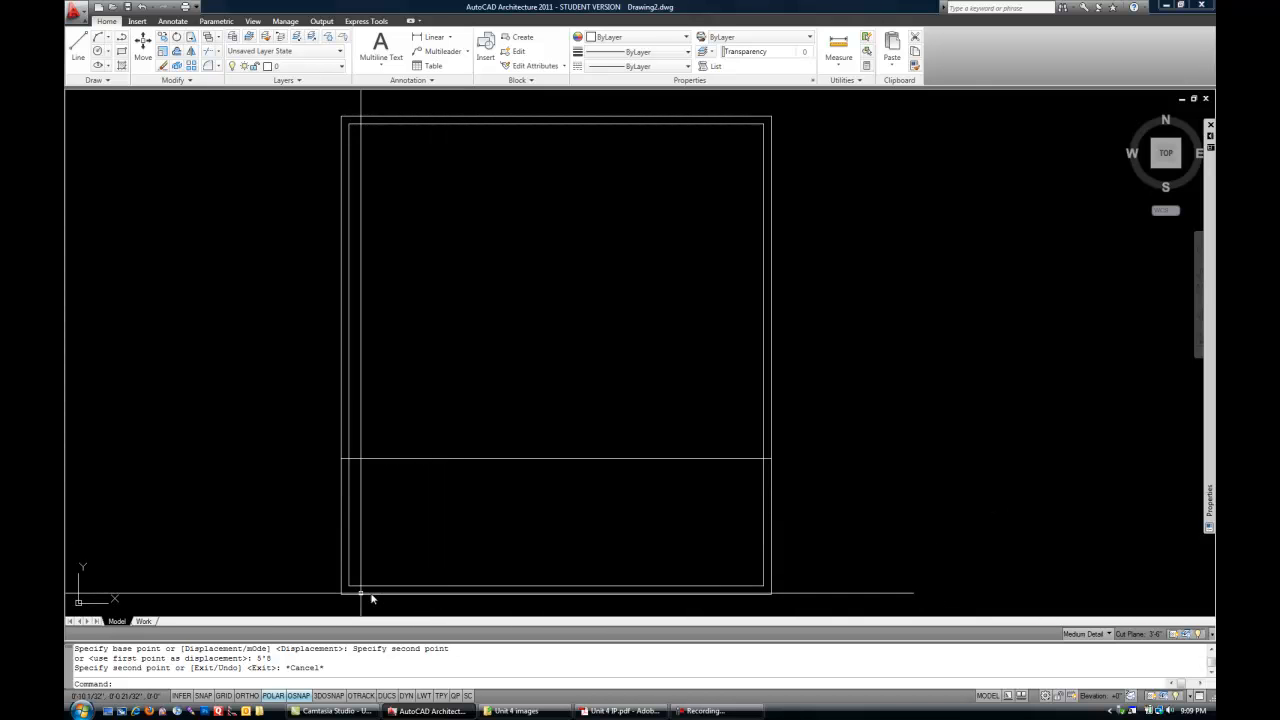
Check the bathroom wall in the Unit 4 IP PDF plan and offset the copied horizontal line 4" downward.
click(620, 711)
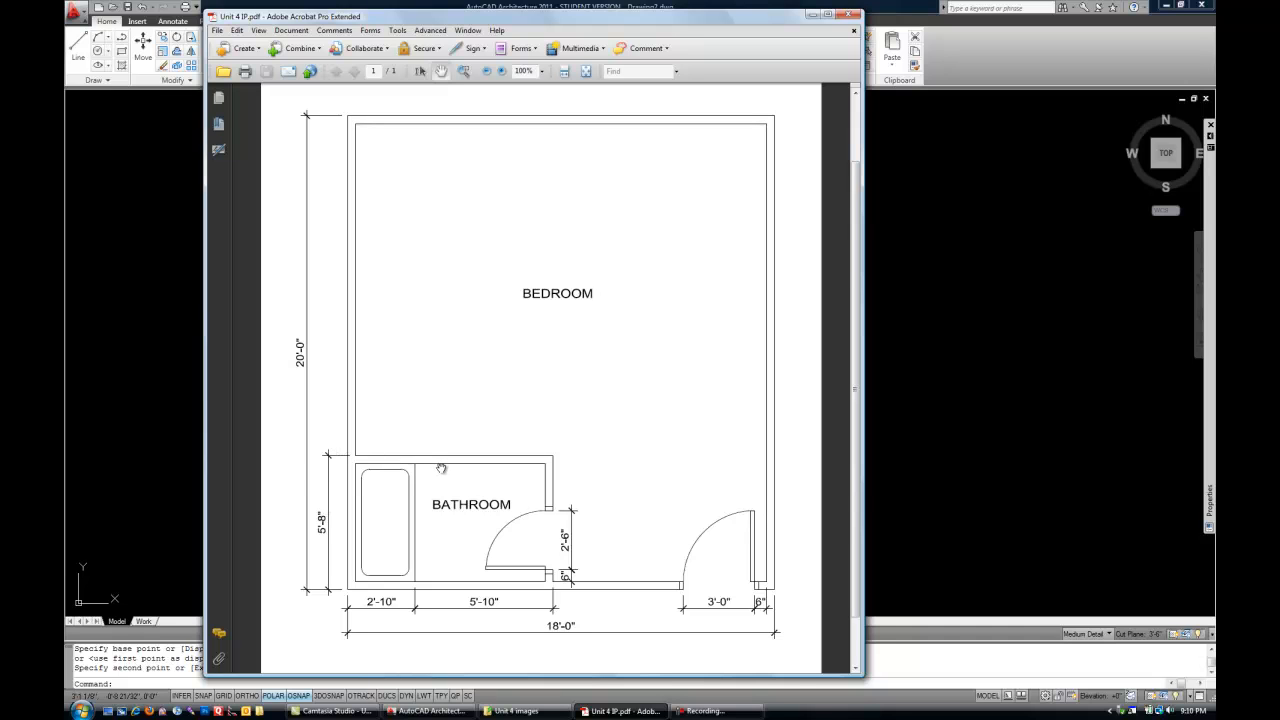
click(813, 16)
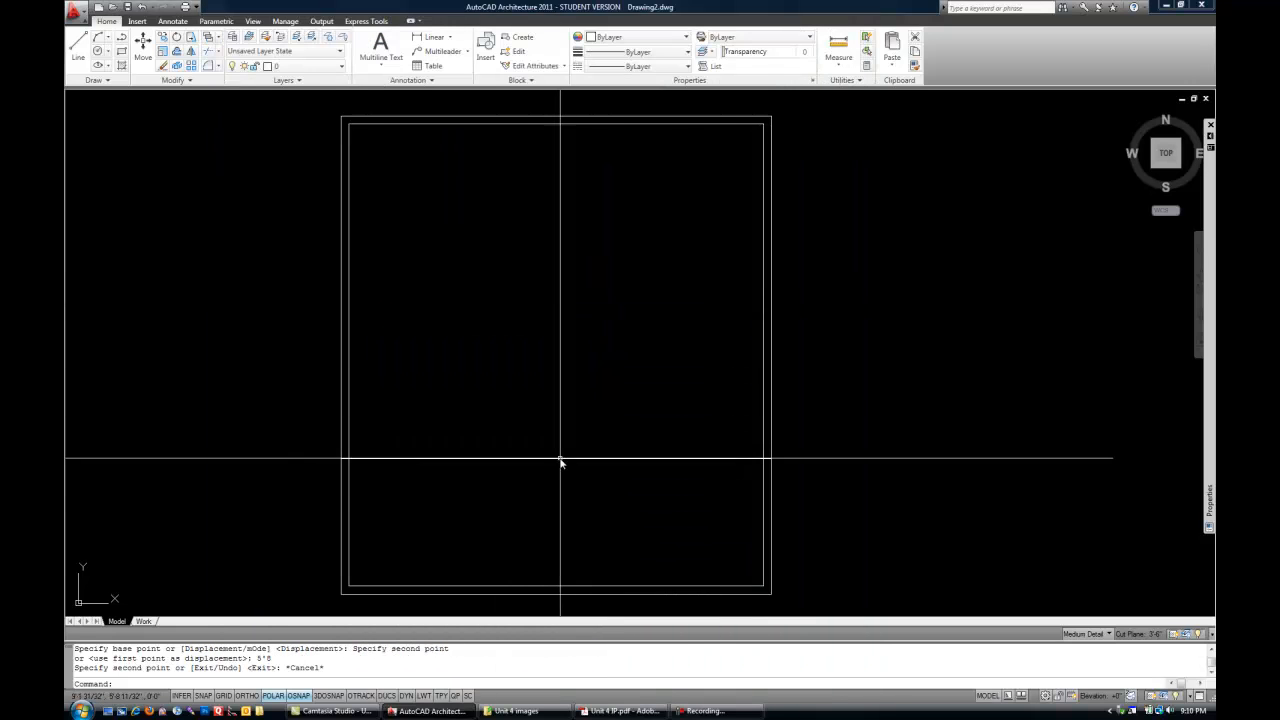
text(o)
key(Return)
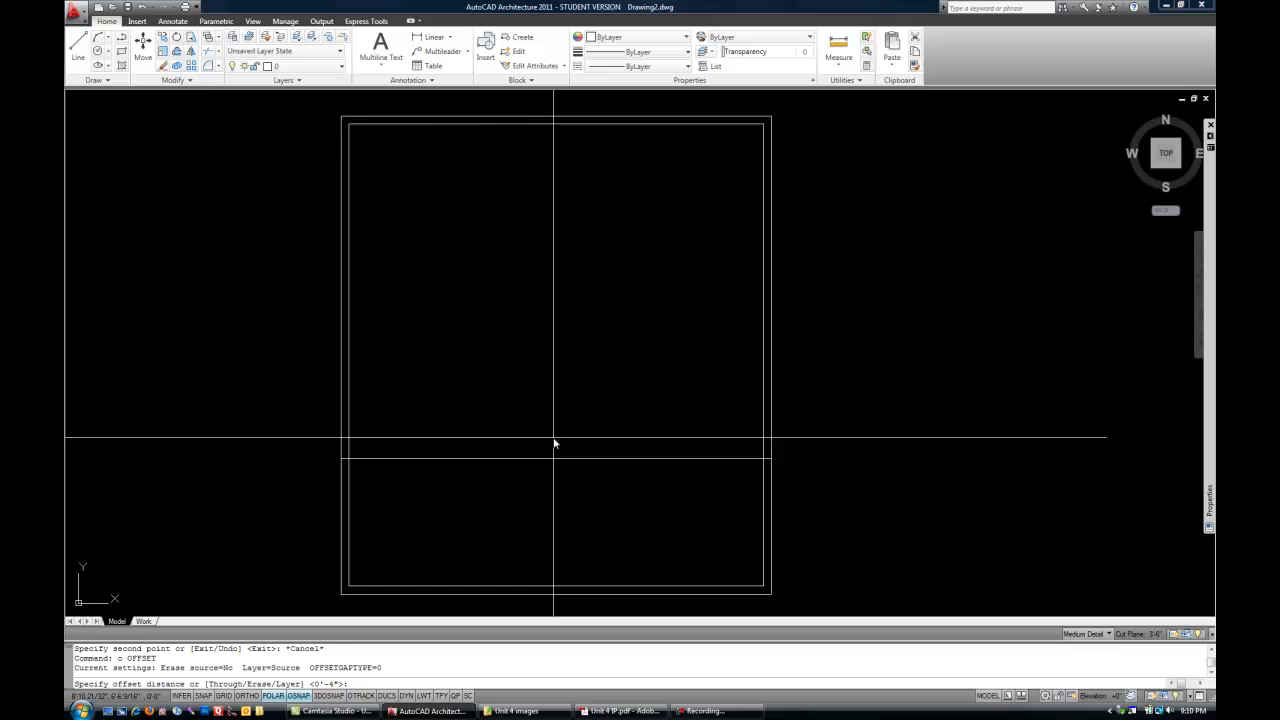
key(Return)
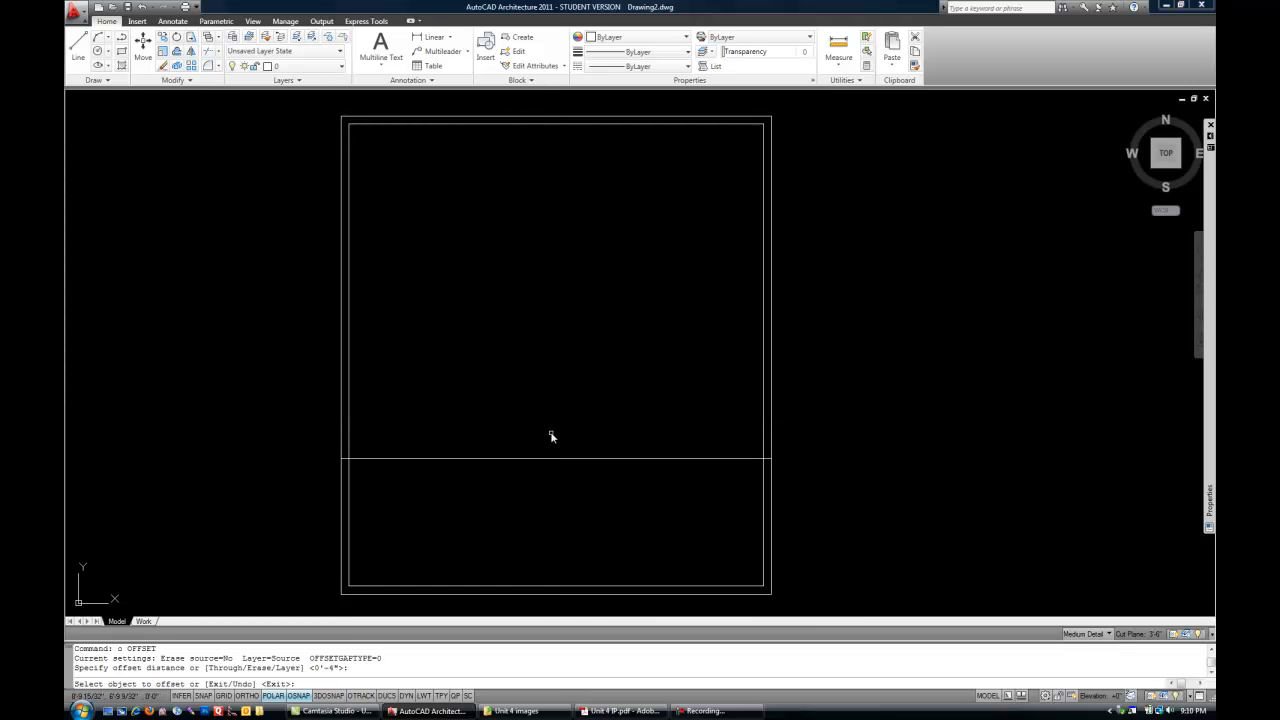
click(468, 460)
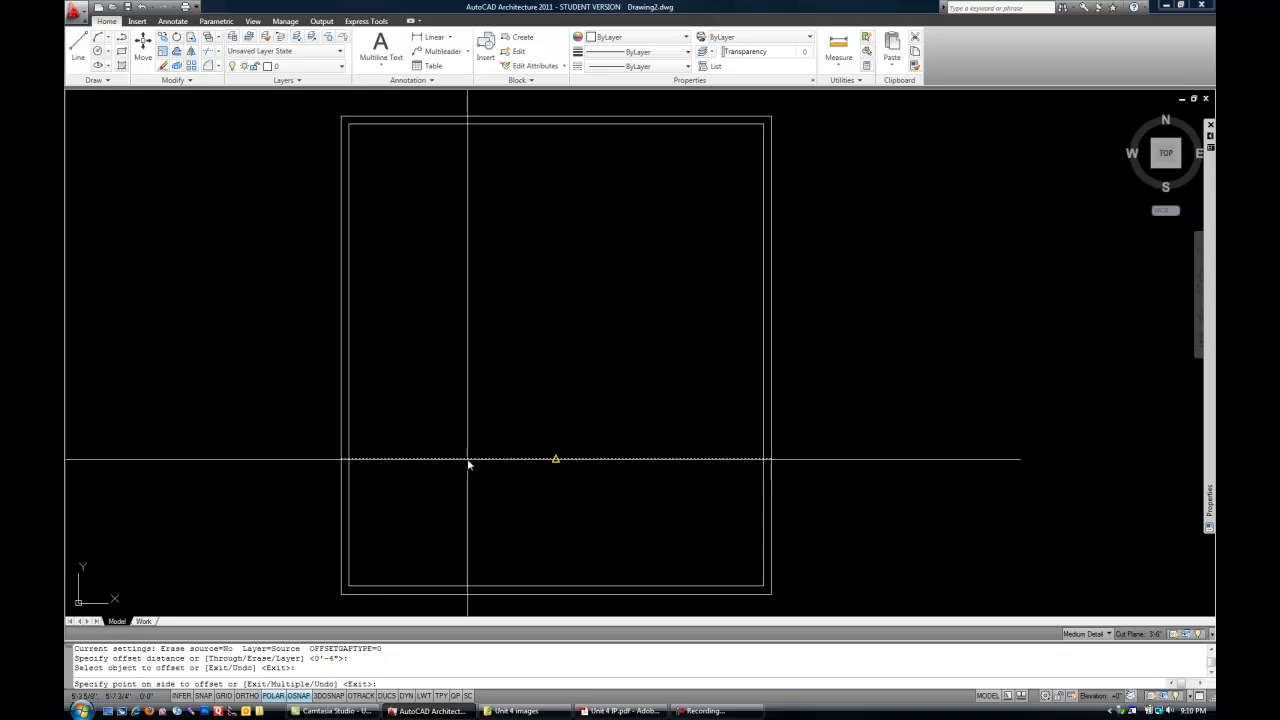
click(489, 511)
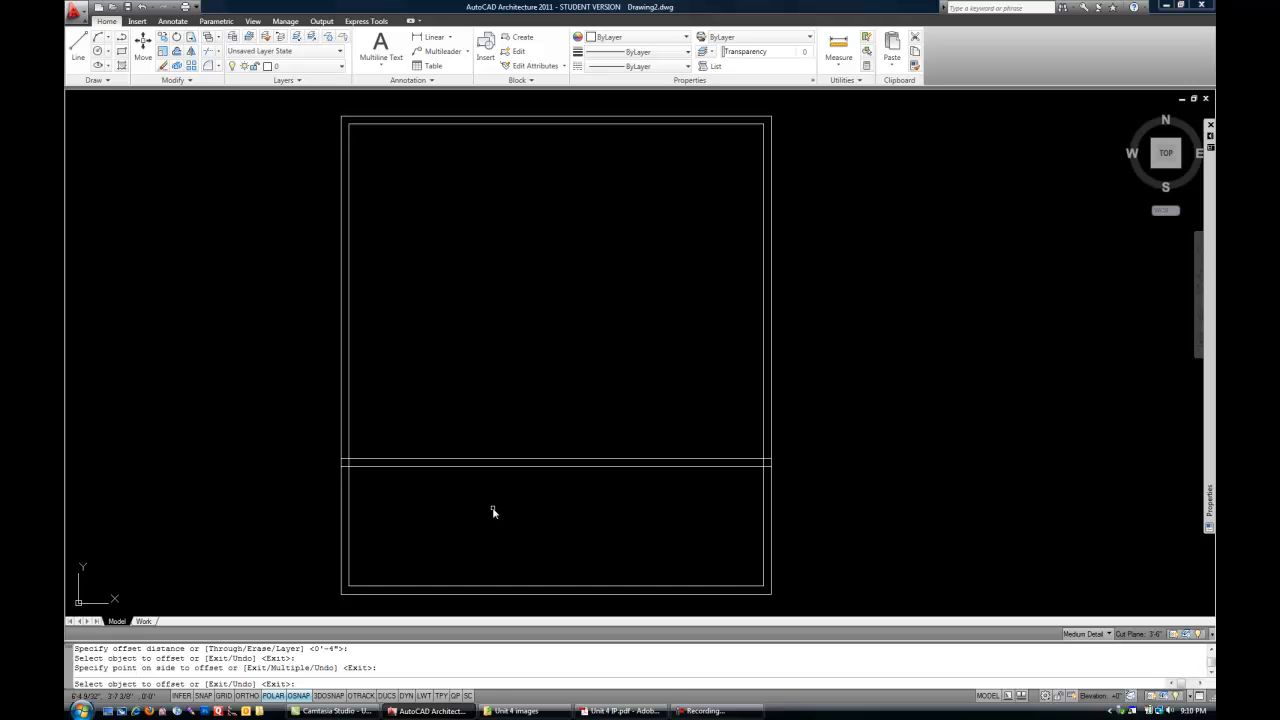
key(Escape)
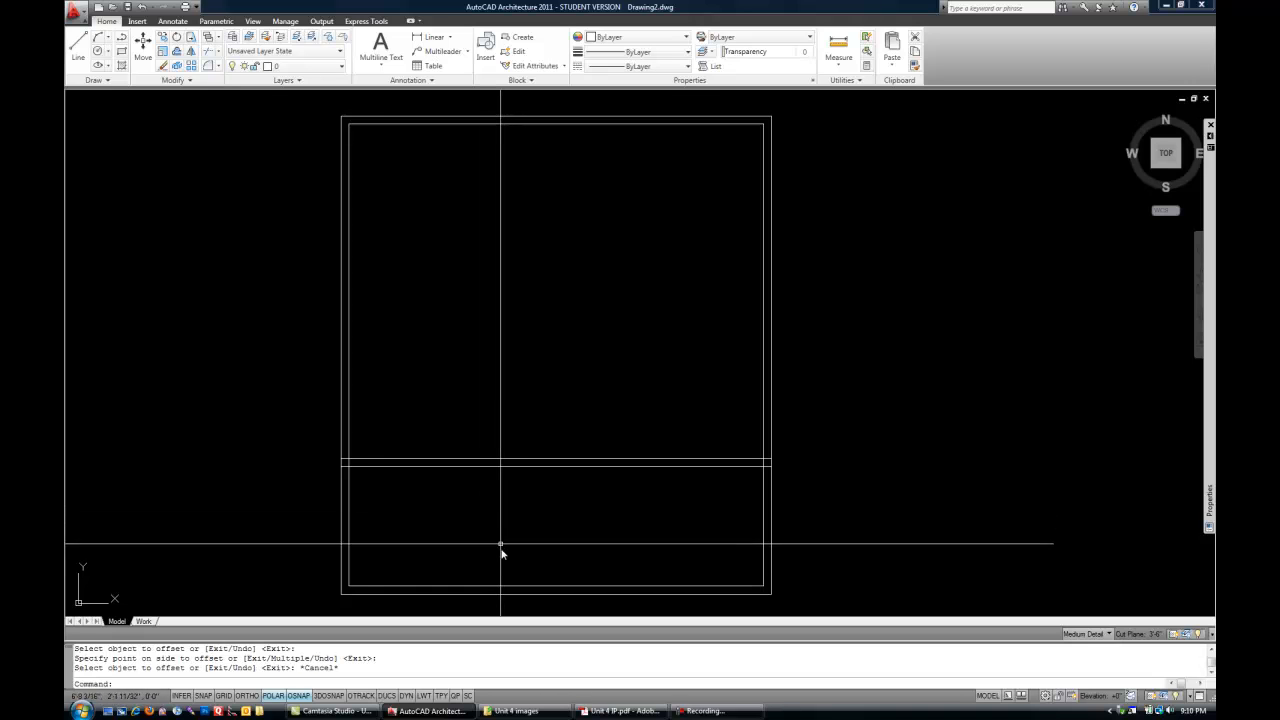
Check the tub width in the PDF plan and copy the left outer wall line 2'10" to the right.
click(619, 711)
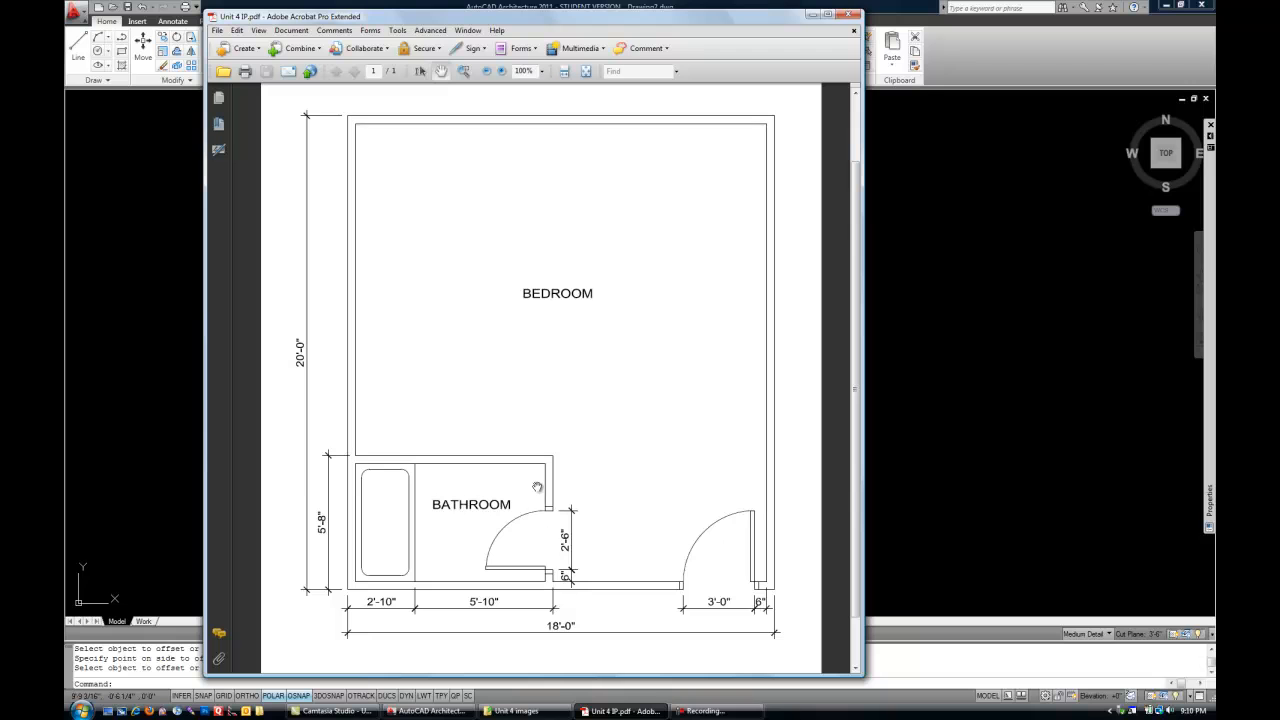
click(813, 17)
click(342, 537)
text(co)
key(Return)
click(466, 381)
text(2'10)
key(Return)
key(Return)
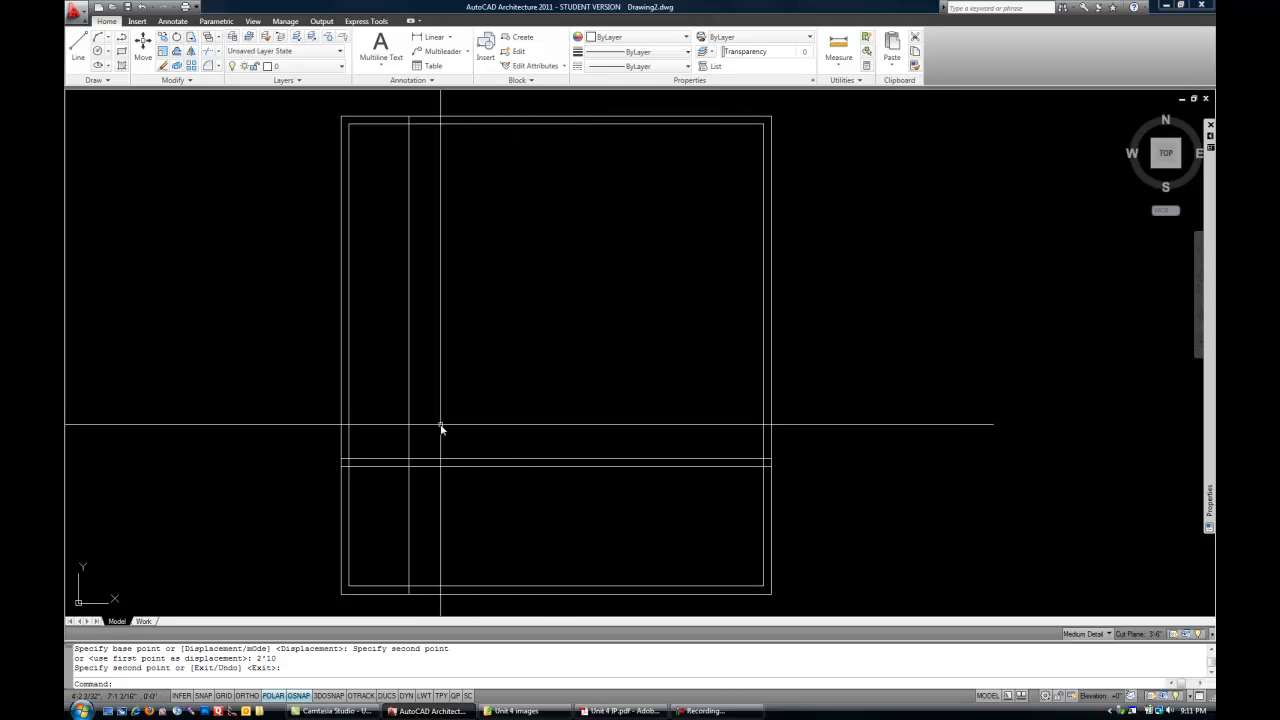
Check the remaining bathroom width in the PDF plan and copy the vertical tub line 5'10" to the right.
click(620, 711)
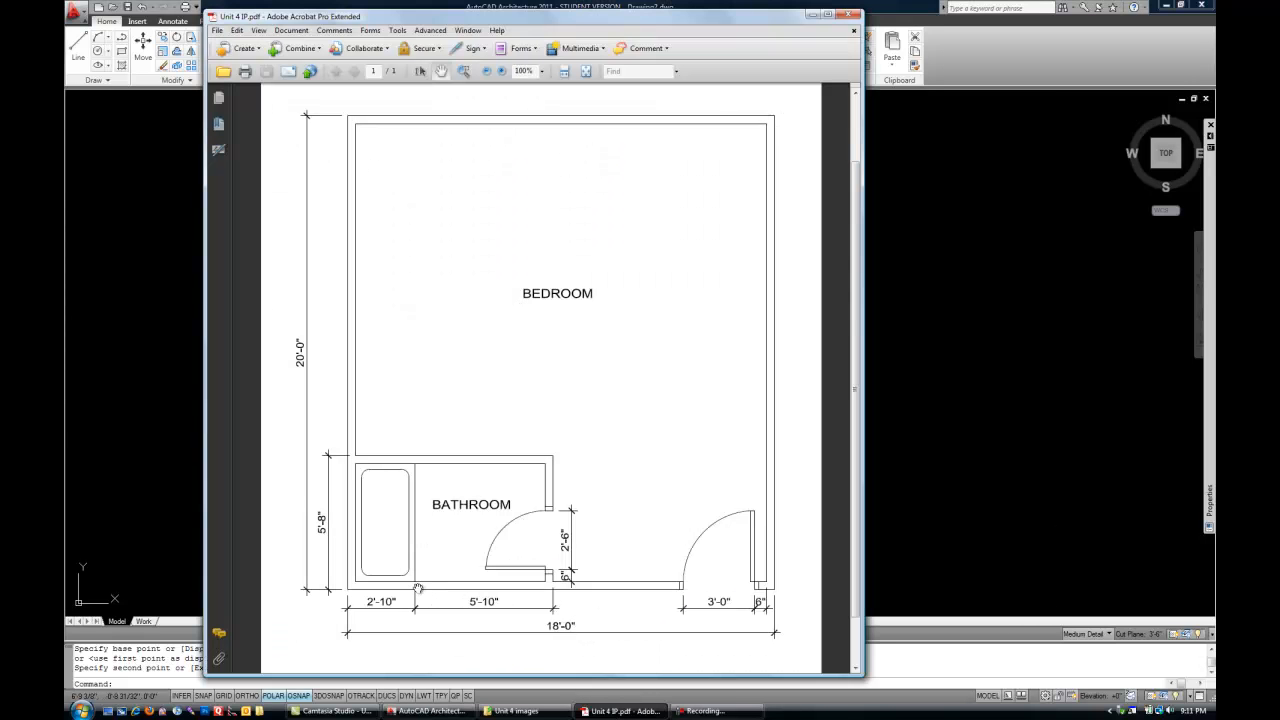
click(985, 46)
click(409, 510)
text(co)
key(Return)
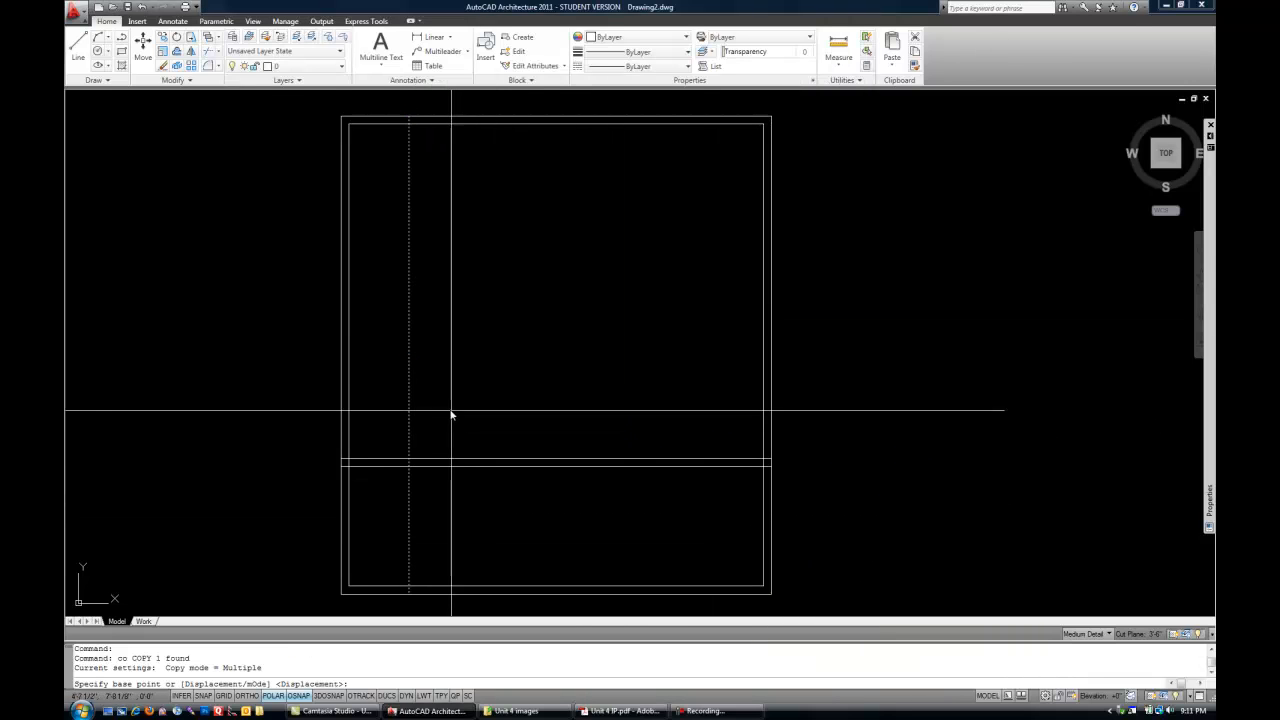
click(448, 404)
text(5'10)
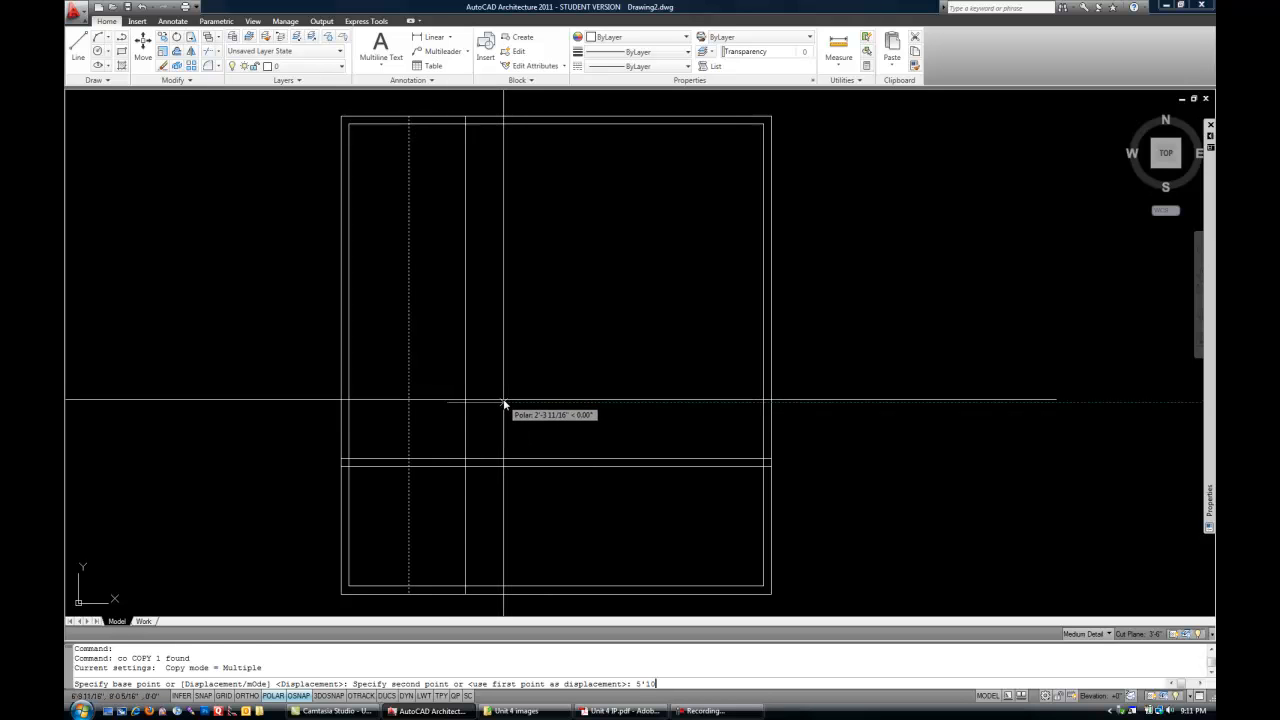
key(Return)
key(Escape)
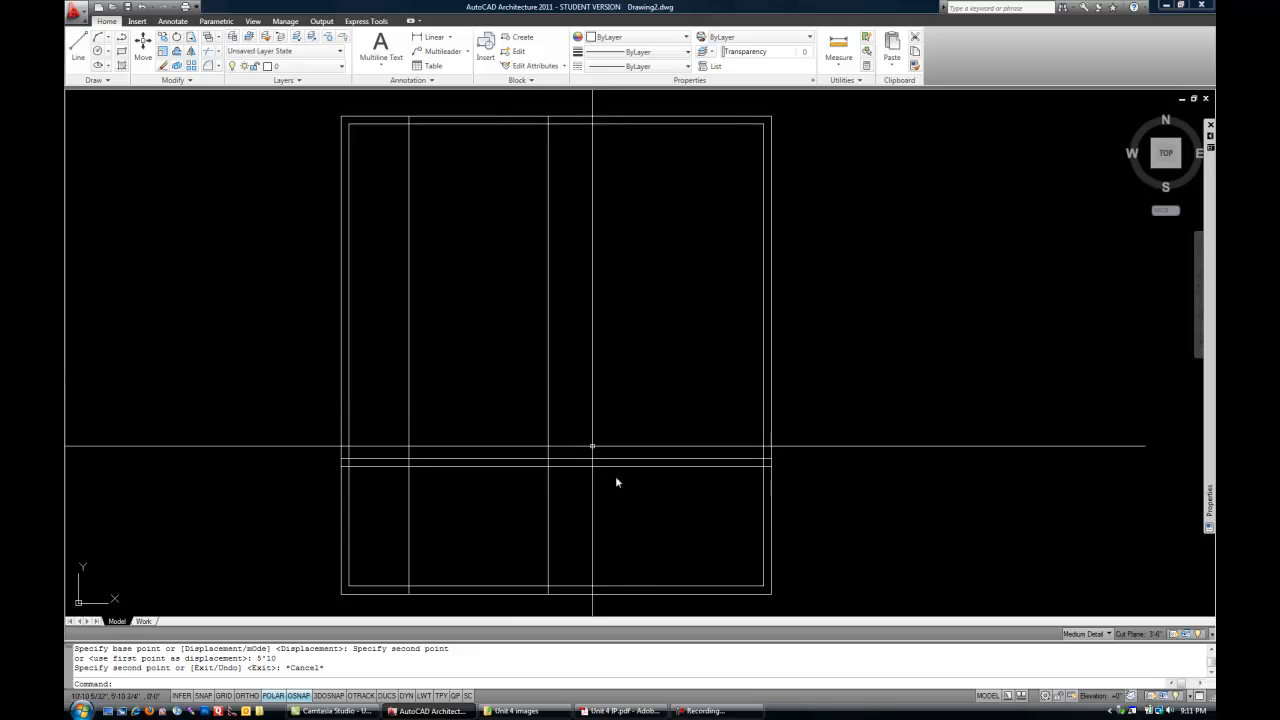
Offset the bathroom's right wall line 4" to the left, toward the tub, to give the wall its thickness.
scroll(634, 505, up, 3)
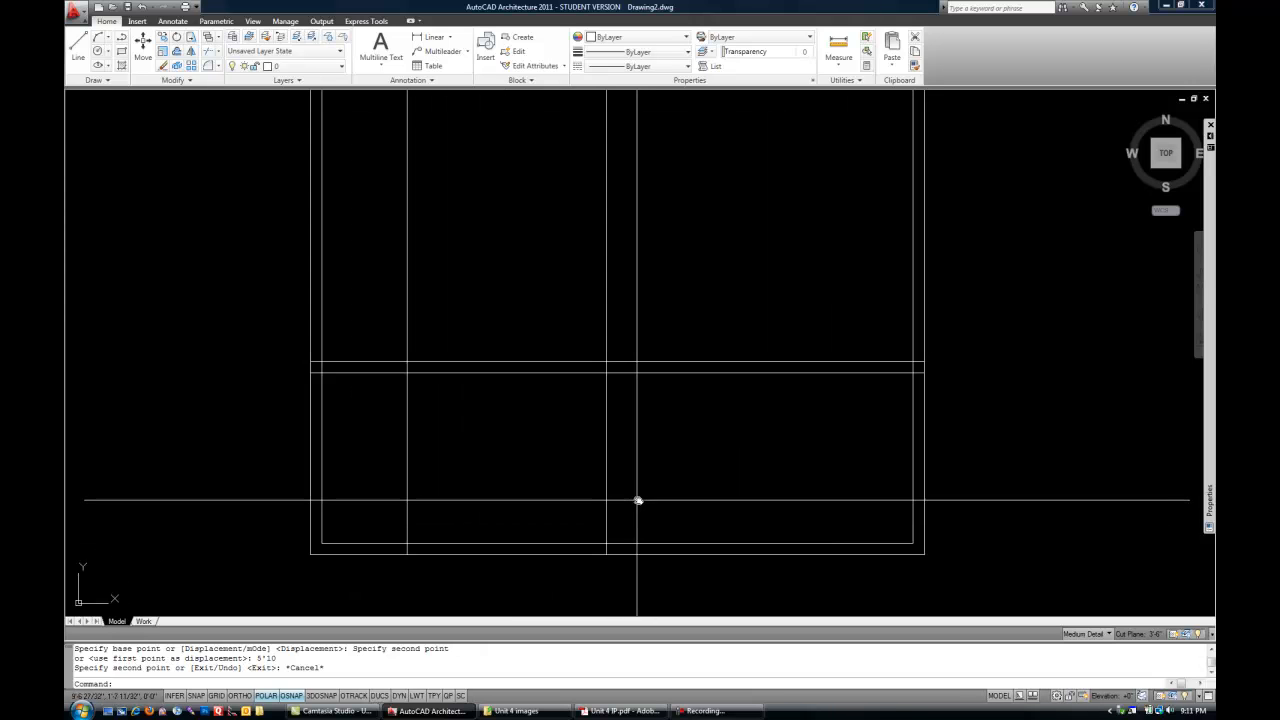
text(o)
key(Return)
key(Return)
click(606, 494)
click(511, 494)
key(Return)
Fillet the inner and outer line pairs at the bathroom's upper-right corner with radius 0 to form clean wall corners.
middle_drag(640, 435, 534, 463)
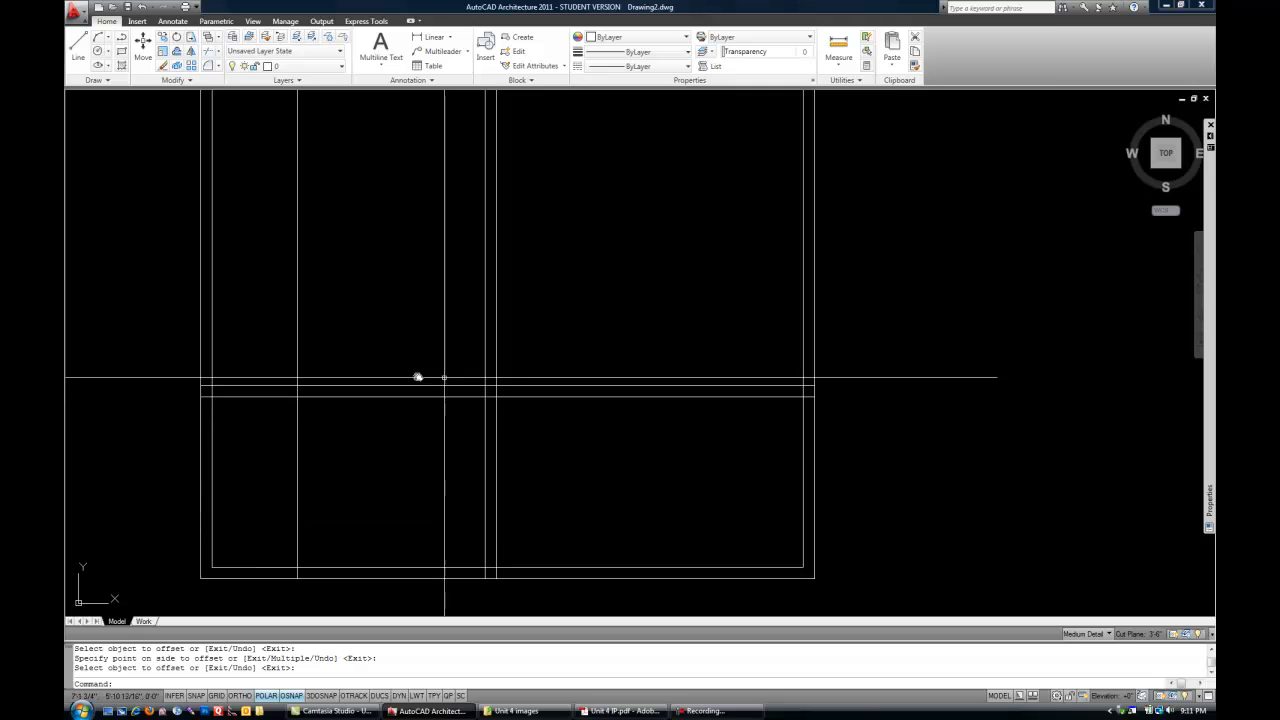
scroll(480, 417, down, 2)
middle_drag(540, 394, 537, 445)
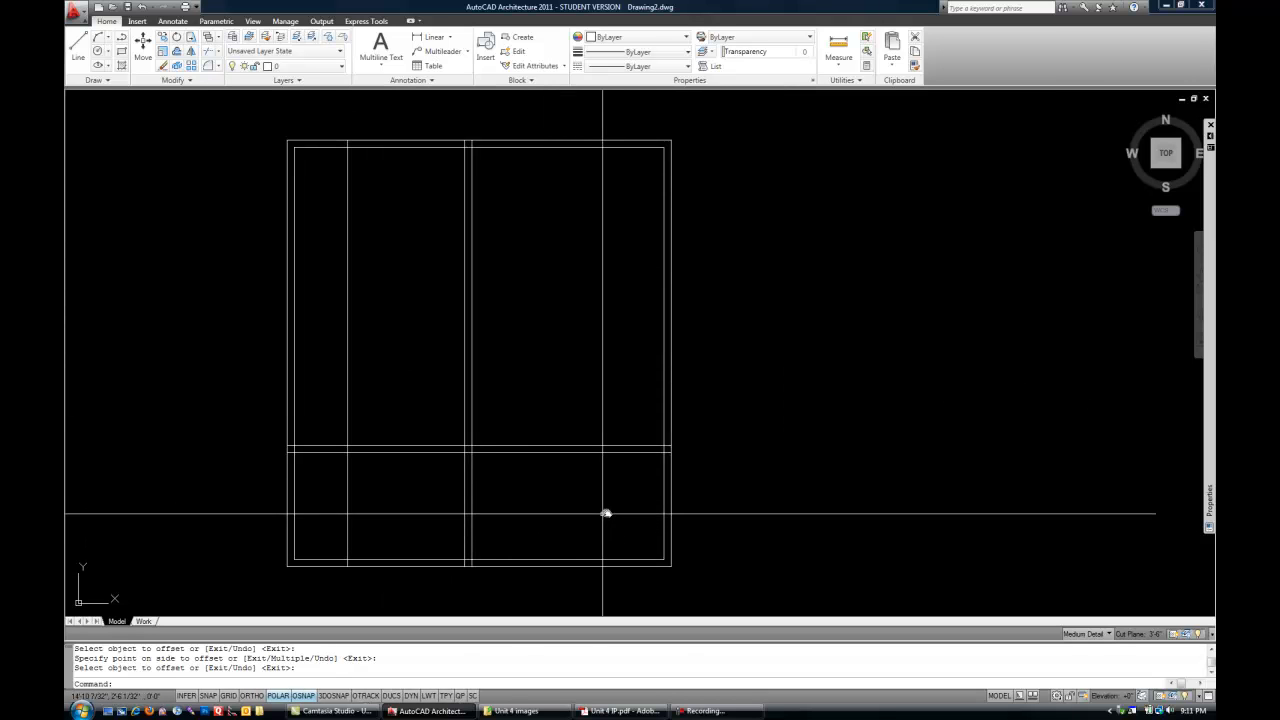
click(600, 711)
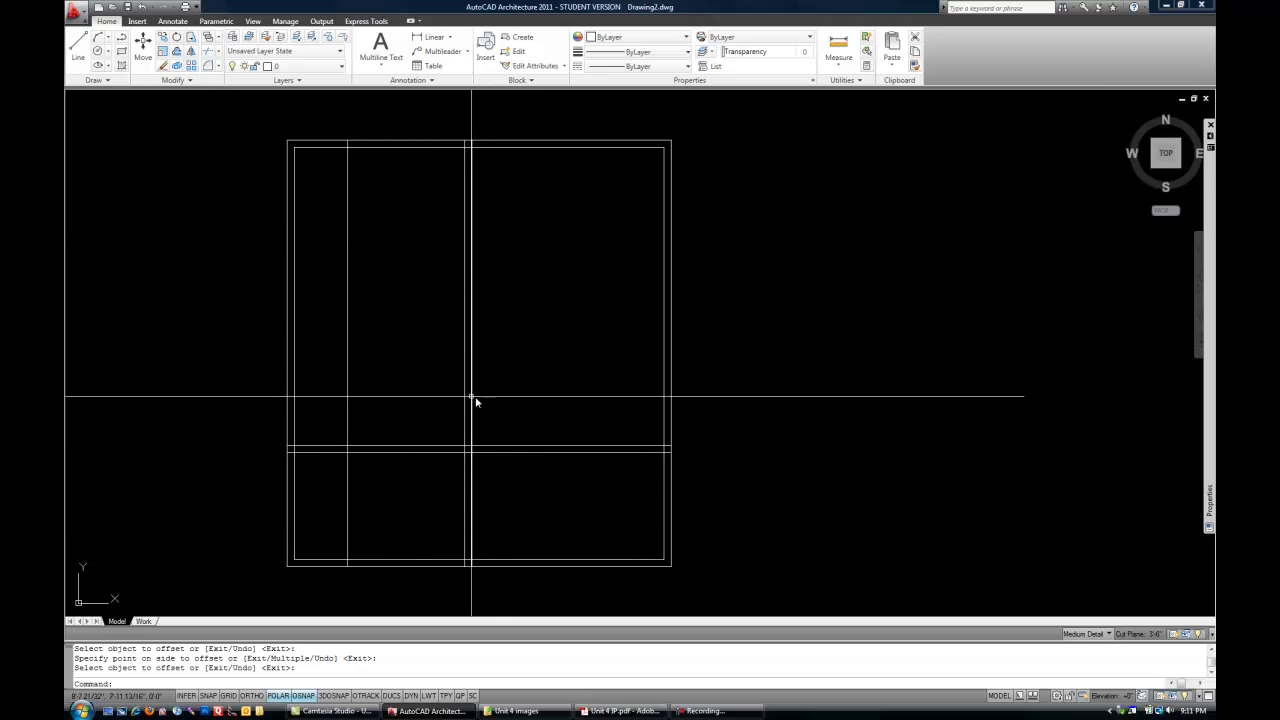
scroll(474, 442, up, 5)
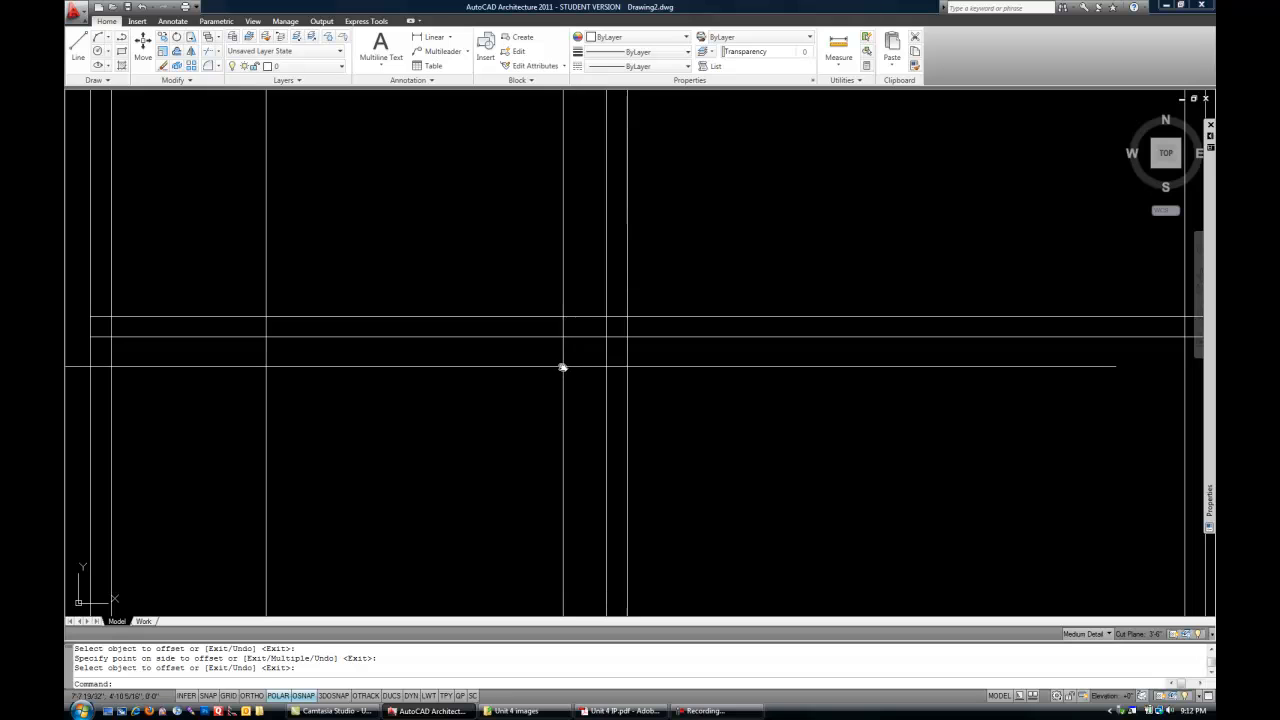
key(Return)
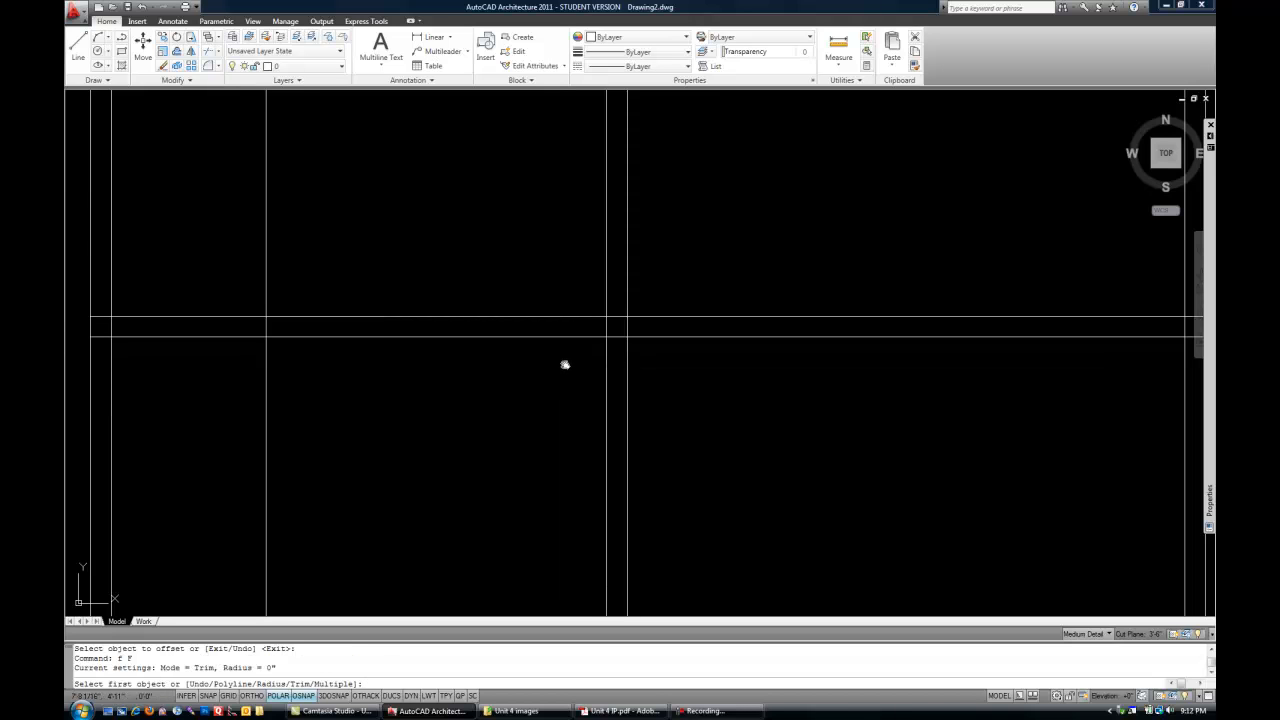
click(601, 335)
click(607, 342)
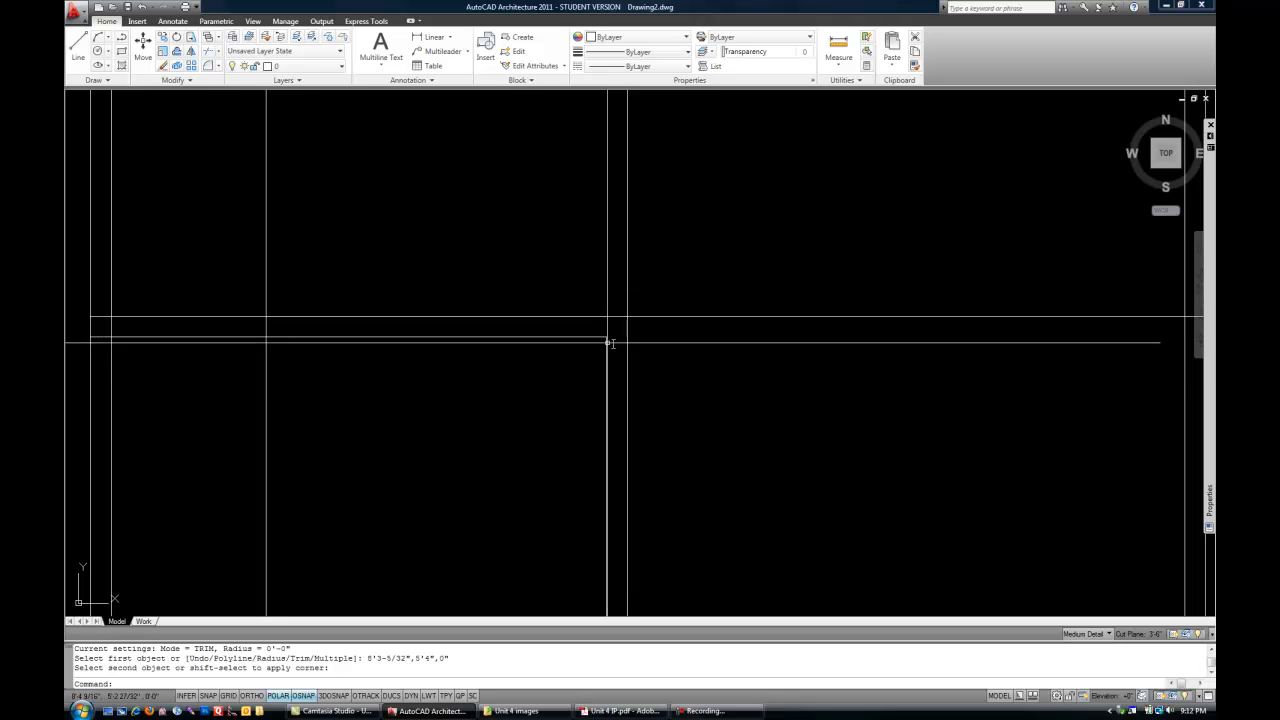
key(Return)
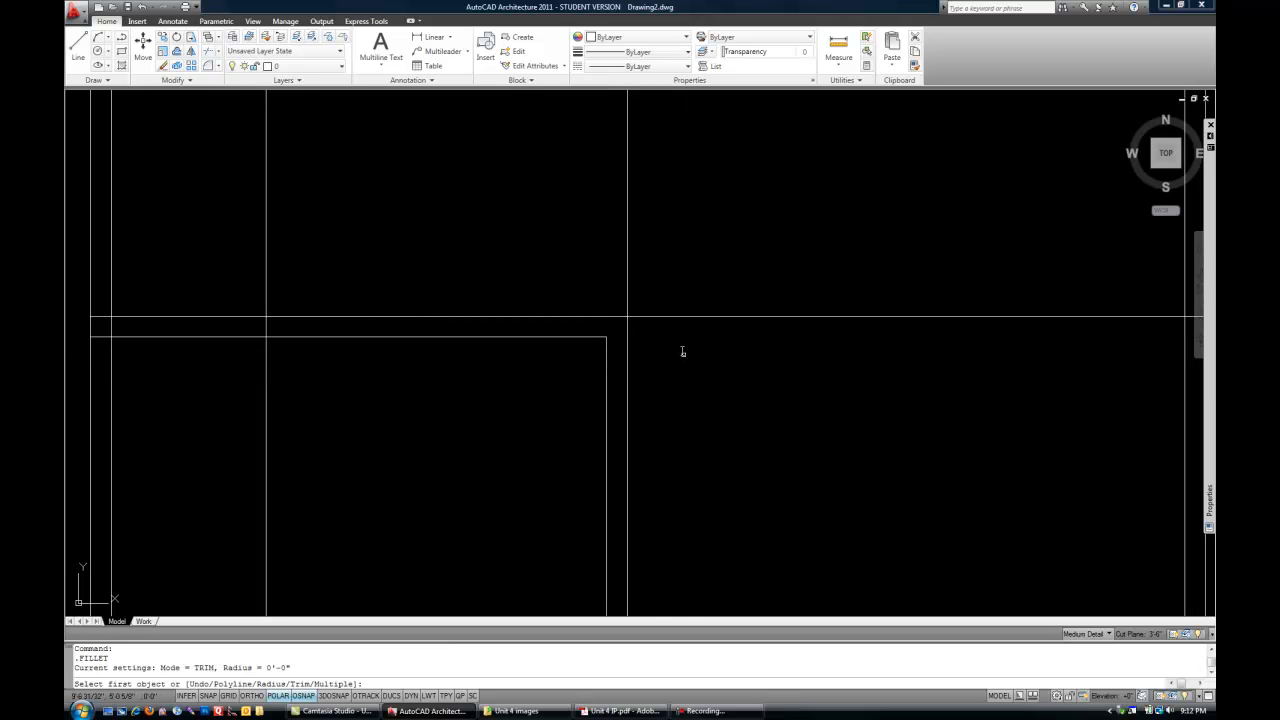
click(621, 317)
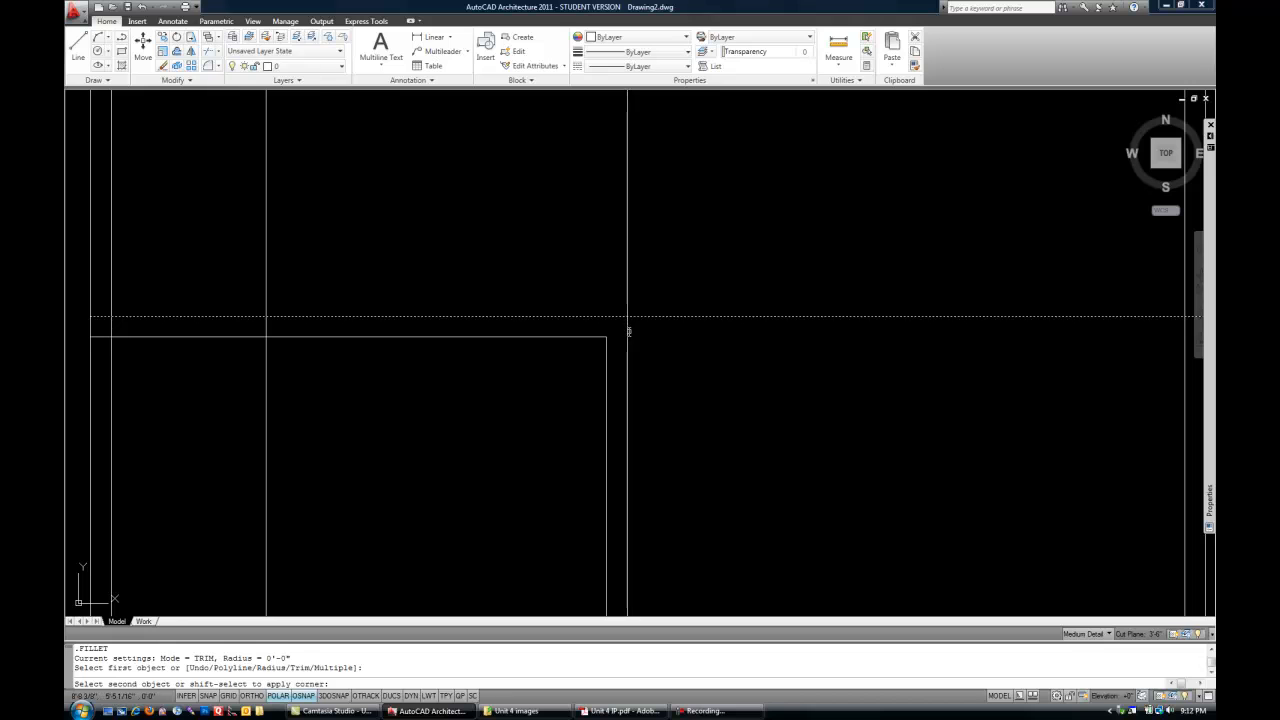
click(627, 330)
Trim off the vertical tub line above the bathroom's inner upper wall, including the inner left and bottom walls as cutting edges.
scroll(650, 376, down, 4)
scroll(650, 376, down, 3)
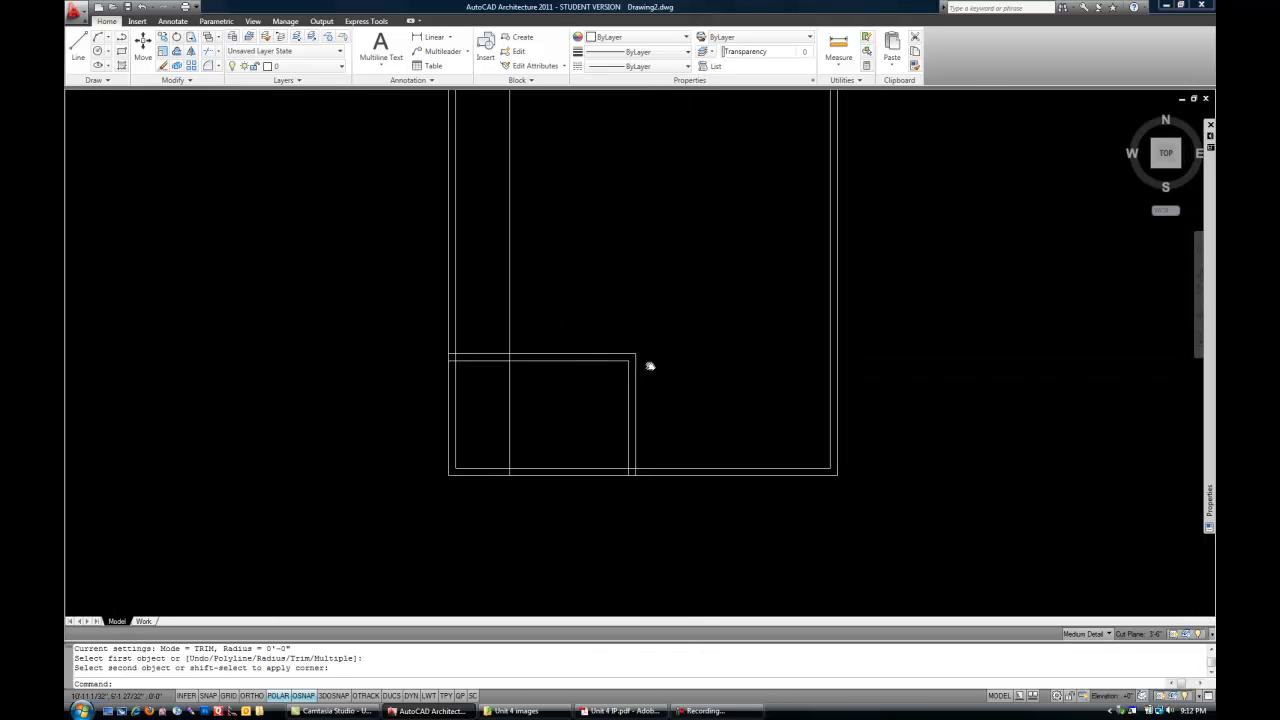
scroll(615, 437, up, 2)
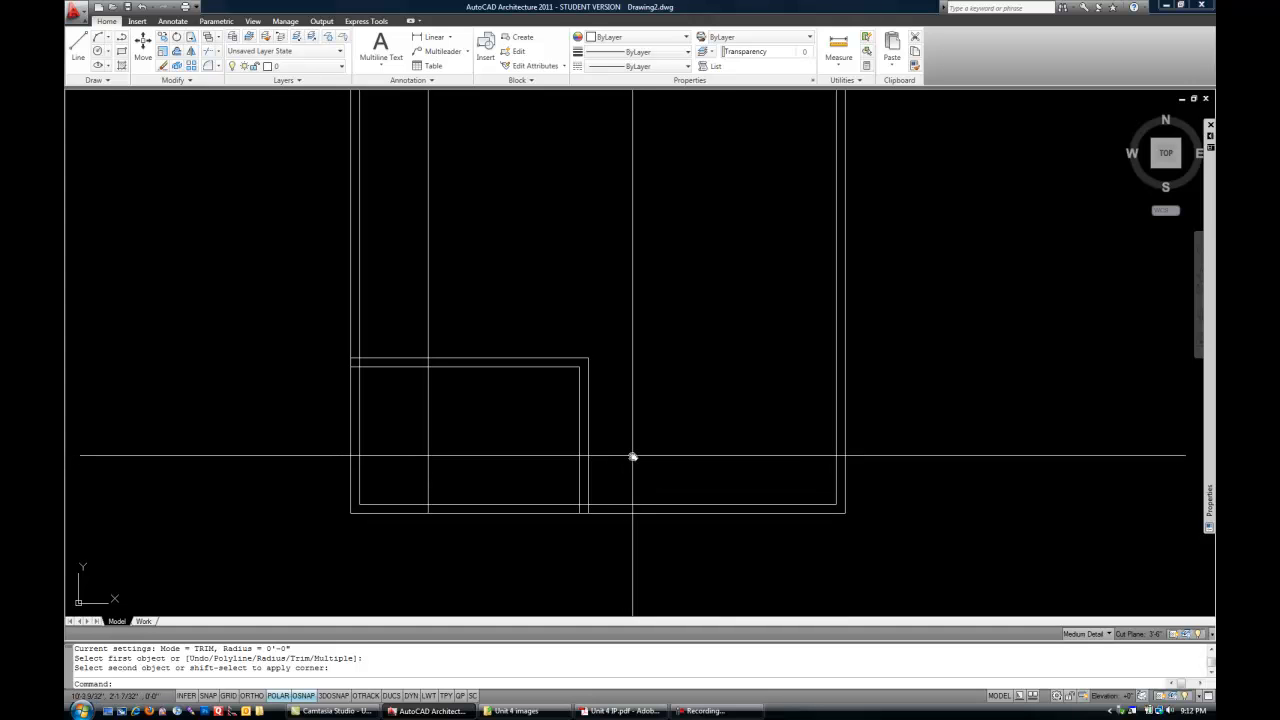
scroll(620, 459, up, 2)
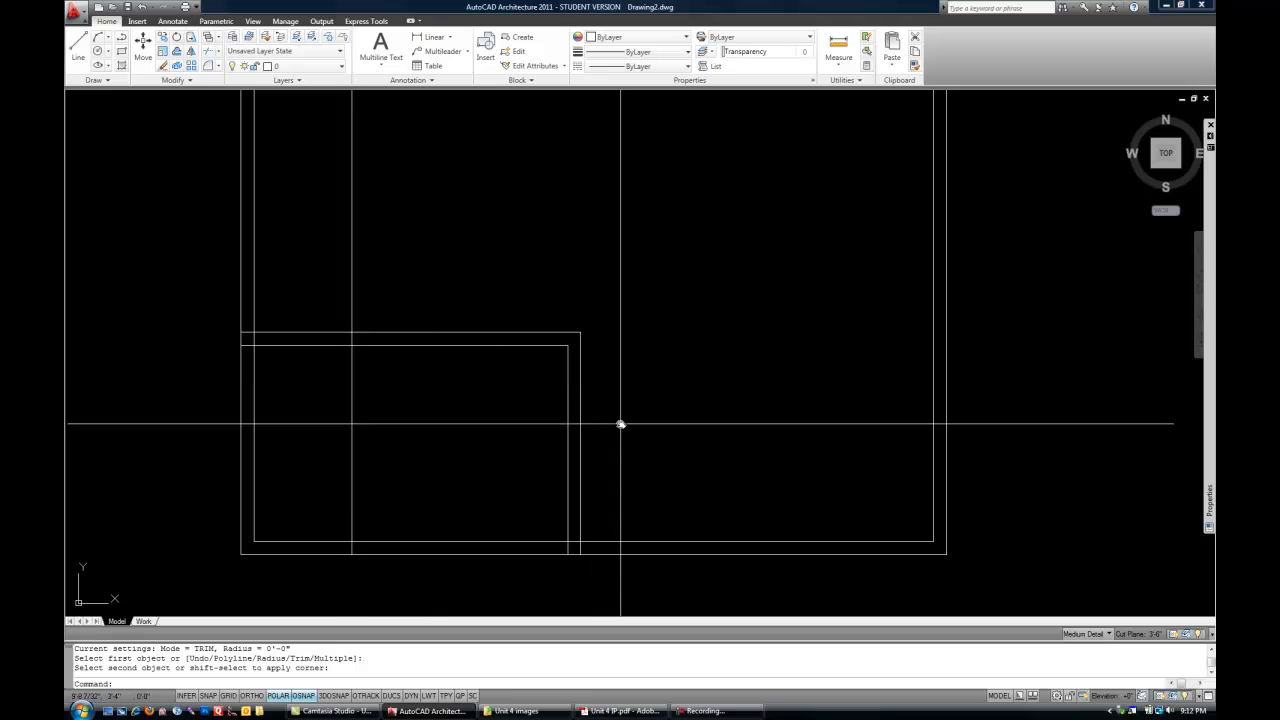
text(tr)
key(Return)
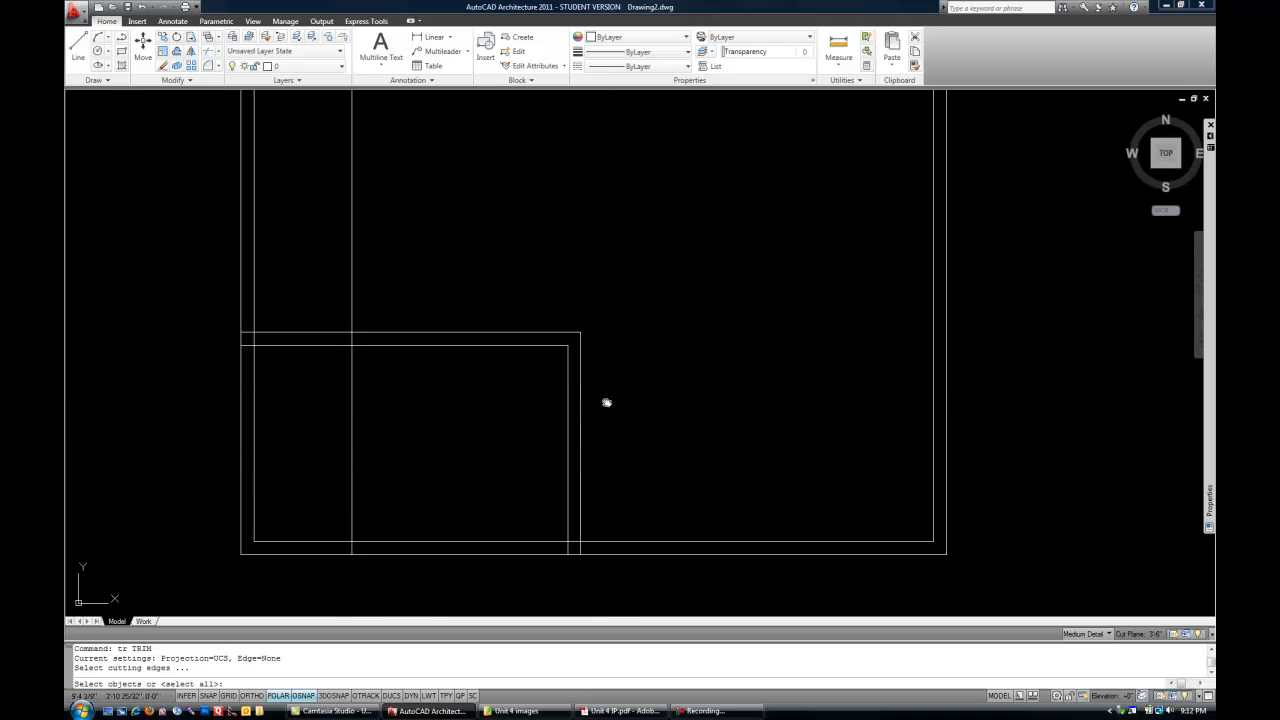
click(382, 347)
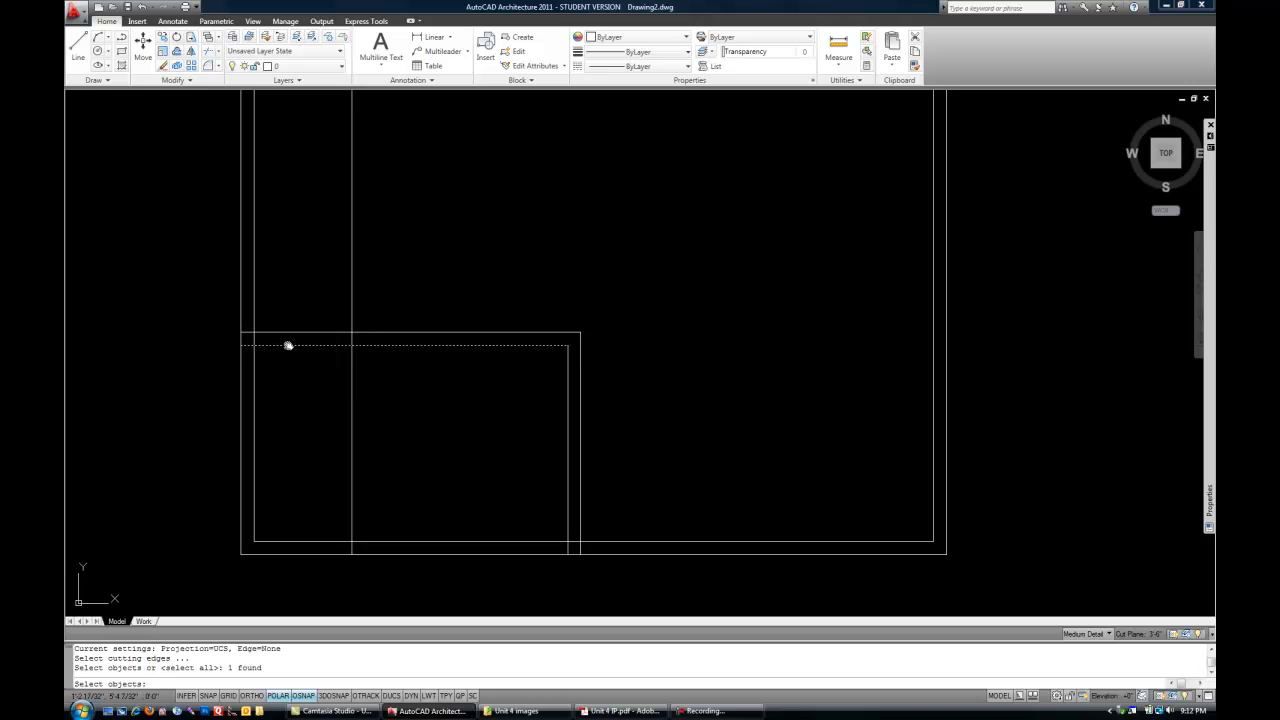
click(255, 321)
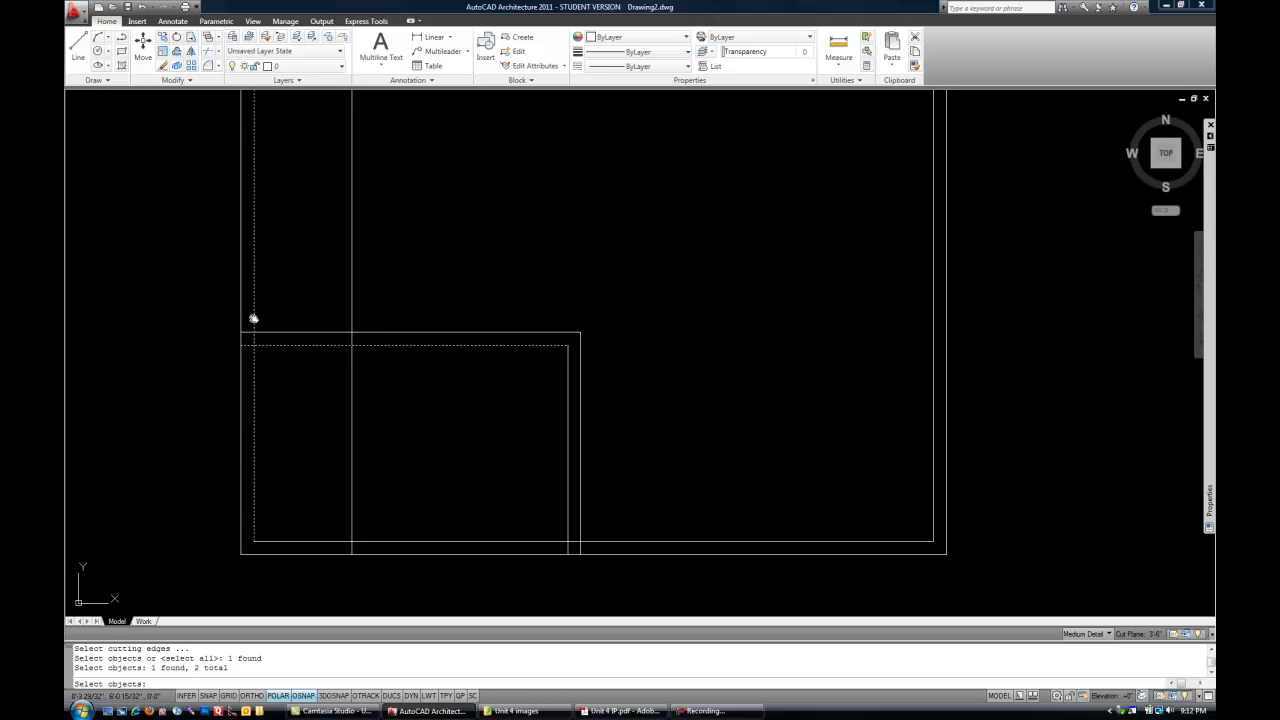
click(590, 541)
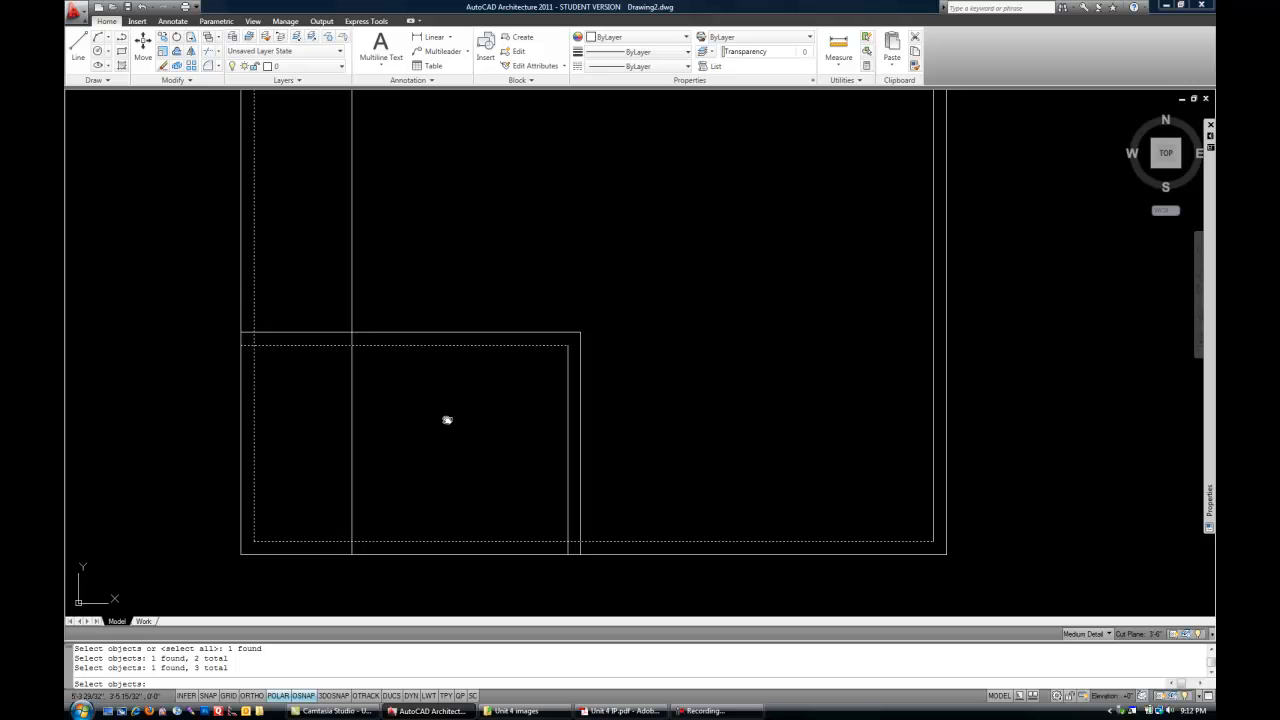
key(Return)
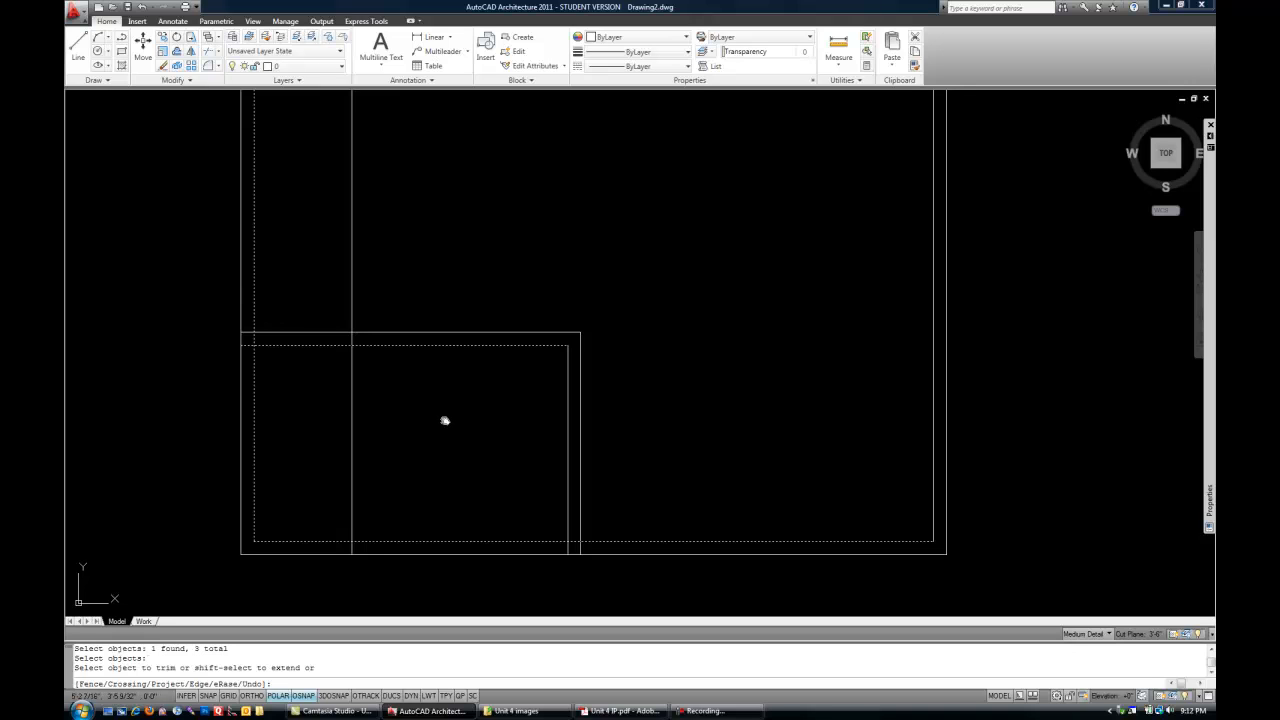
click(352, 313)
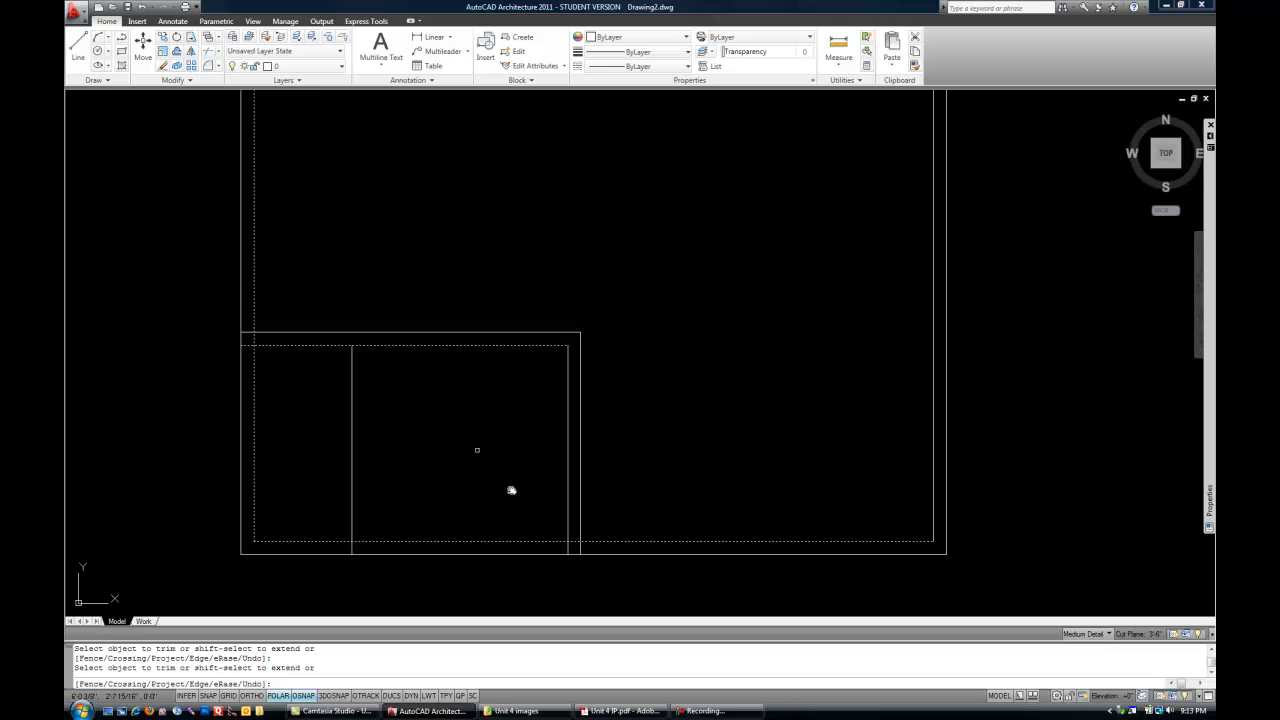
Trim the bathroom wall and tub line ends that overrun into the left and bottom exterior walls, back to the inner faces.
click(577, 546)
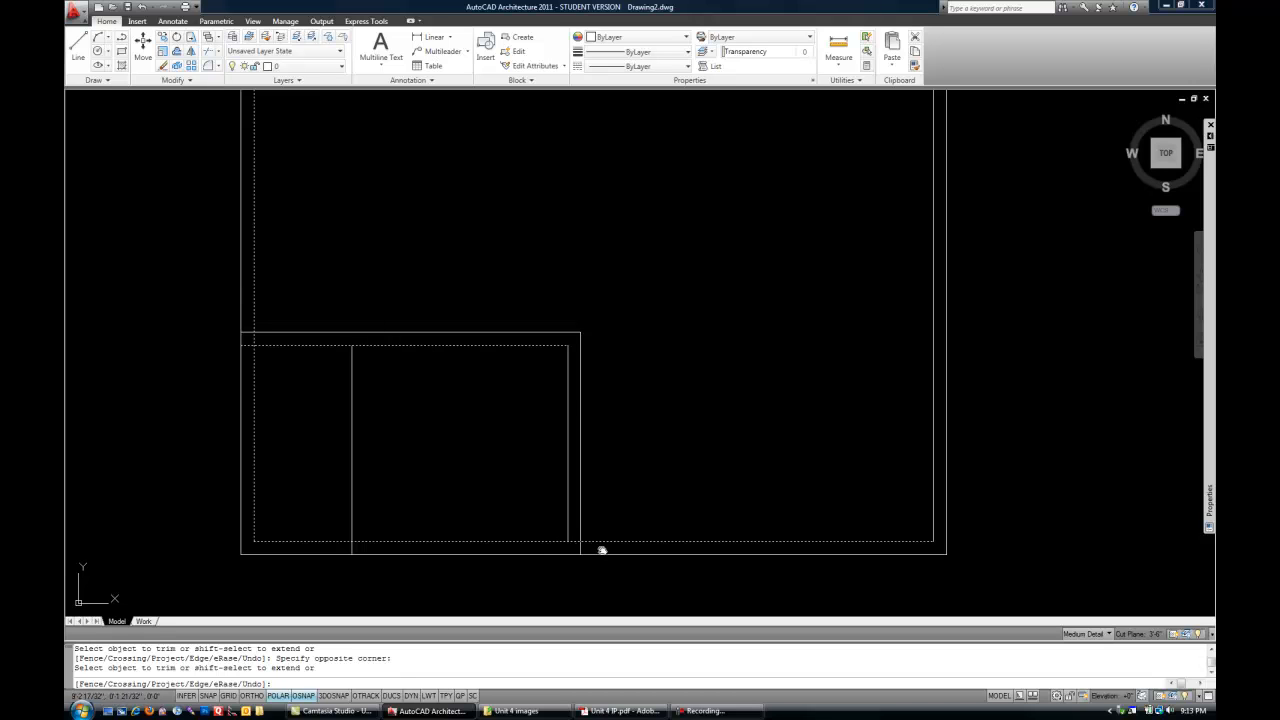
click(563, 549)
click(249, 316)
click(248, 362)
click(352, 548)
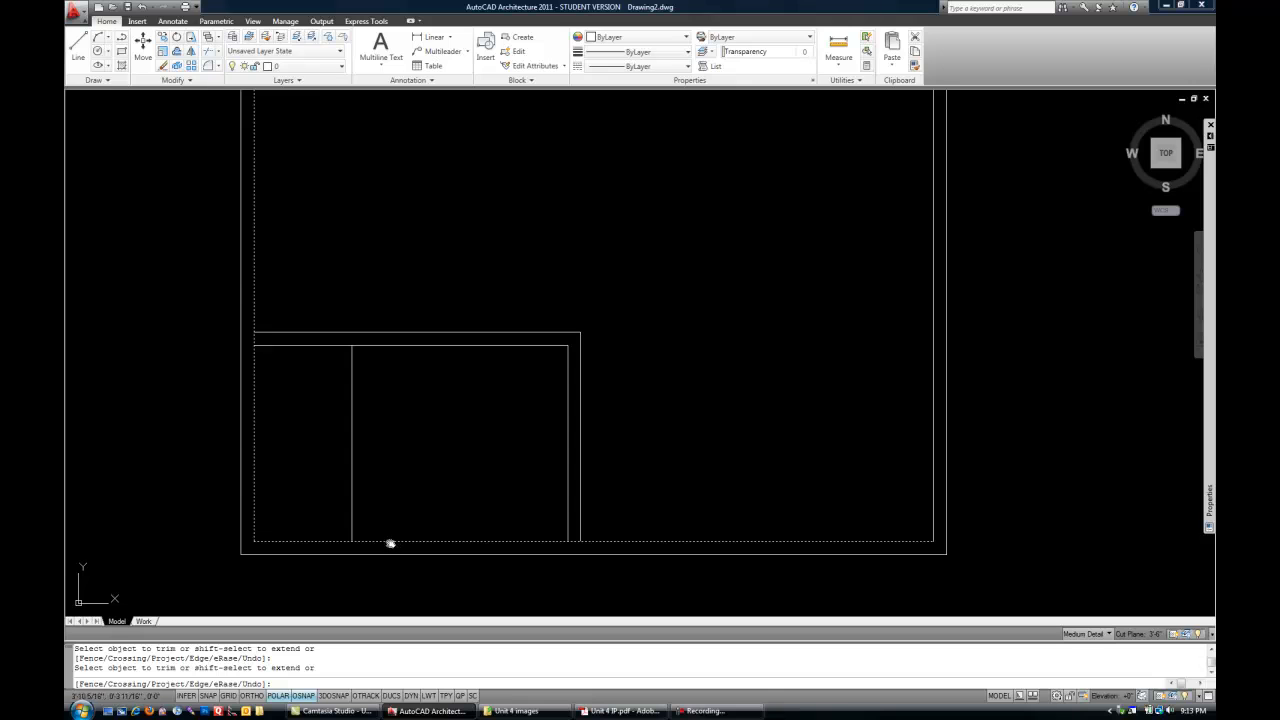
scroll(560, 554, up, 8)
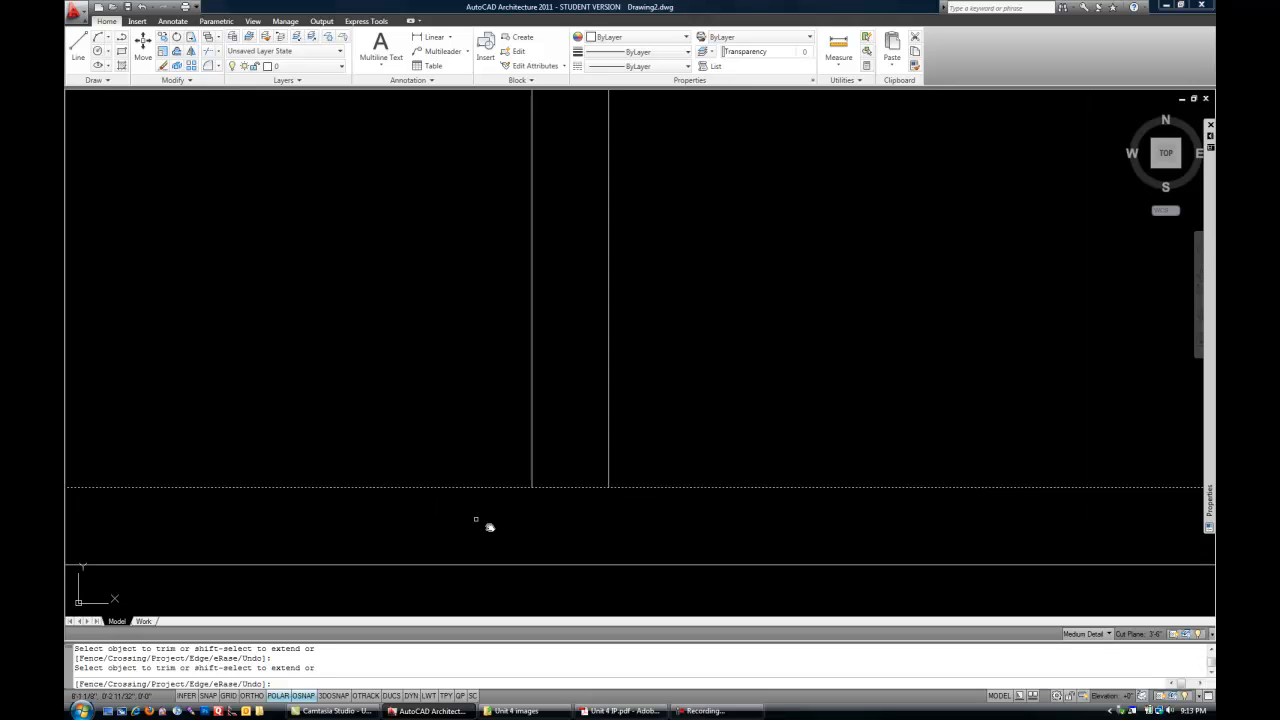
middle_drag(648, 533, 600, 448)
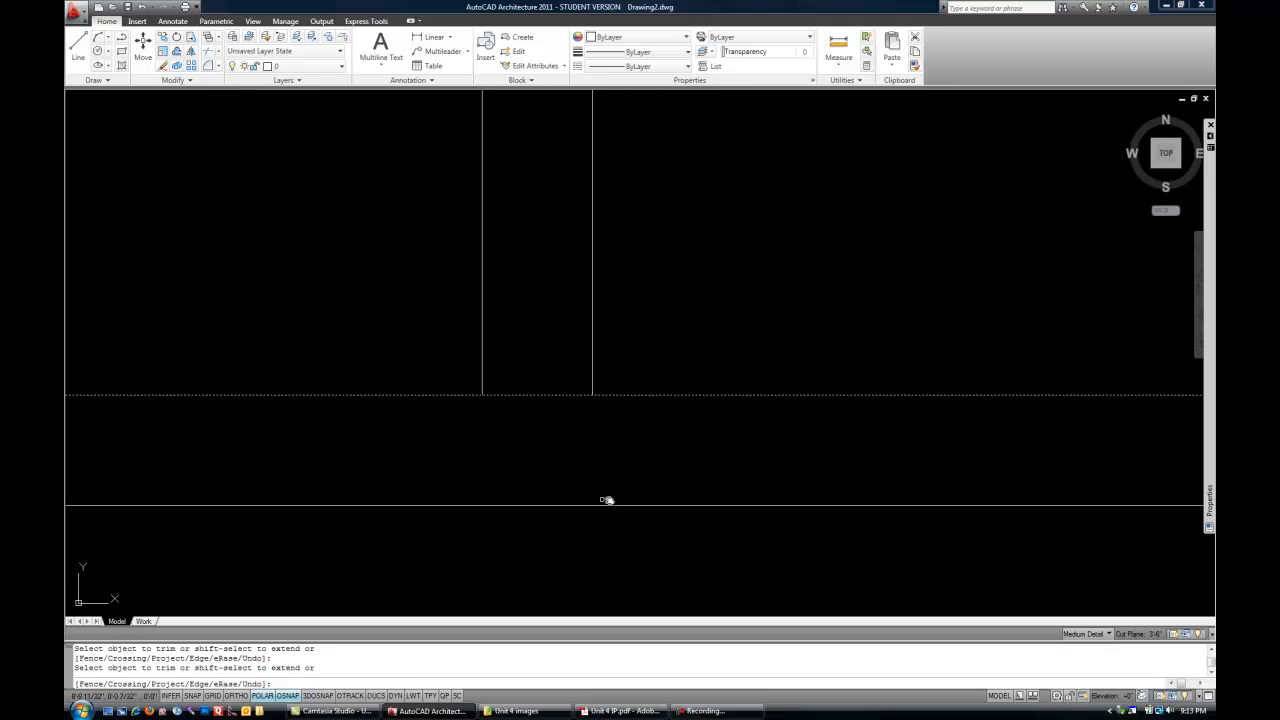
scroll(606, 478, down, 5)
scroll(594, 440, up, 3)
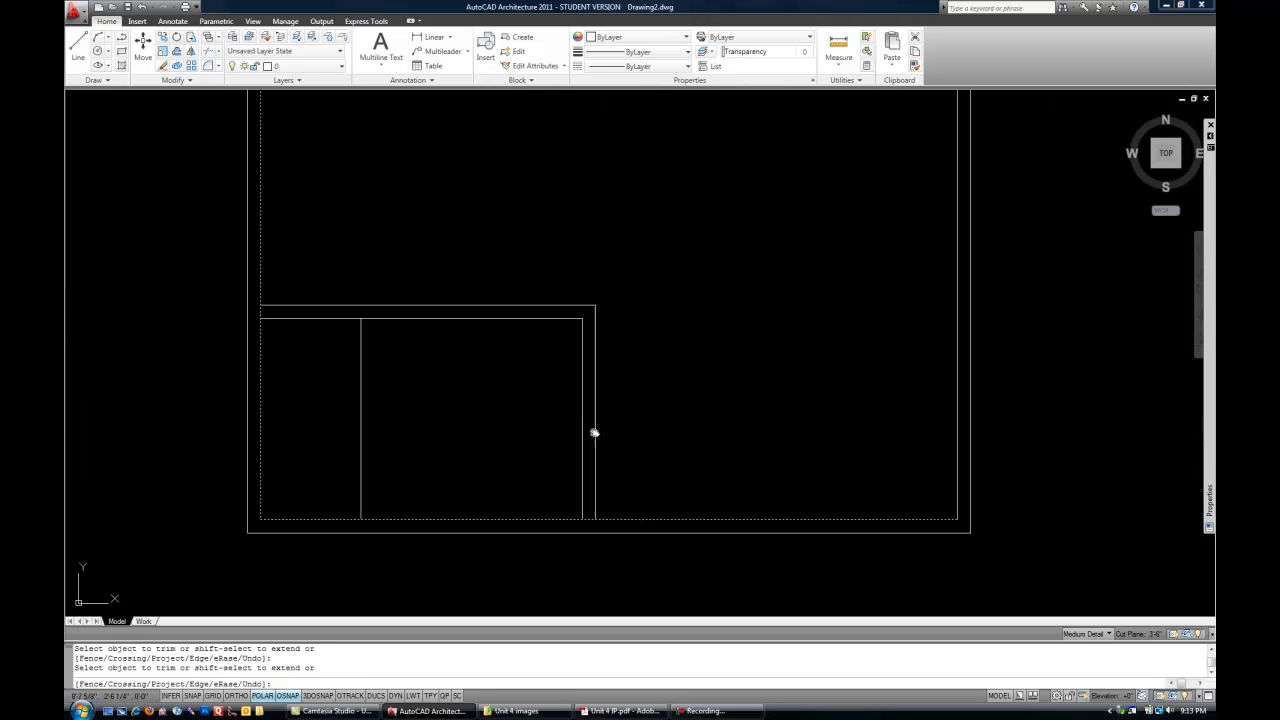
scroll(623, 436, up, 2)
middle_drag(654, 437, 757, 407)
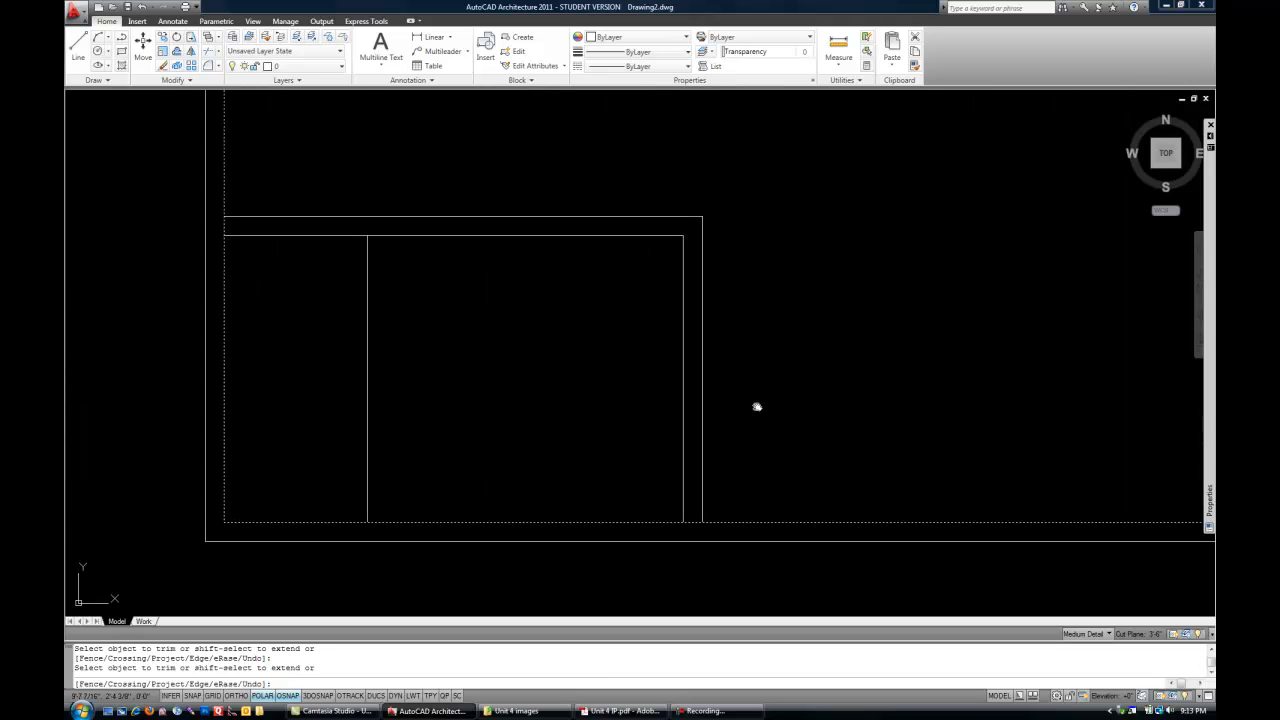
key(Return)
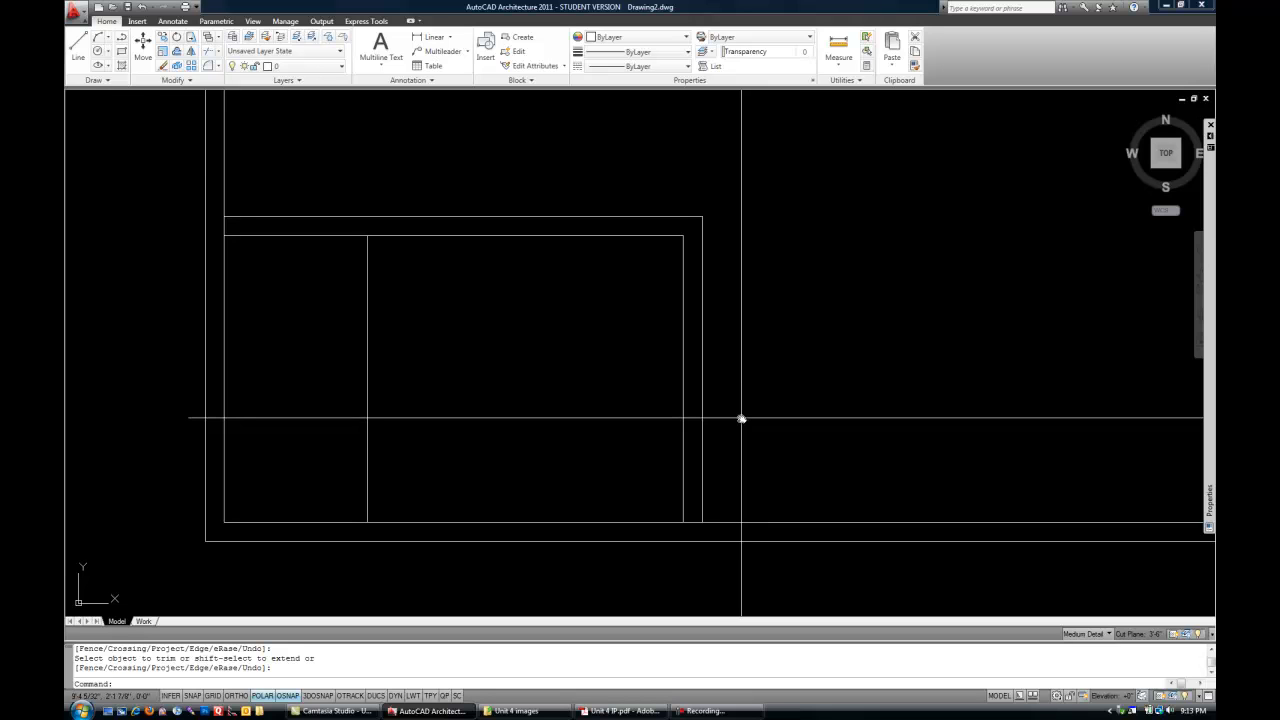
Using the four bathroom wall lines as cutting edges, trim the exterior walls' inner lines where the 4" bathroom walls meet them.
text(r)
key(Return)
click(757, 391)
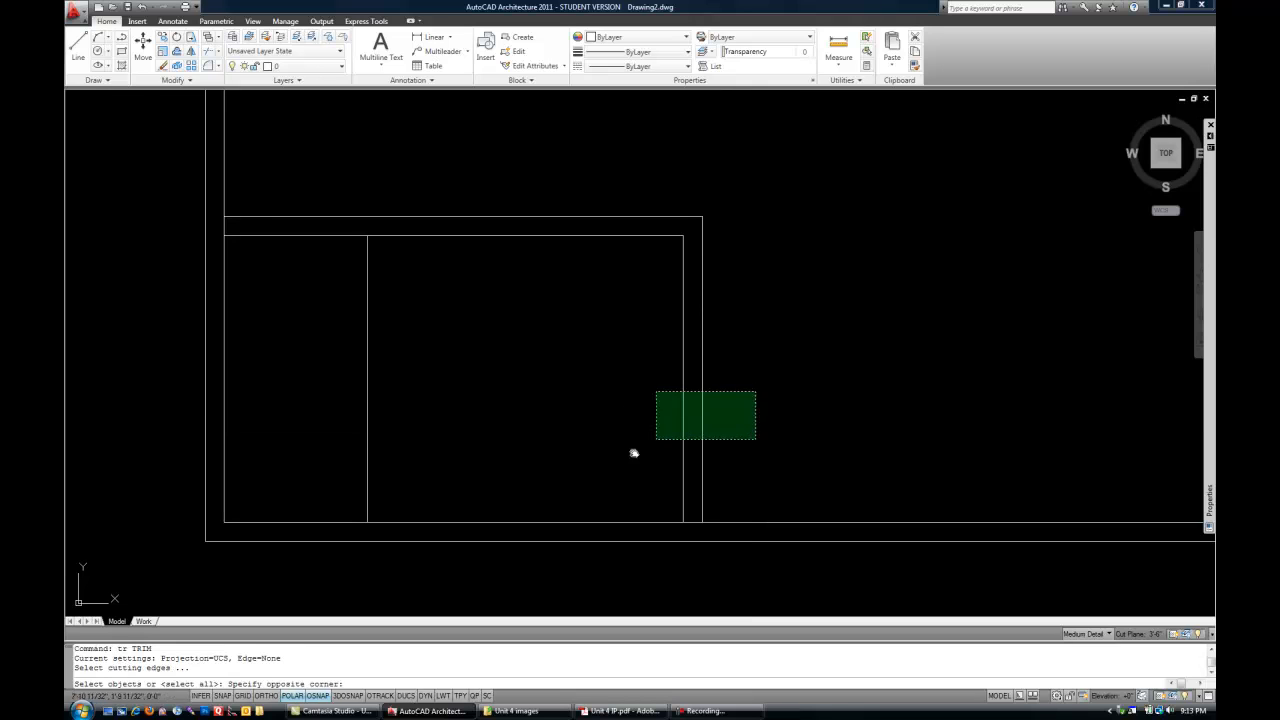
click(656, 439)
click(328, 170)
click(262, 309)
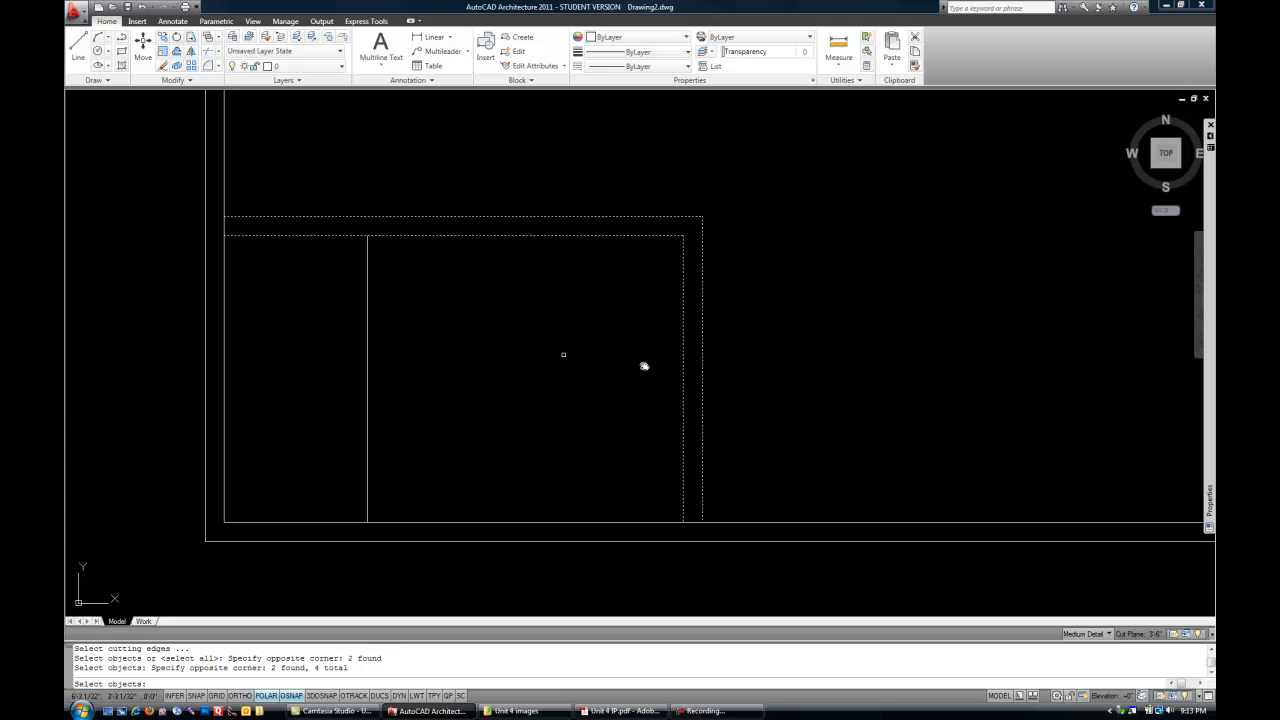
key(Return)
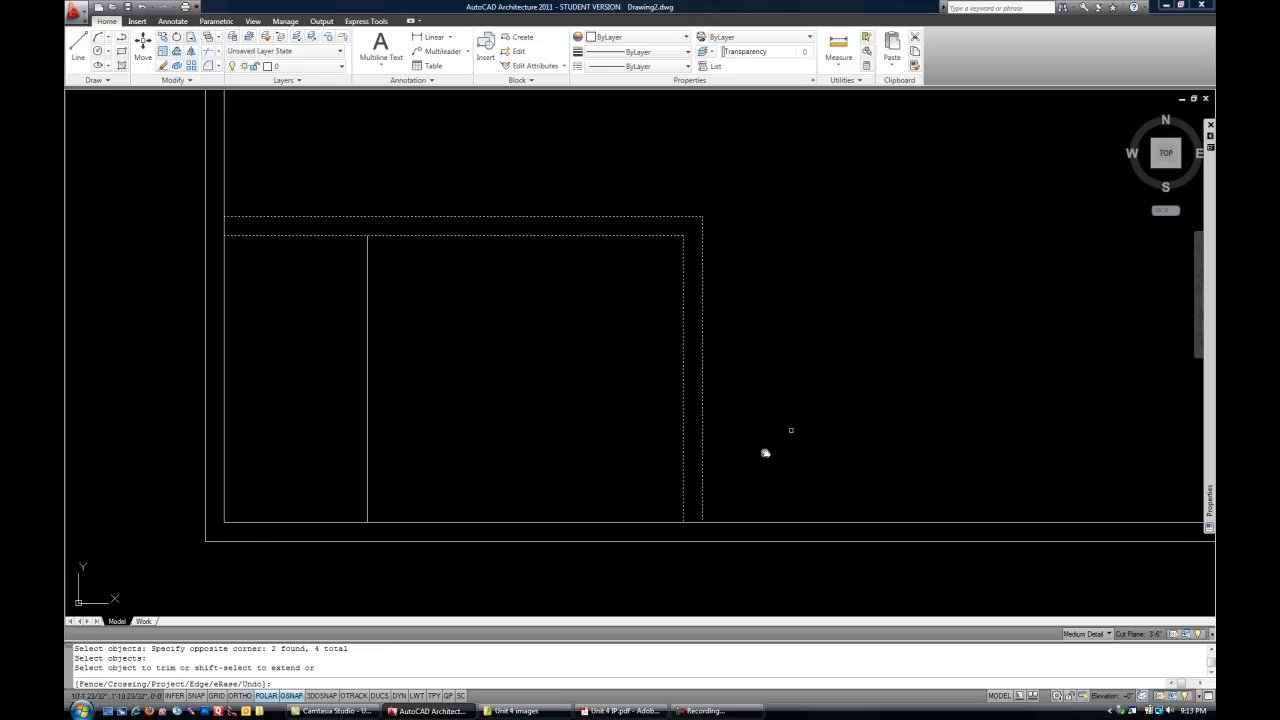
click(695, 522)
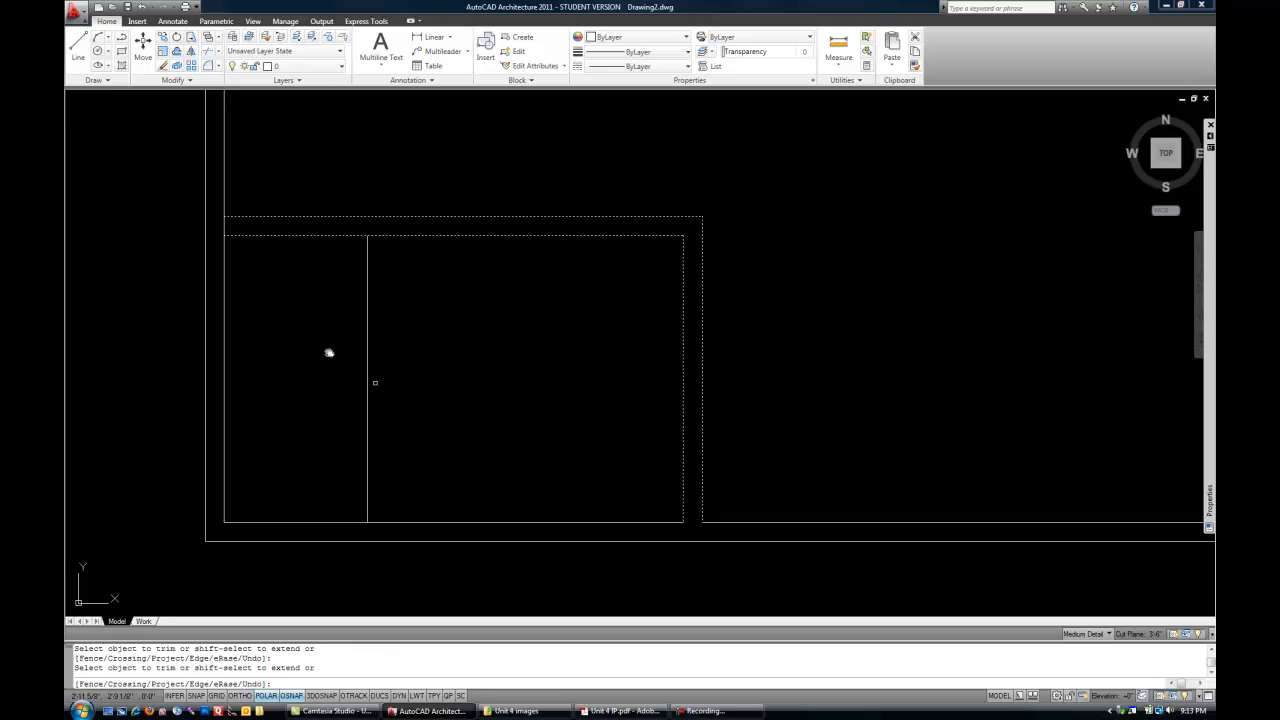
click(222, 228)
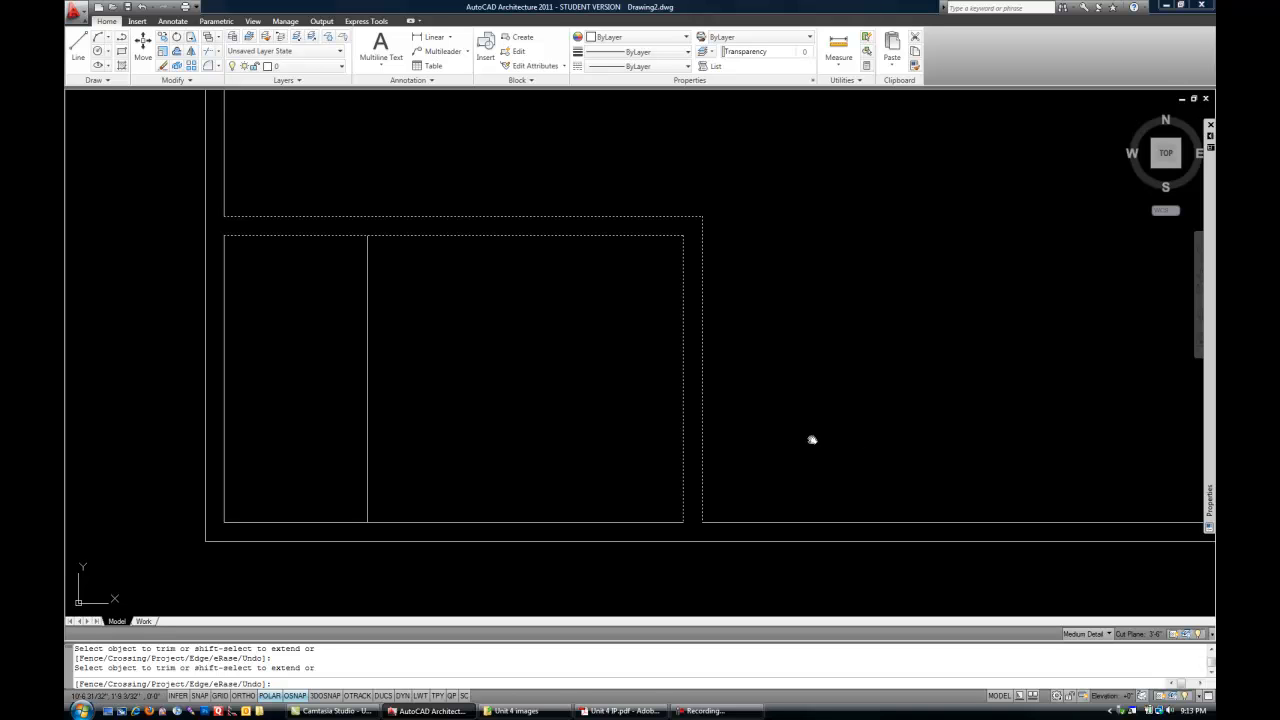
key(Escape)
Check the entry door opening's dimensions and its offset from the right wall in the PDF plan.
scroll(748, 392, down, 6)
middle_drag(751, 360, 622, 427)
scroll(645, 402, up, 2)
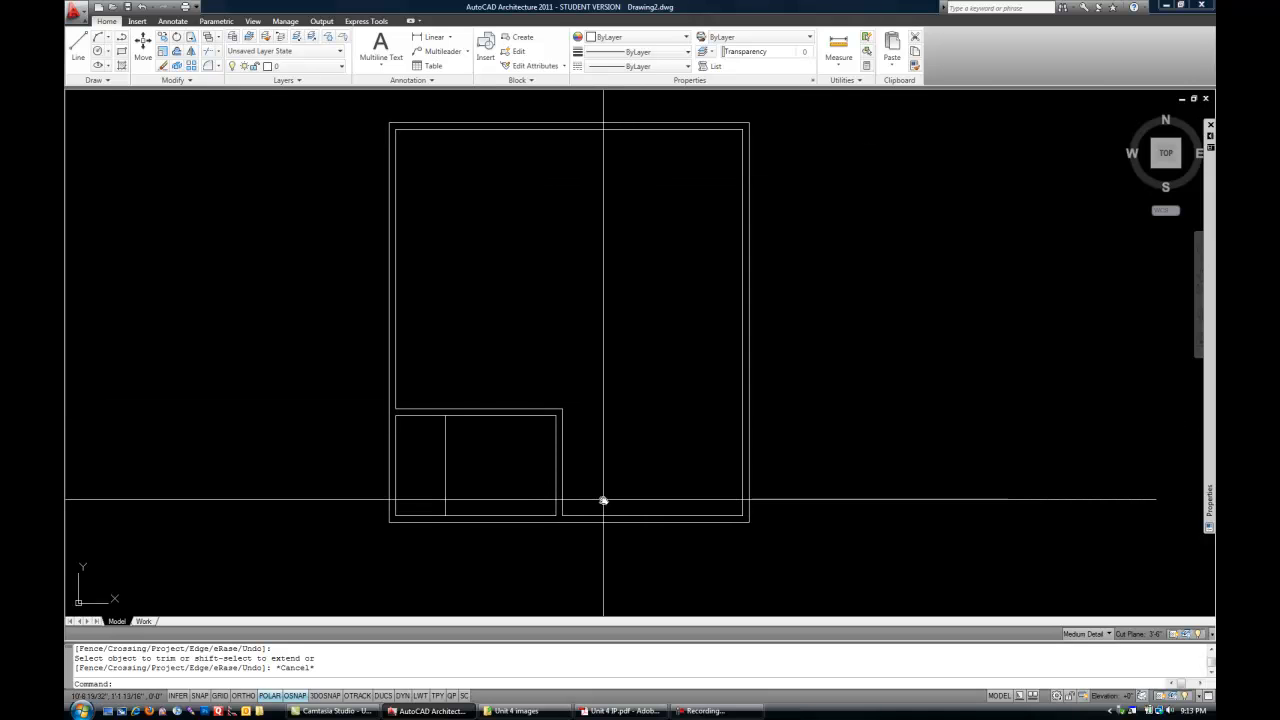
click(624, 710)
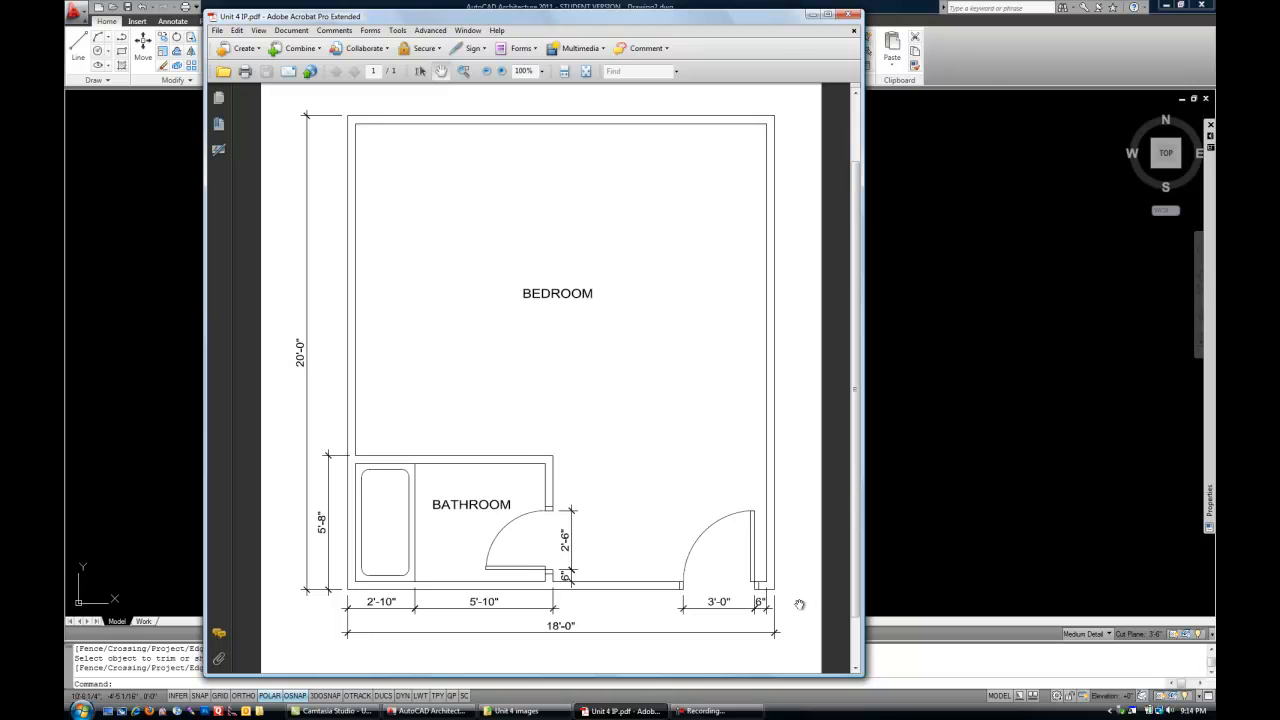
click(985, 78)
Try to copy the bedroom's inner right wall line 6" to the left to mark the entry door's jamb.
scroll(746, 534, up, 3)
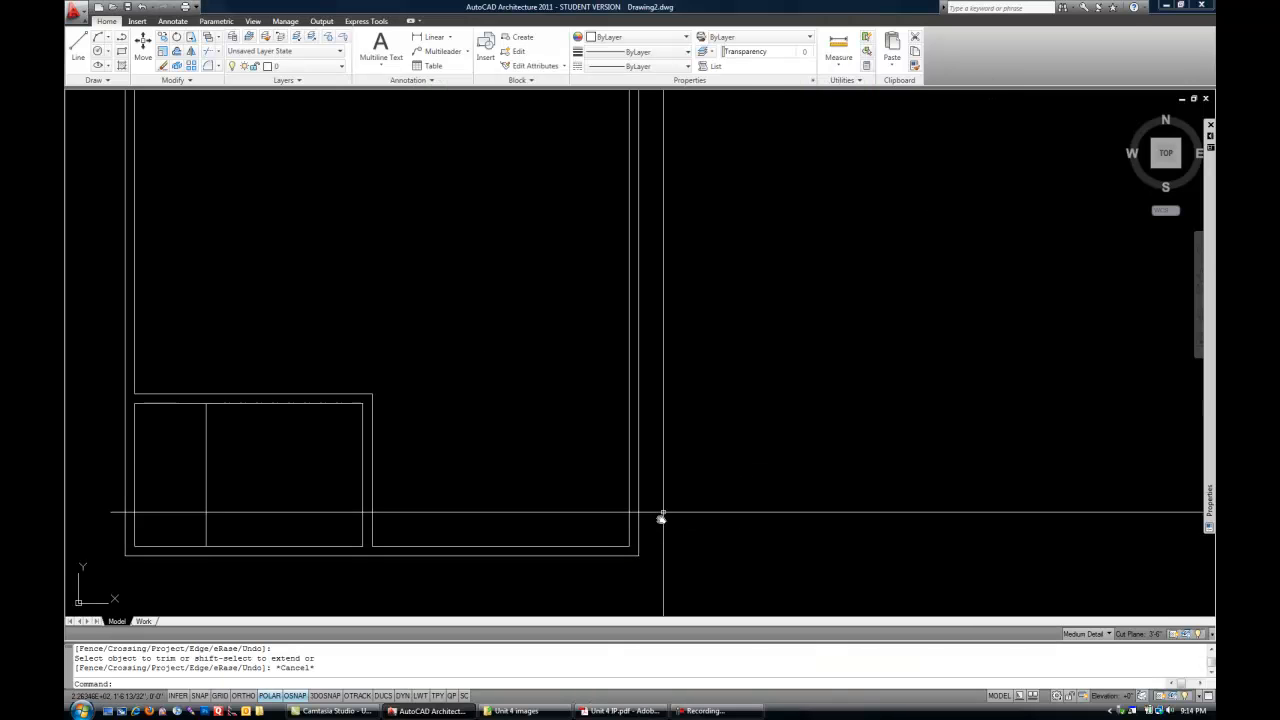
click(629, 523)
scroll(651, 557, up, 2)
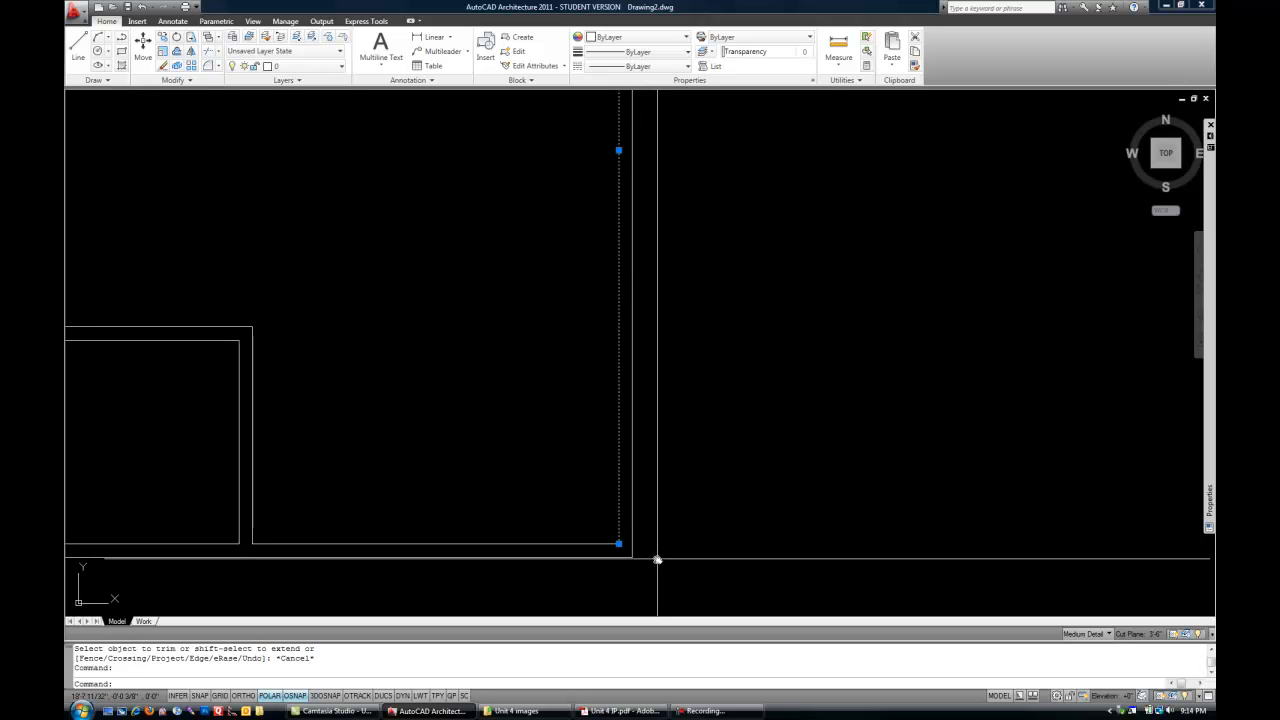
text(co)
key(Return)
click(731, 508)
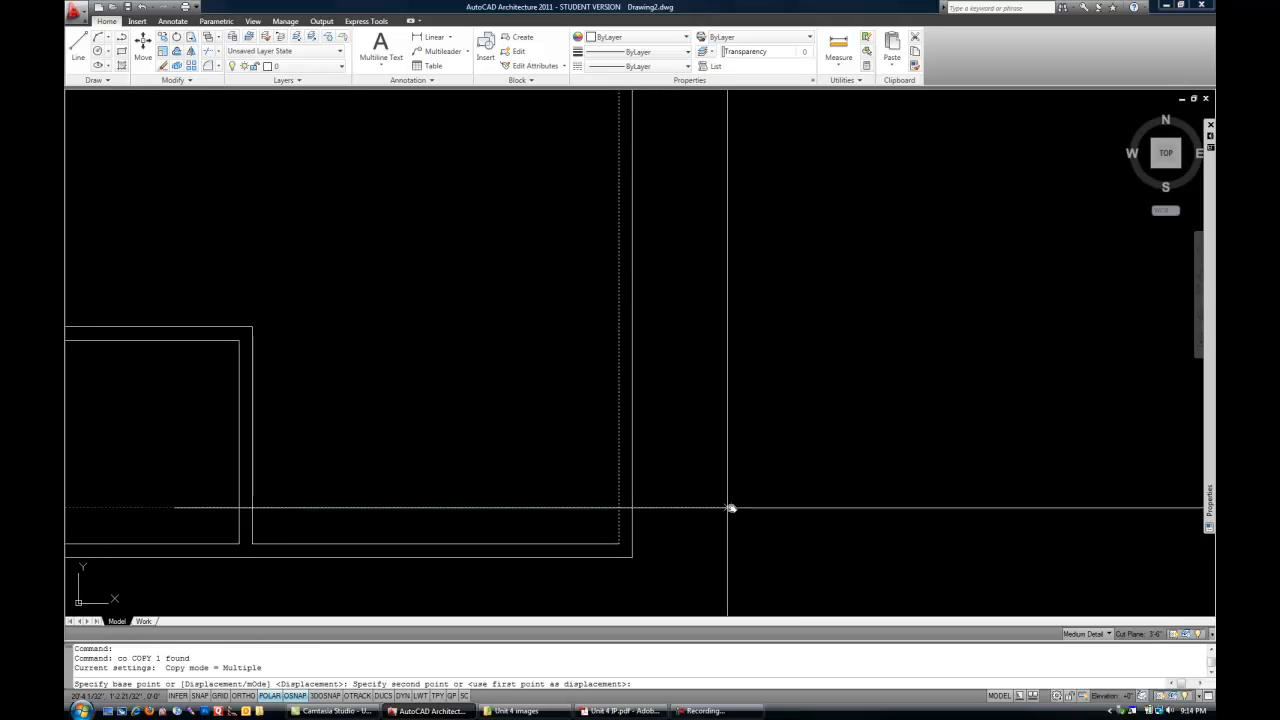
text(6)
key(Return)
key(Escape)
key(Escape)
scroll(602, 496, up, 4)
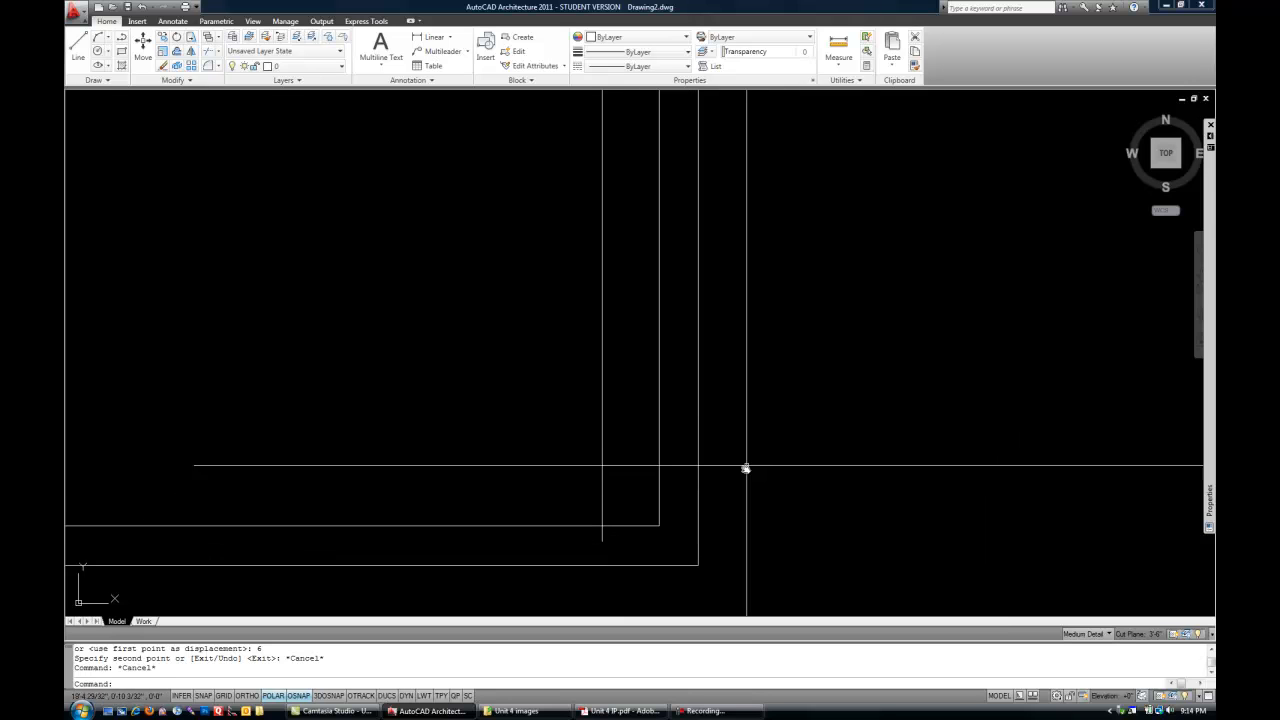
Delete the misaligned copy of the right wall line that overruns the bottom wall's inner line.
click(602, 471)
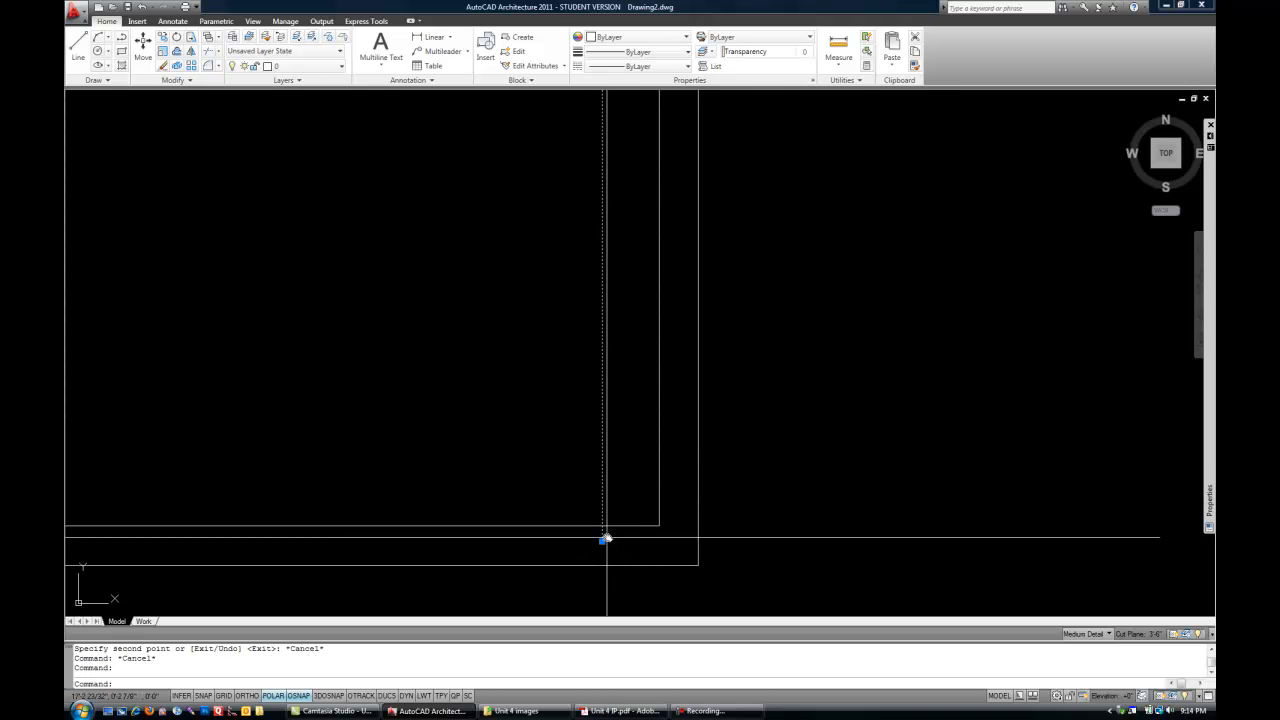
scroll(643, 528, up, 5)
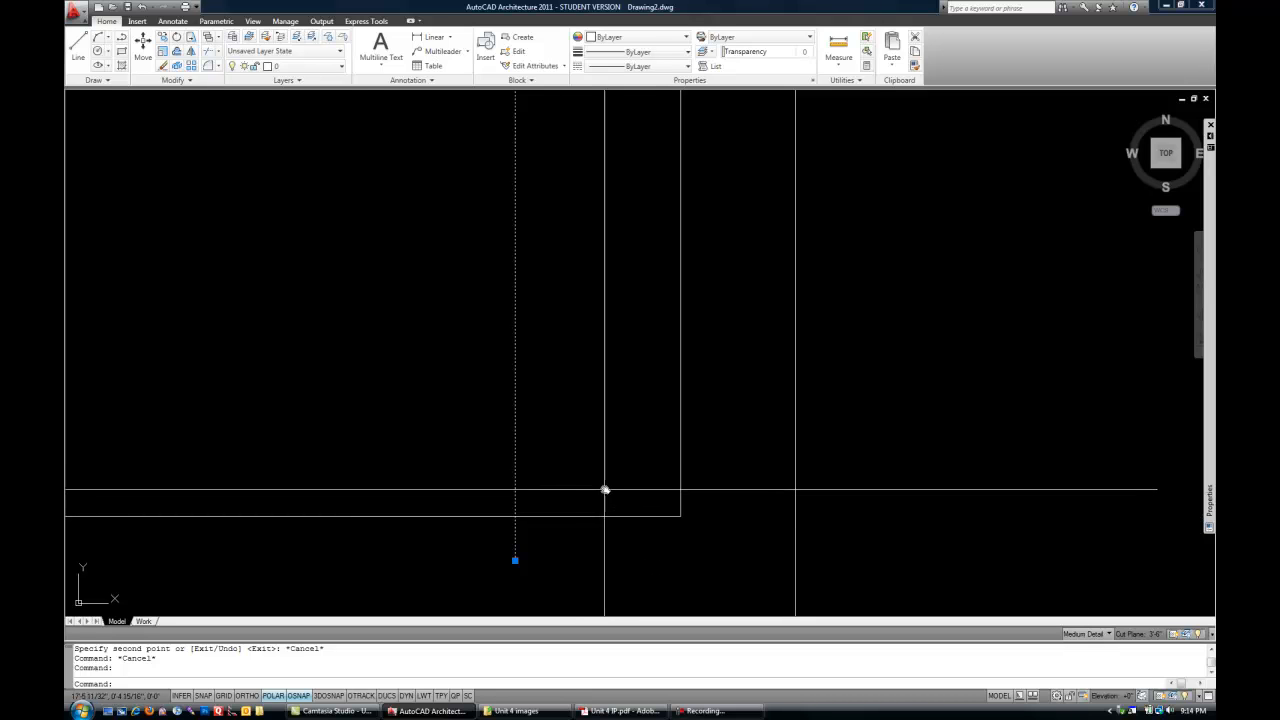
scroll(605, 484, down, 4)
key(Delete)
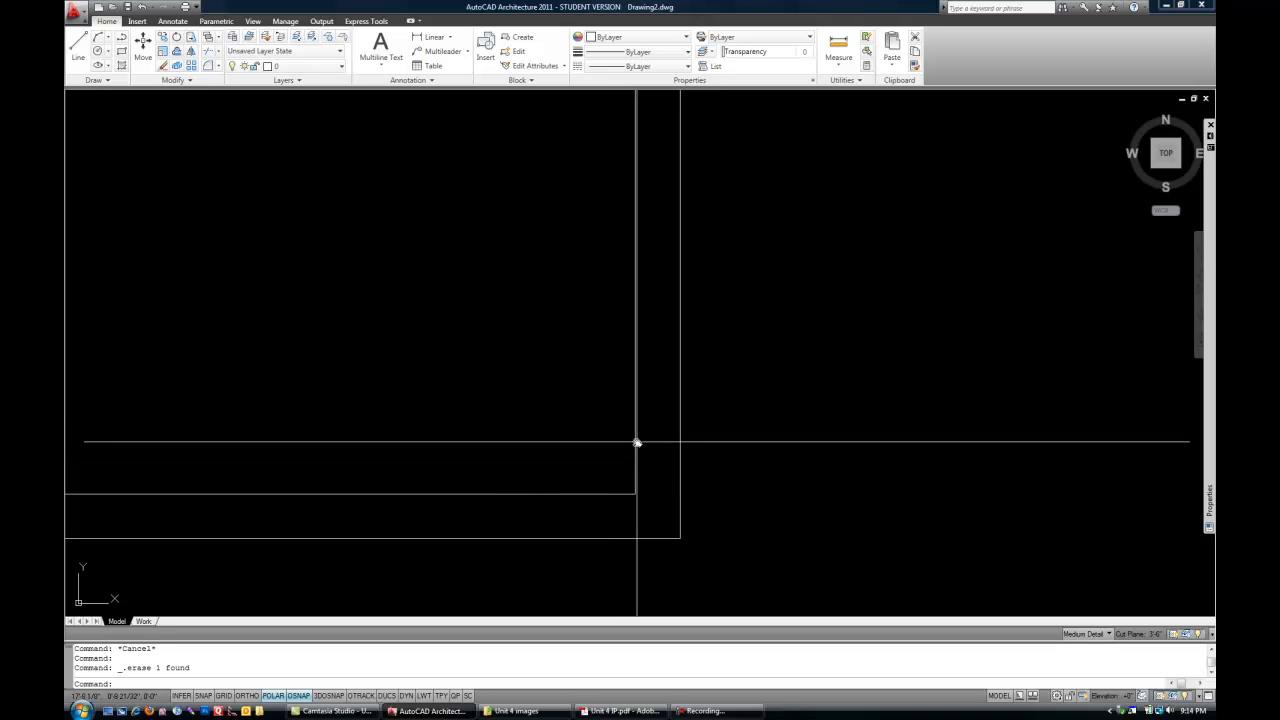
Copy the bedroom's inner right wall line 6" horizontally to the left to mark the near side of the entry door opening.
click(636, 443)
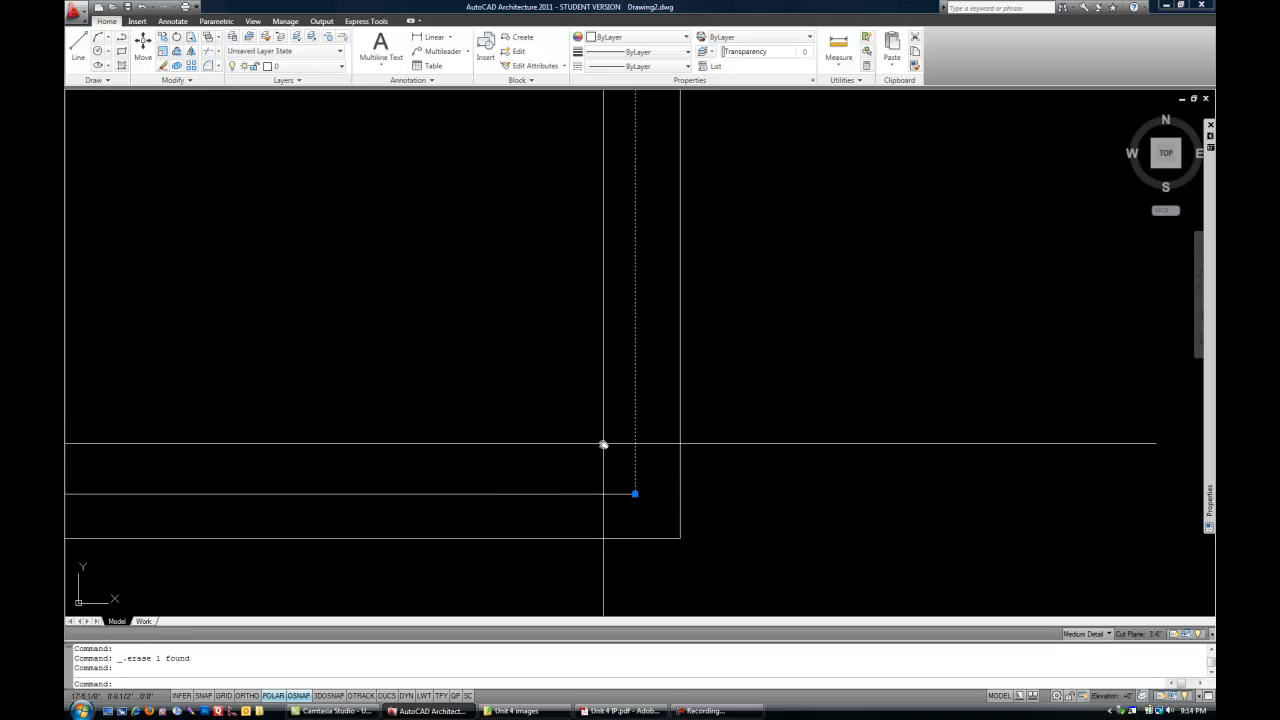
text(co)
key(Return)
click(600, 432)
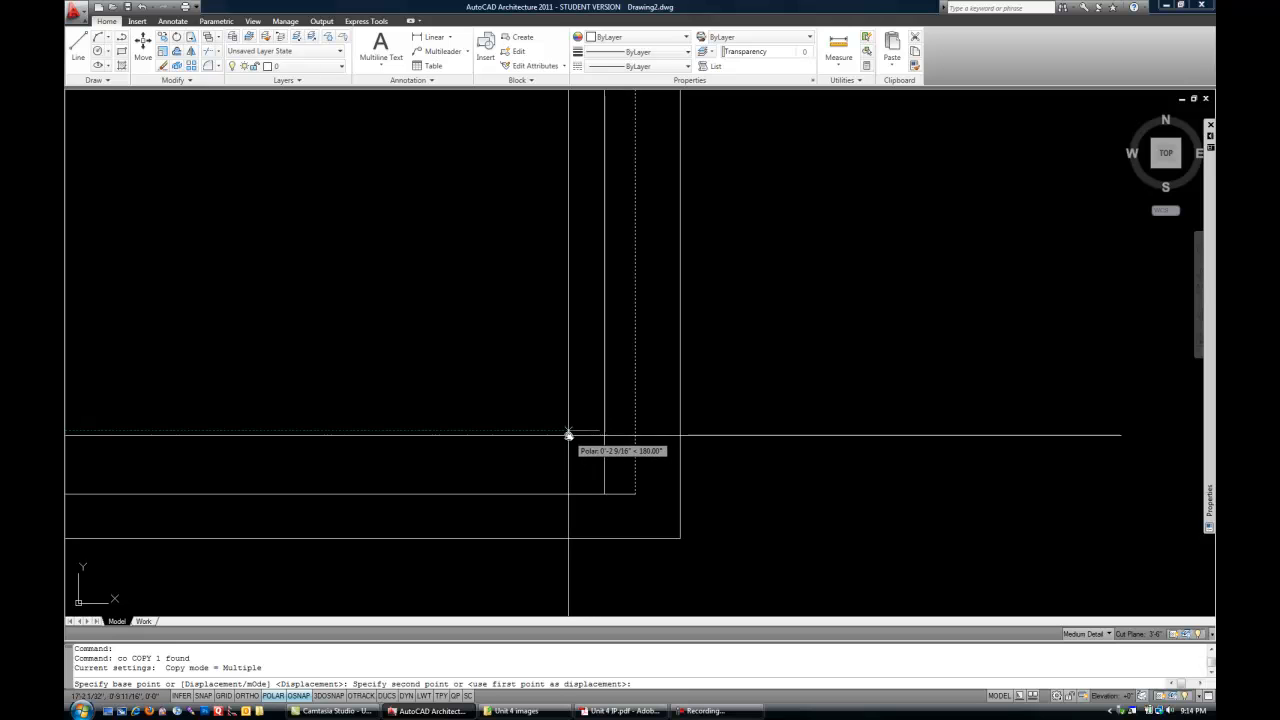
text(6)
key(Return)
key(Escape)
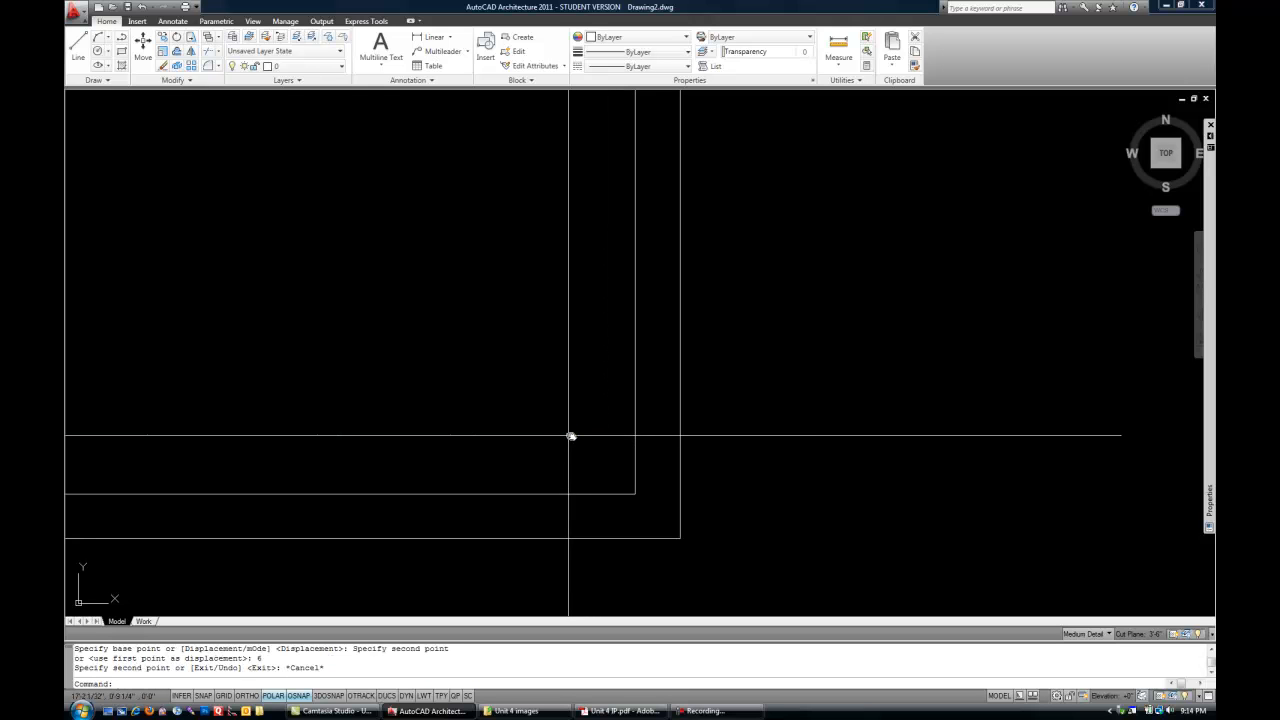
middle_drag(671, 451, 669, 460)
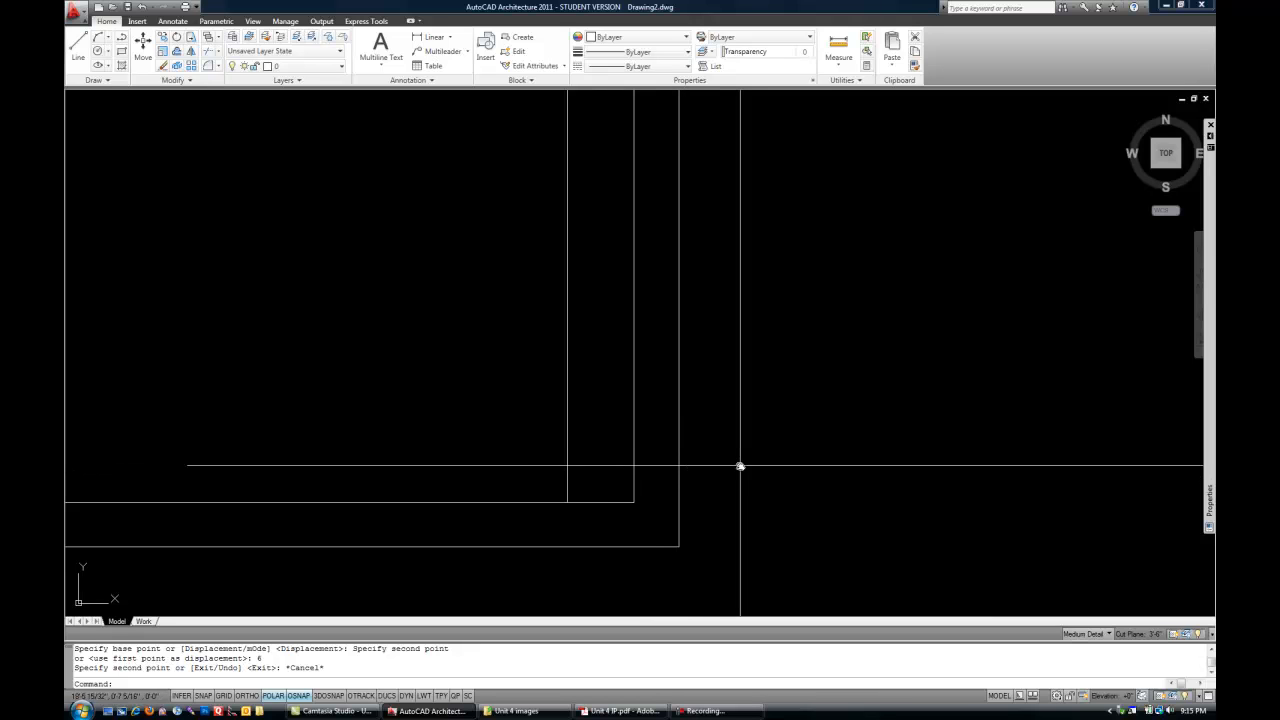
middle_drag(721, 479, 773, 465)
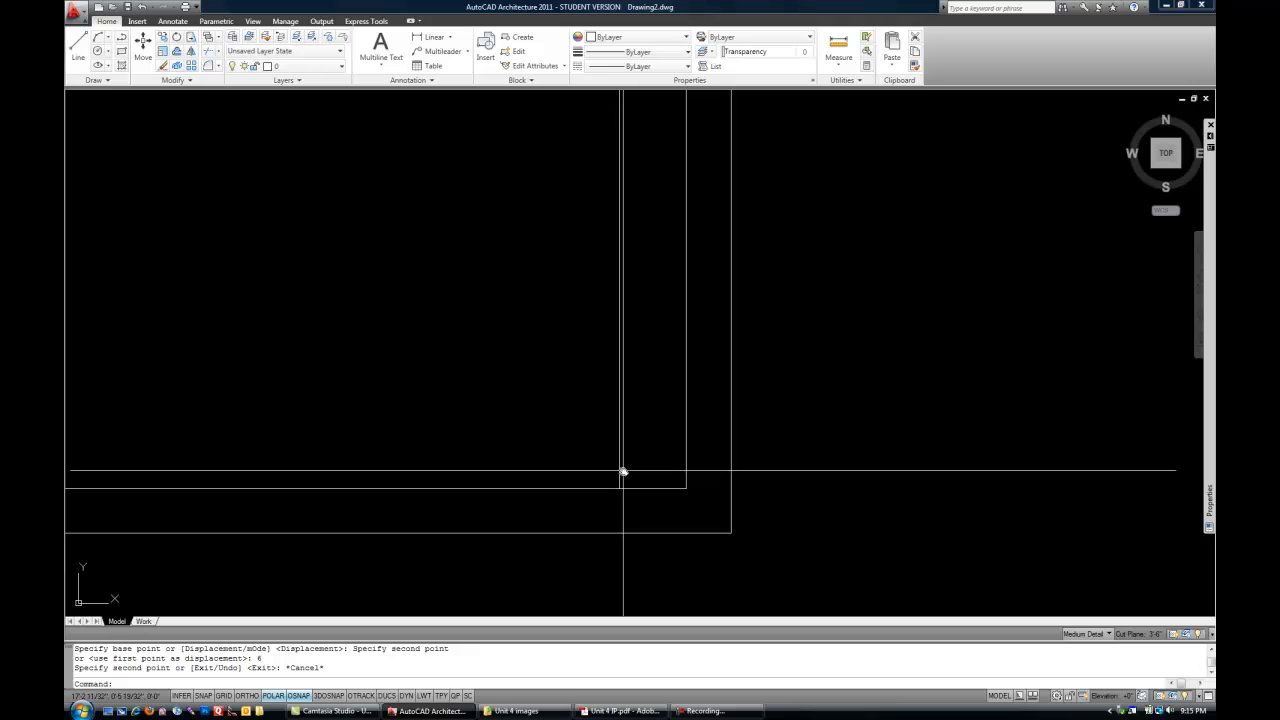
Check the entry door in the PDF plan and stretch the jamb line's lower end perpendicular to the bottom wall's outer line.
middle_drag(657, 503, 746, 504)
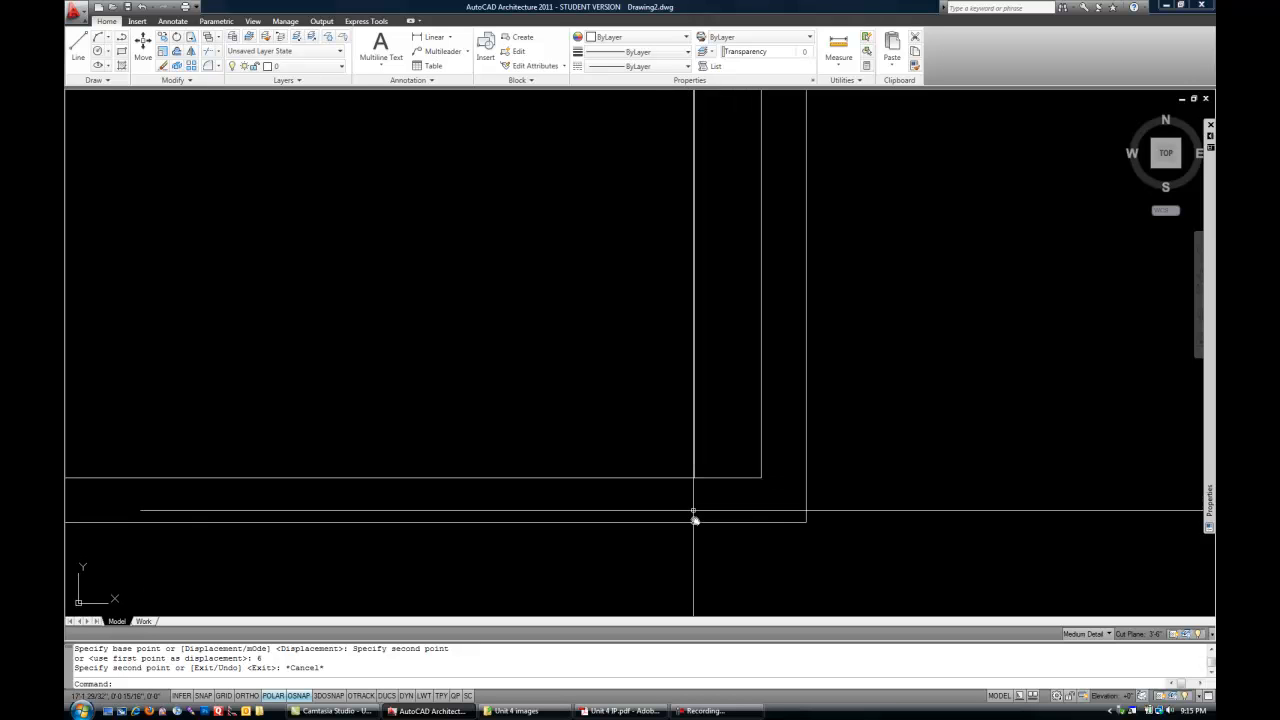
click(658, 709)
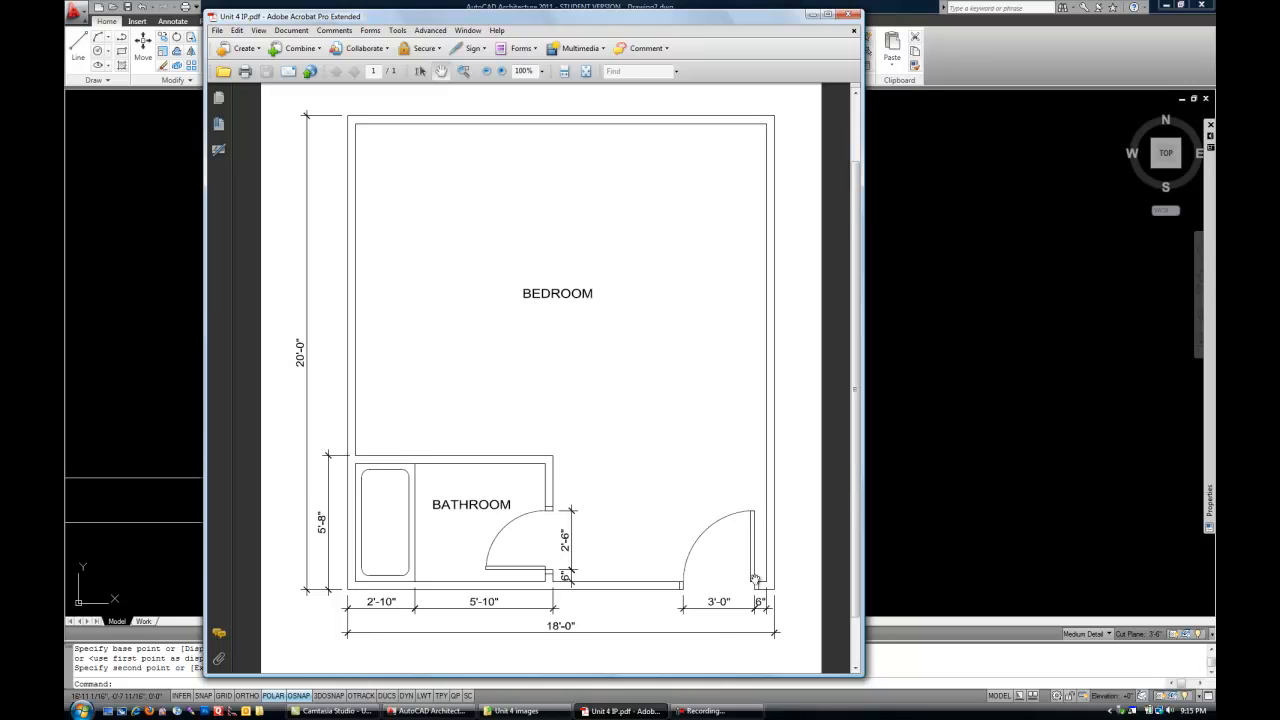
click(961, 95)
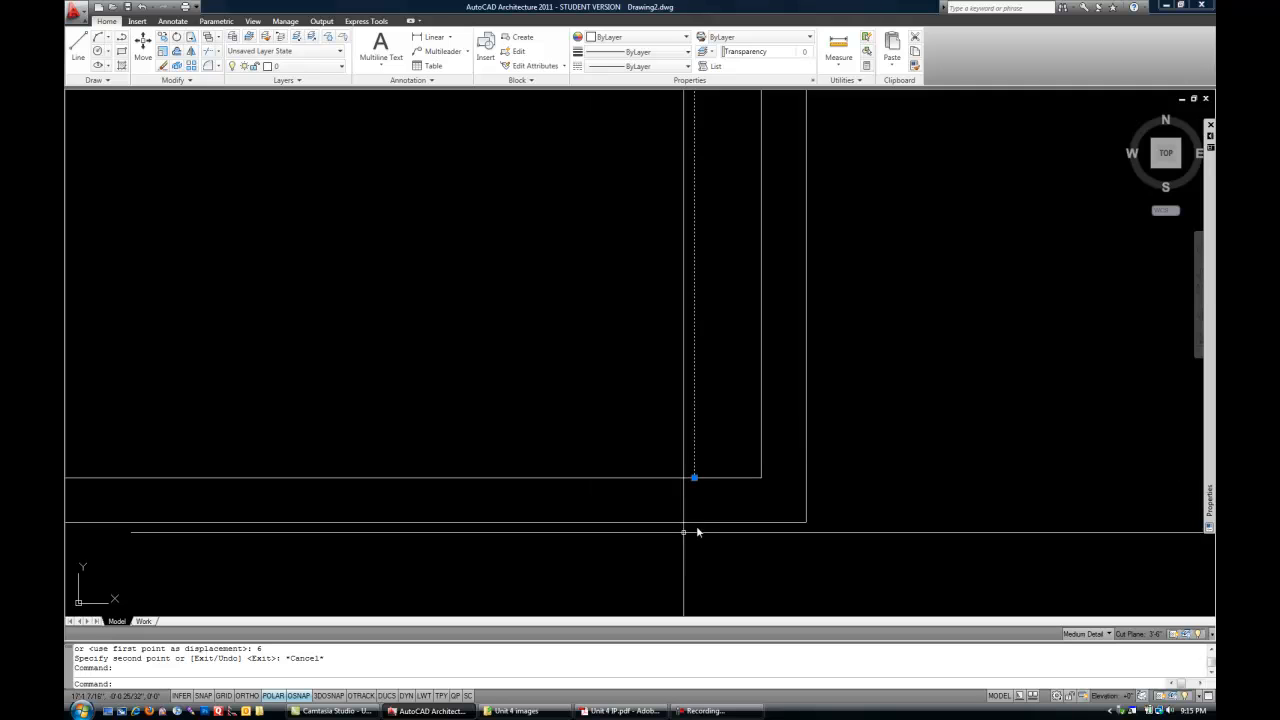
click(694, 477)
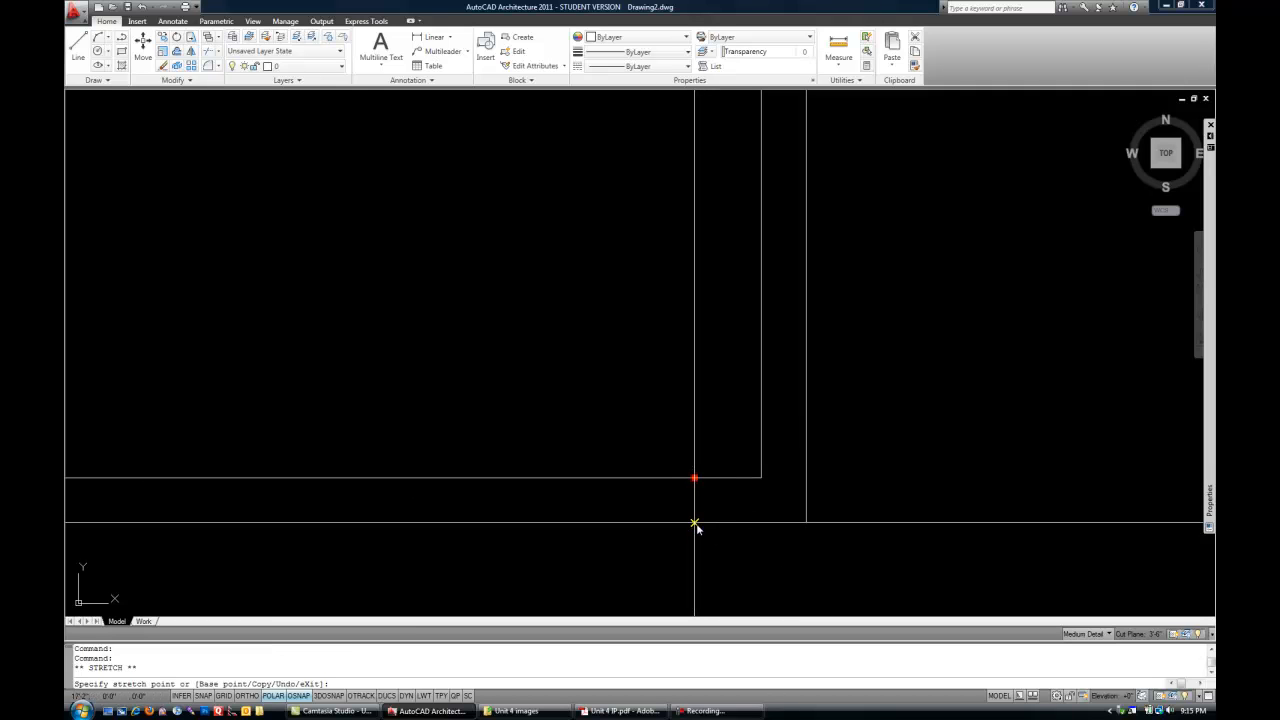
click(695, 523)
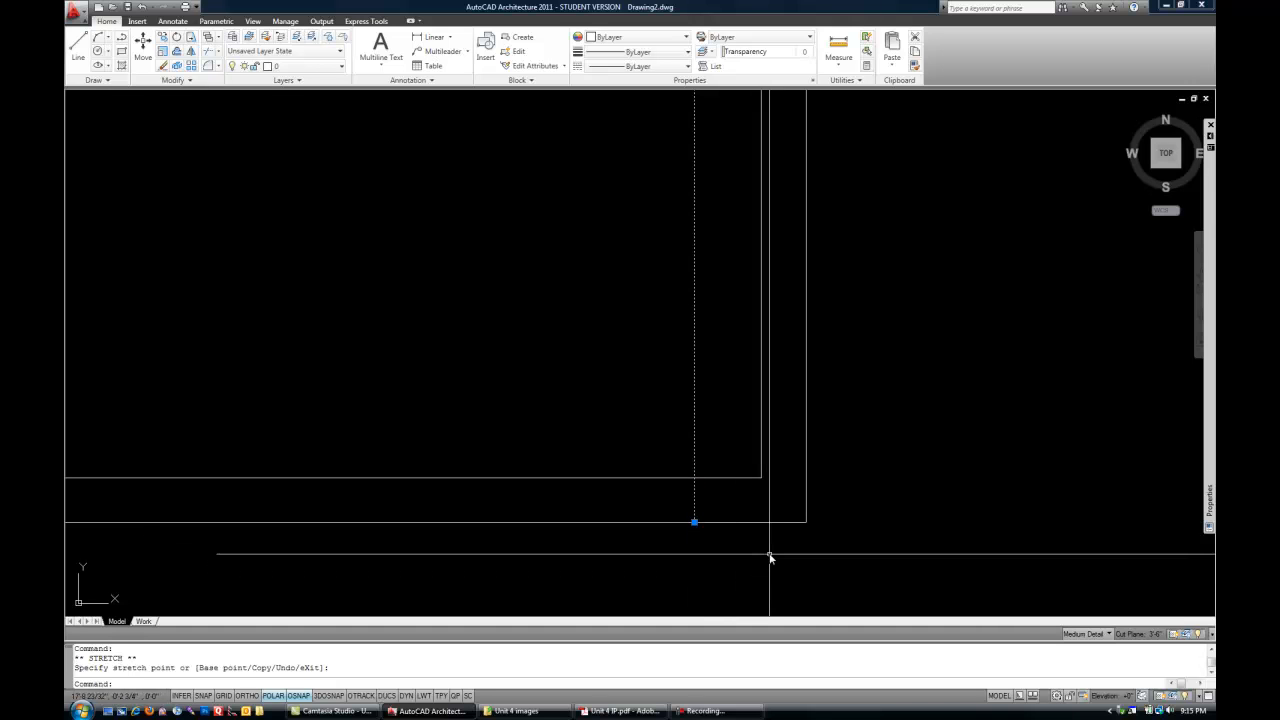
key(Escape)
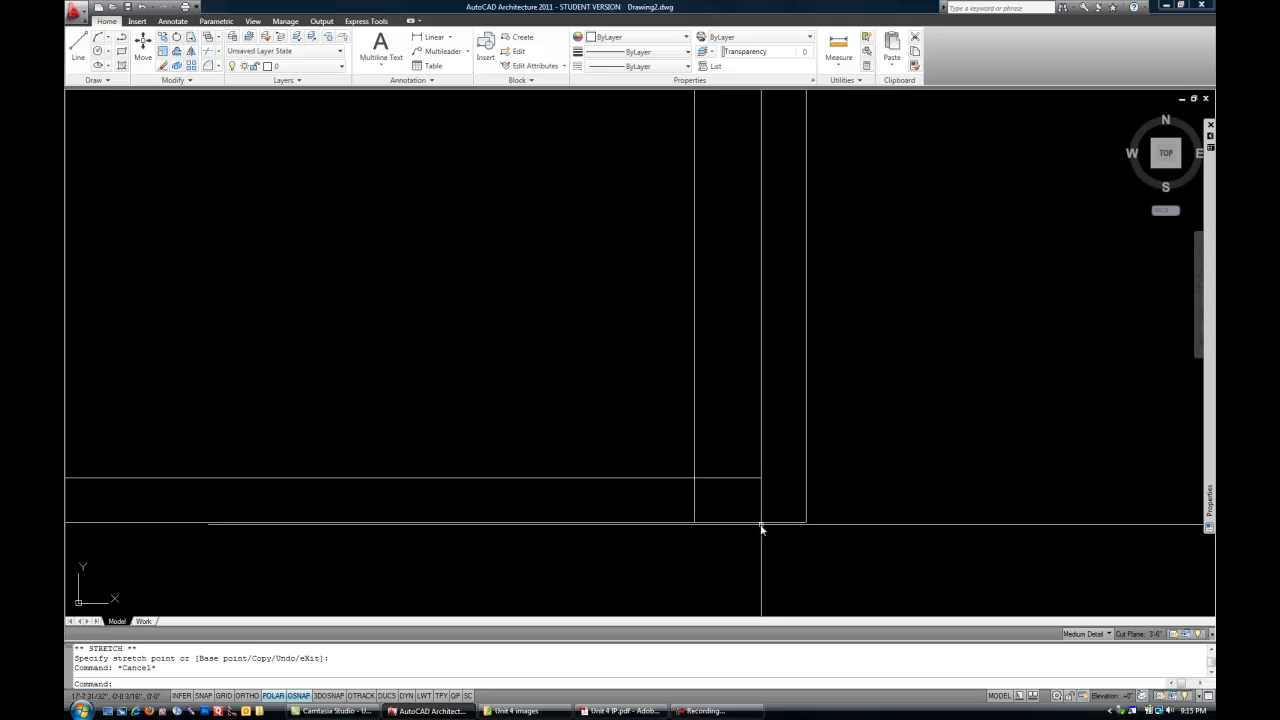
Trim away the part of the jamb line that rises above the bottom wall's inner line.
text(tr)
key(Return)
click(730, 487)
click(719, 468)
key(Return)
click(711, 451)
click(665, 418)
key(Return)
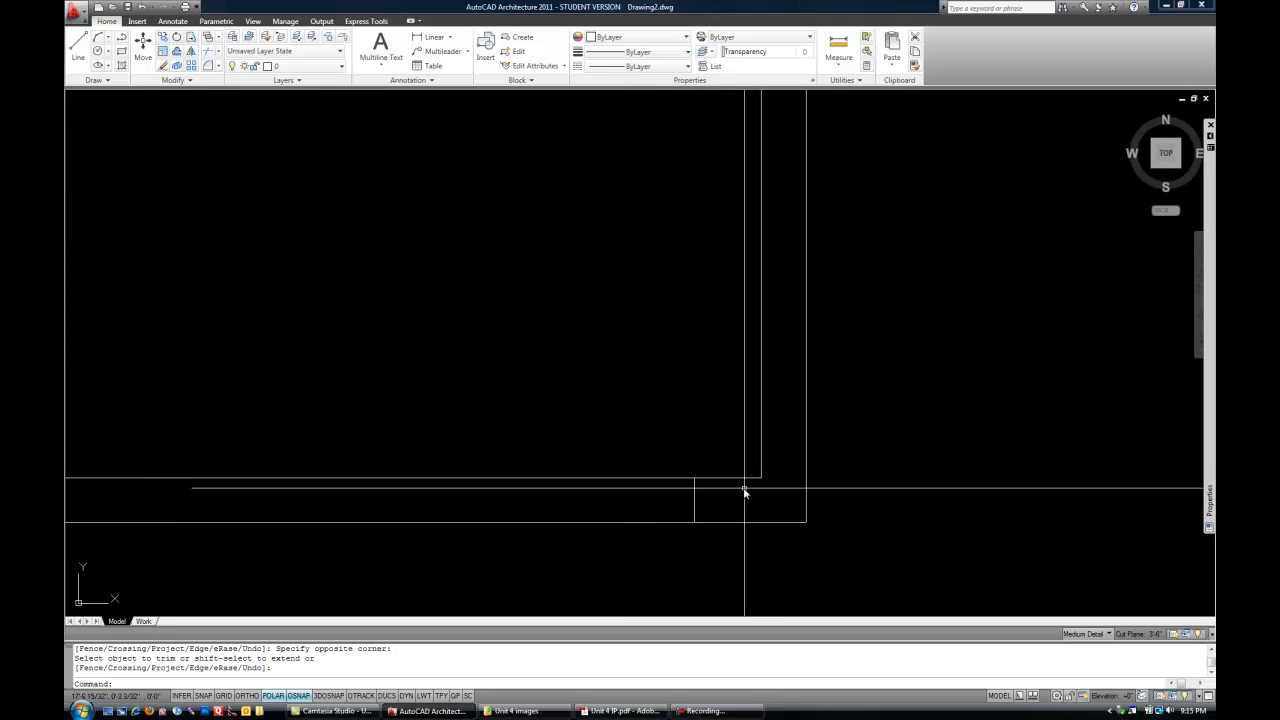
Copy the entry door's short jamb line 3' to the left to mark the far side of the opening.
middle_drag(700, 518, 791, 509)
key(Escape)
text(co)
key(Return)
key(Return)
click(796, 424)
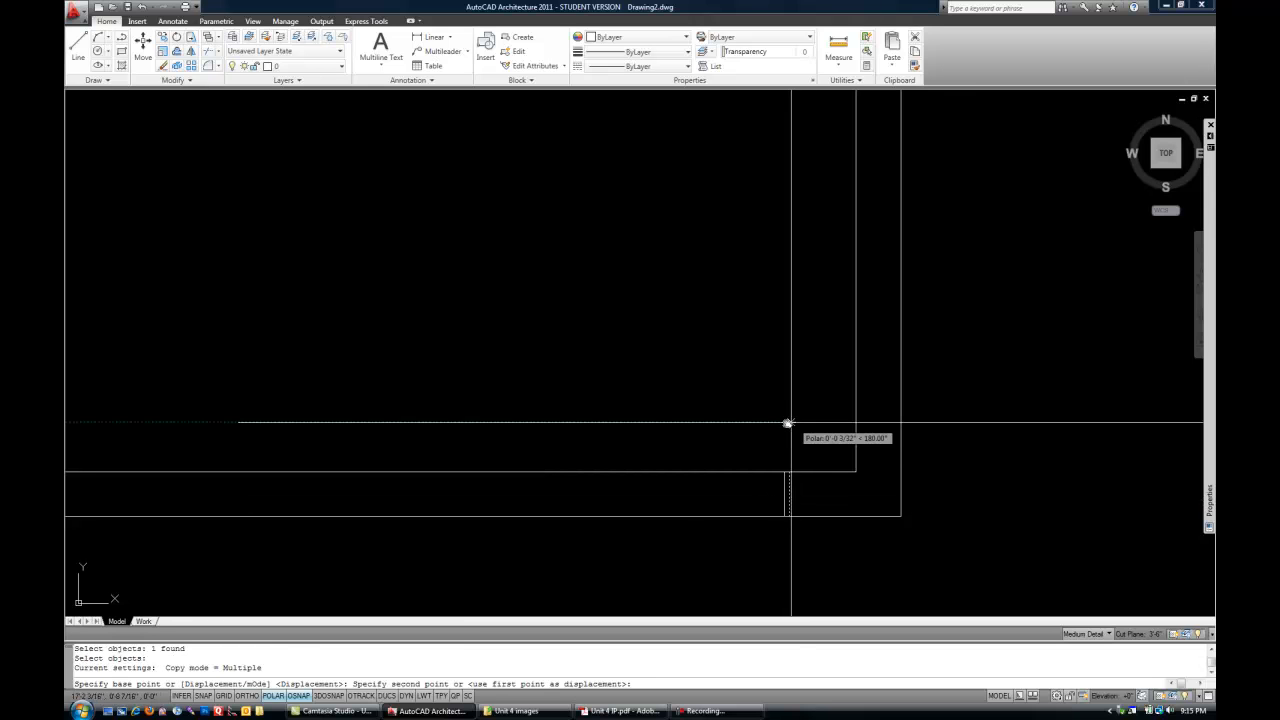
text(3')
key(Return)
key(Return)
middle_drag(650, 461, 686, 449)
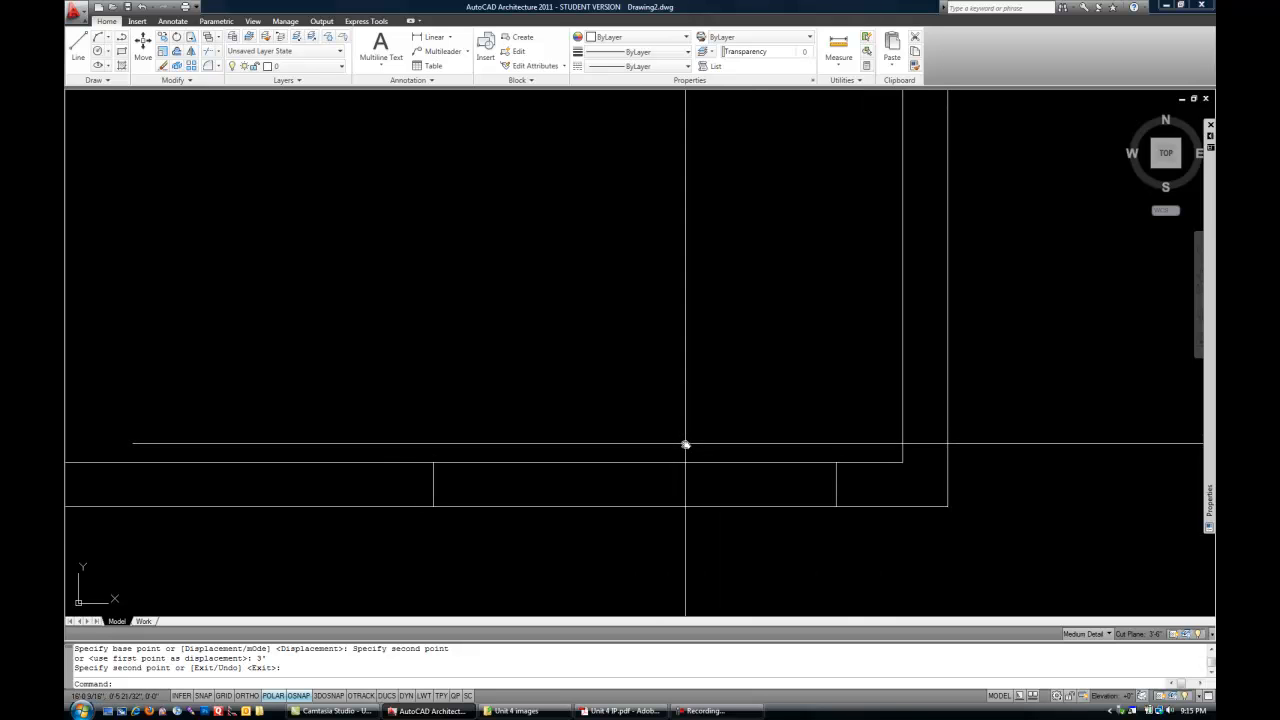
Check the entry door frame in the PDF plan and offset both jamb lines 2" outward, away from the opening.
click(648, 710)
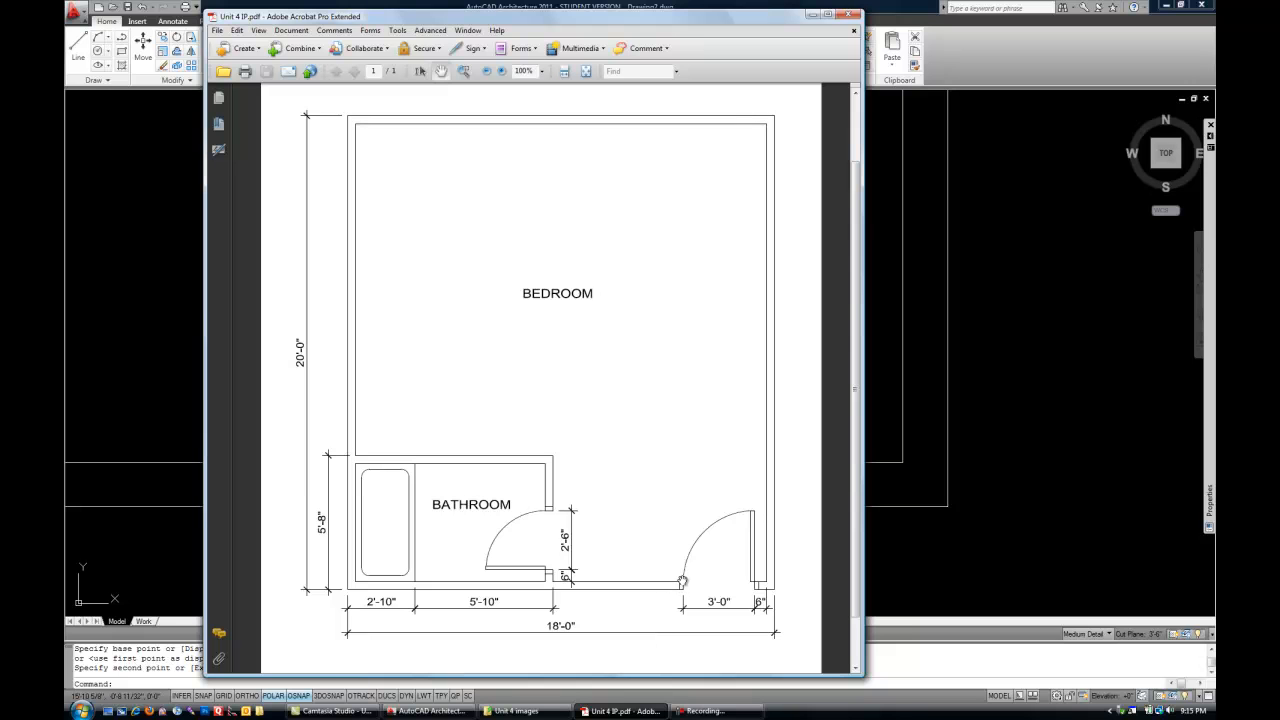
click(976, 70)
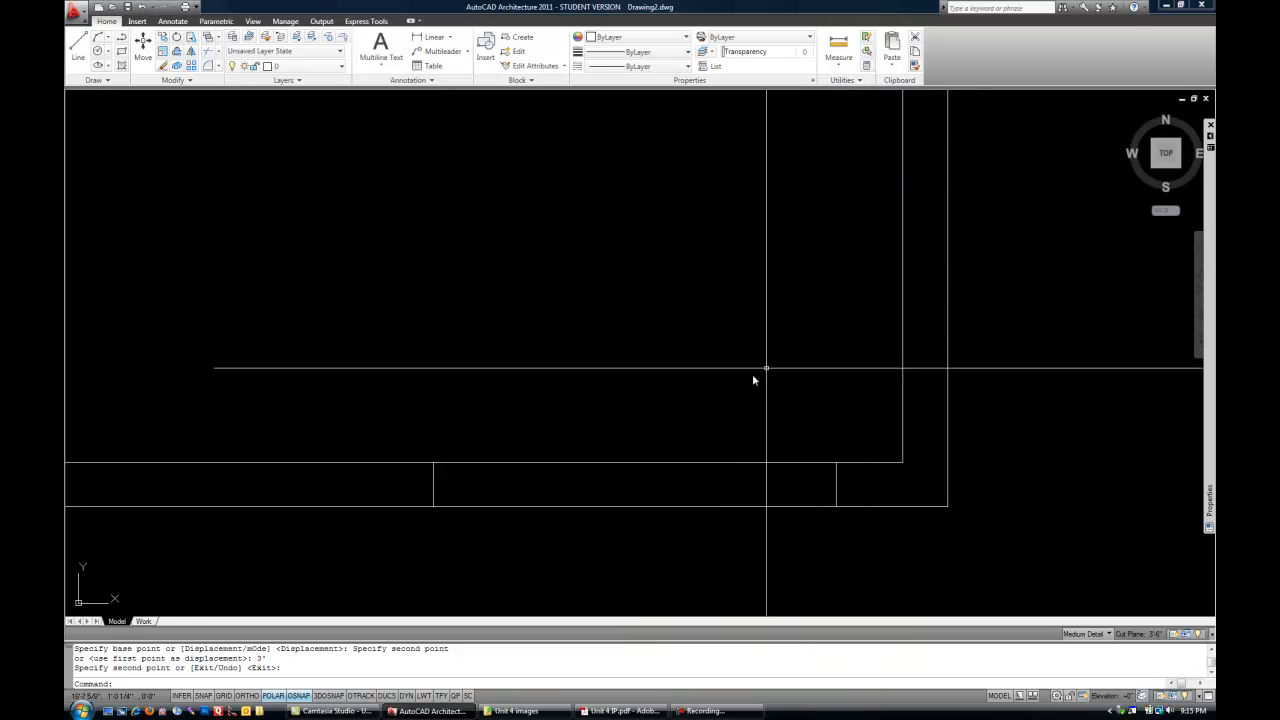
text(o)
key(Return)
text(2")
key(Return)
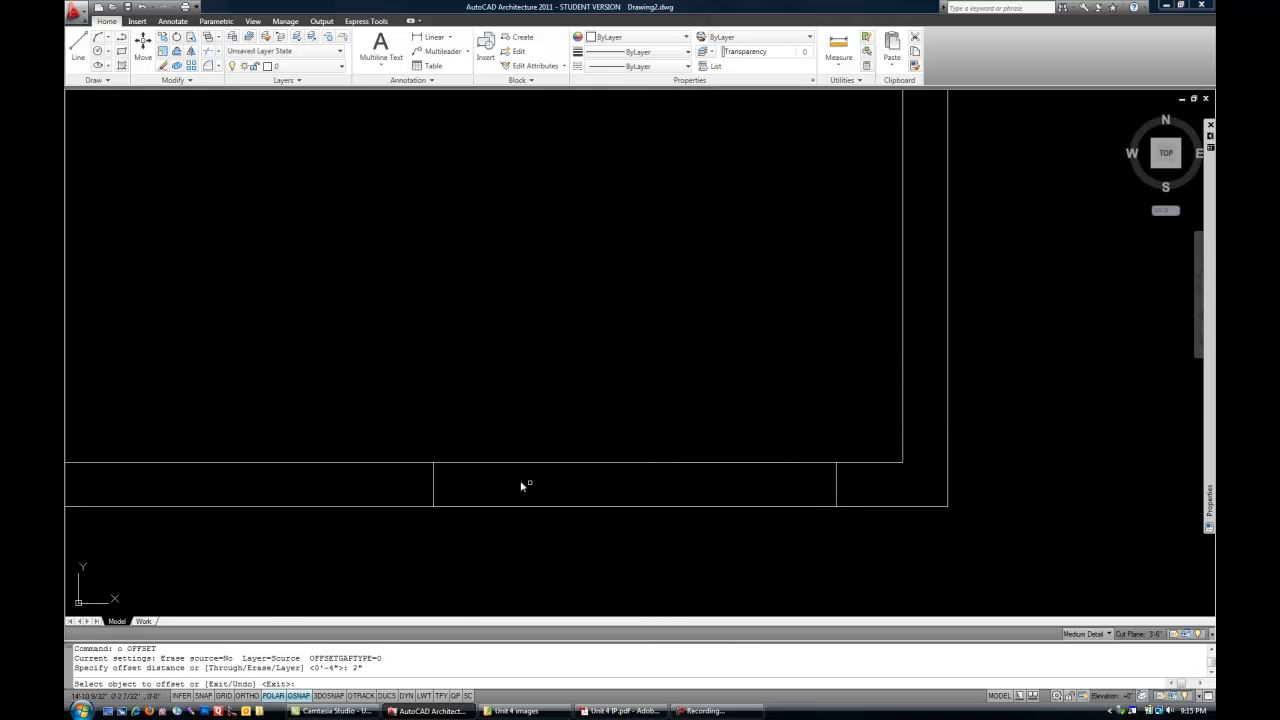
click(434, 485)
click(303, 423)
click(836, 488)
click(1080, 397)
key(Return)
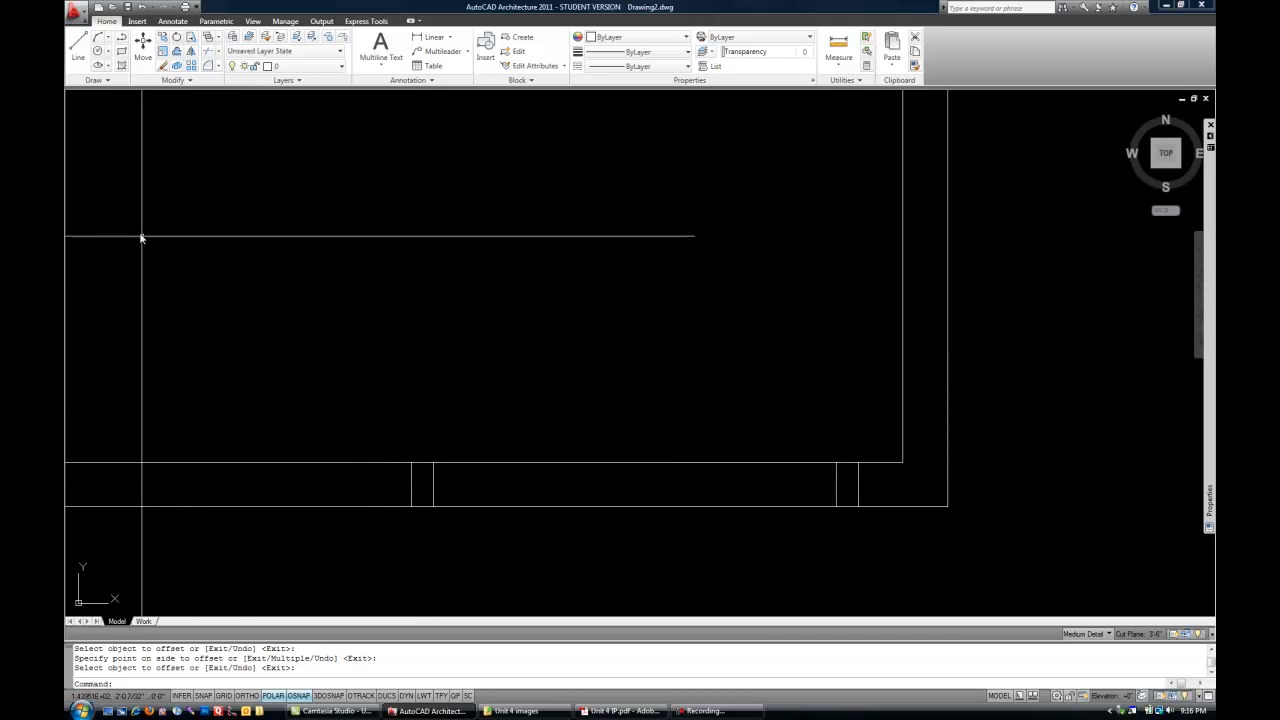
Erase the offset line beside the entry door's left jamb and offset that jamb line 2" to the left again.
click(411, 481)
text(e)
key(Return)
text(o)
key(Return)
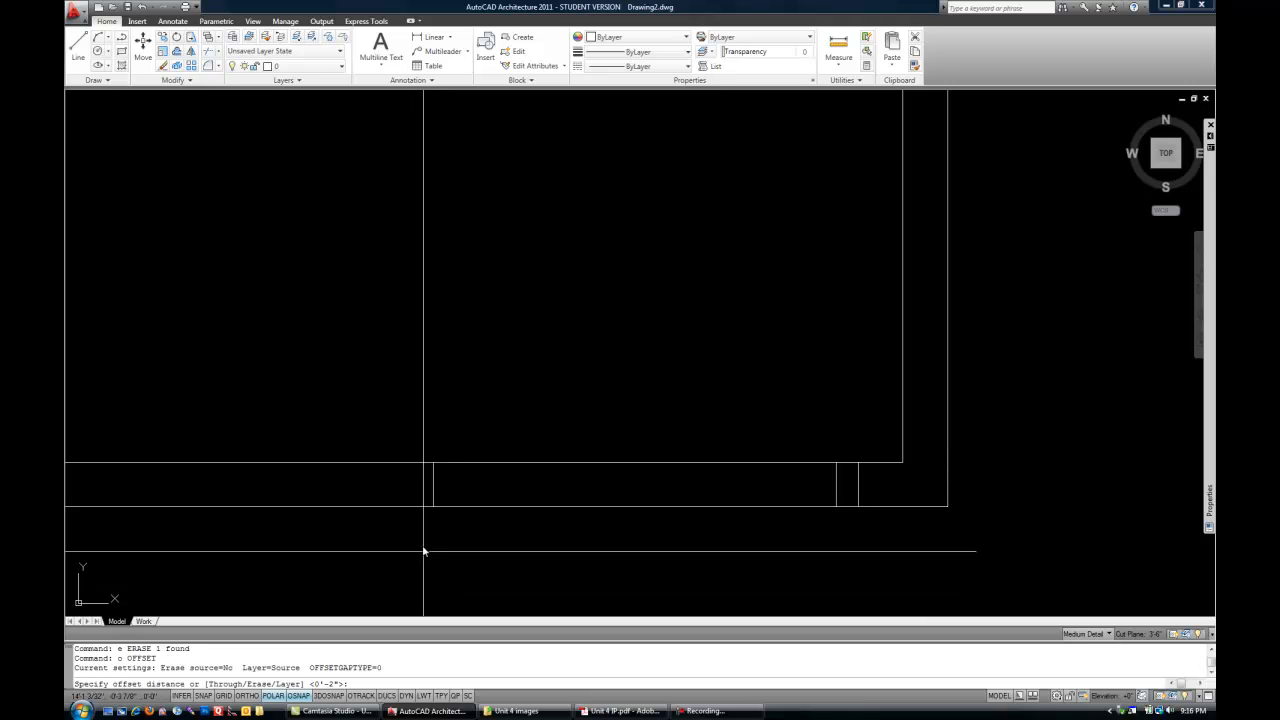
key(Return)
click(431, 488)
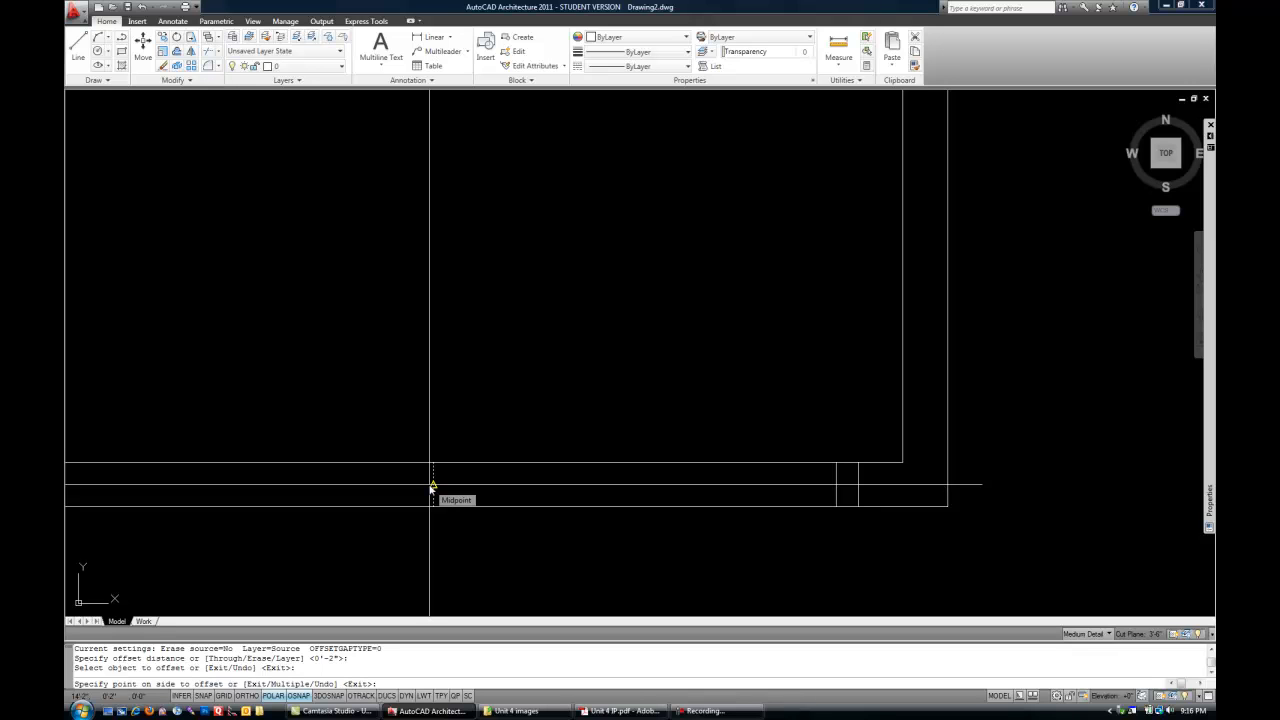
click(432, 488)
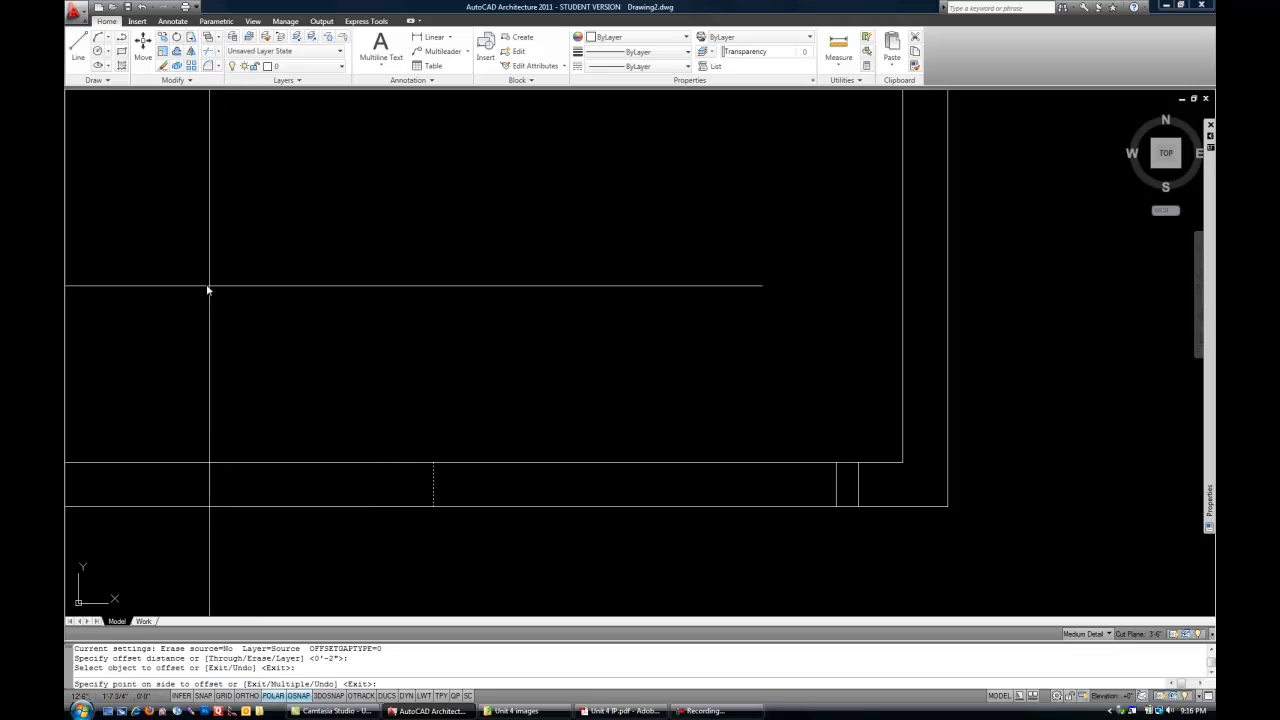
key(Return)
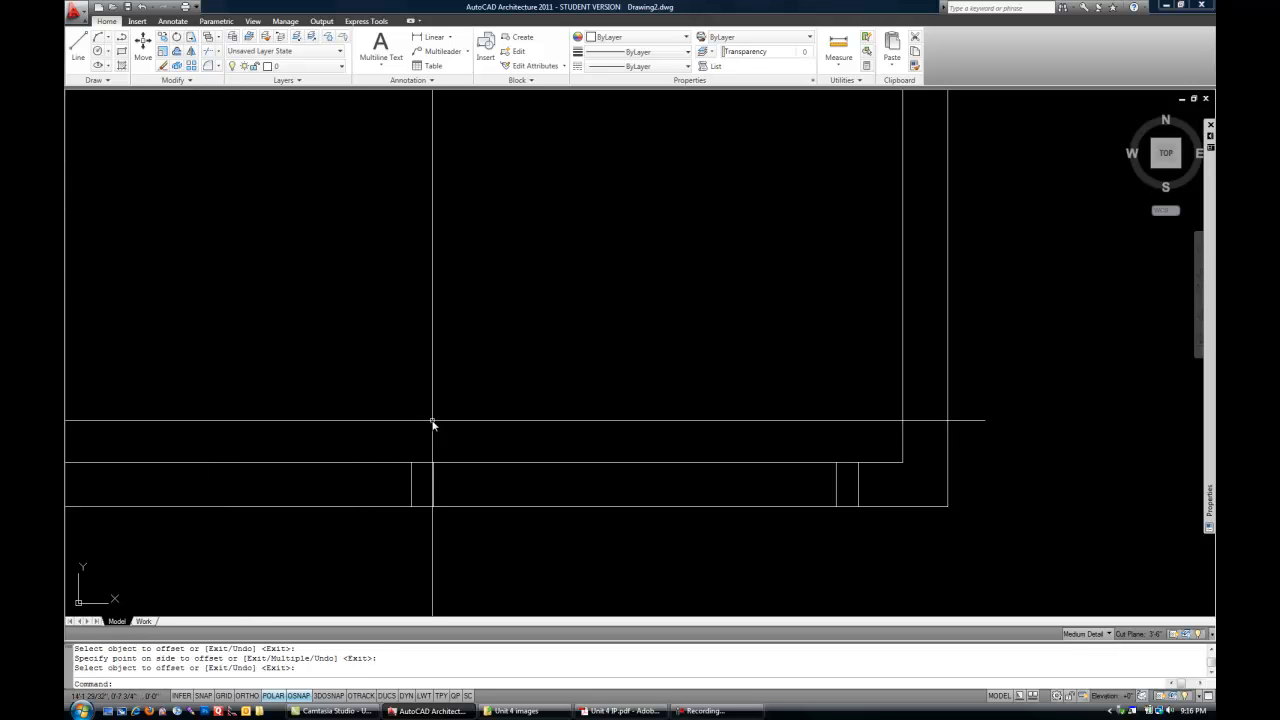
Trim both bottom wall lines between the two inner jamb lines to cut the entry door opening.
middle_drag(408, 436, 439, 453)
scroll(440, 451, down, 2)
scroll(594, 465, up, 3)
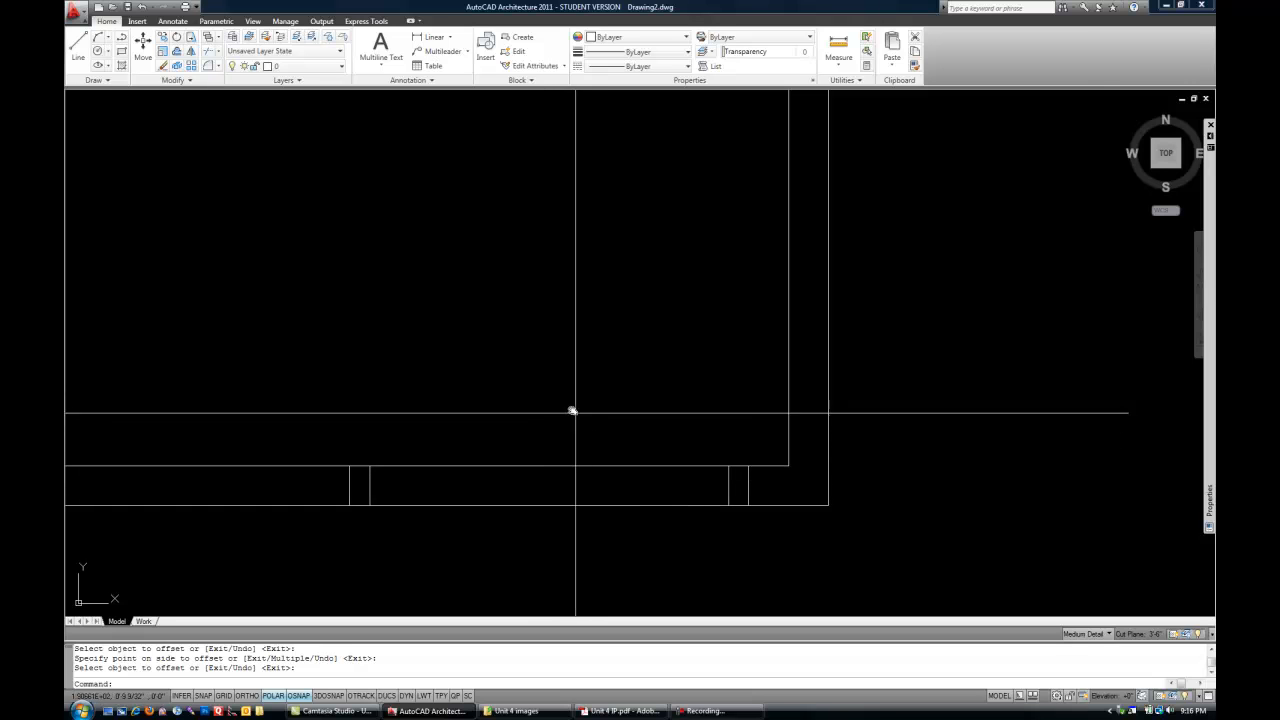
text(tr)
key(Return)
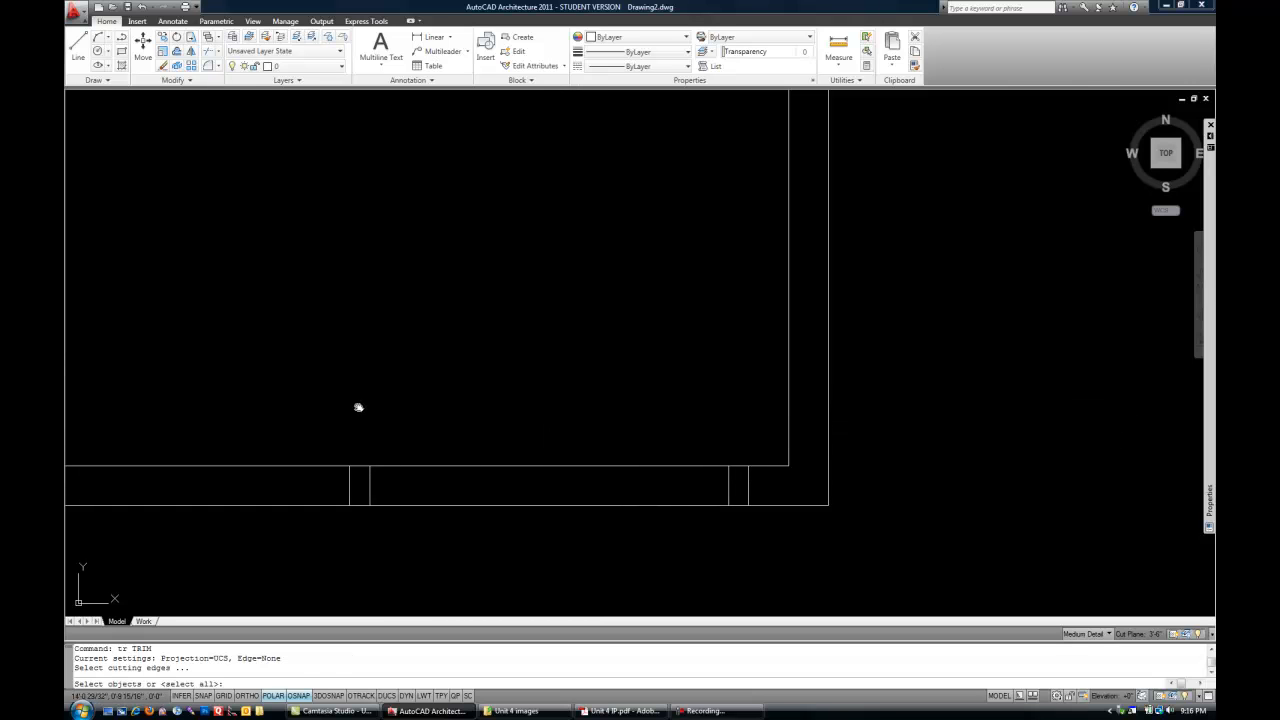
click(358, 407)
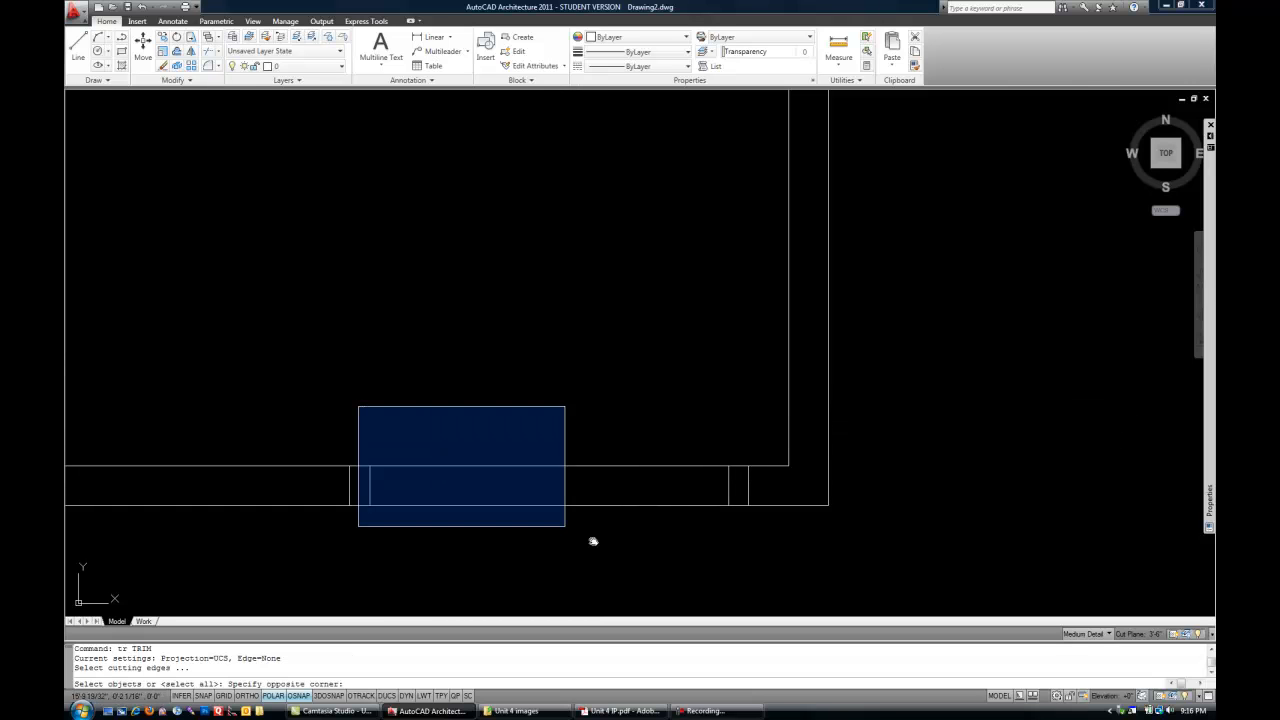
click(736, 561)
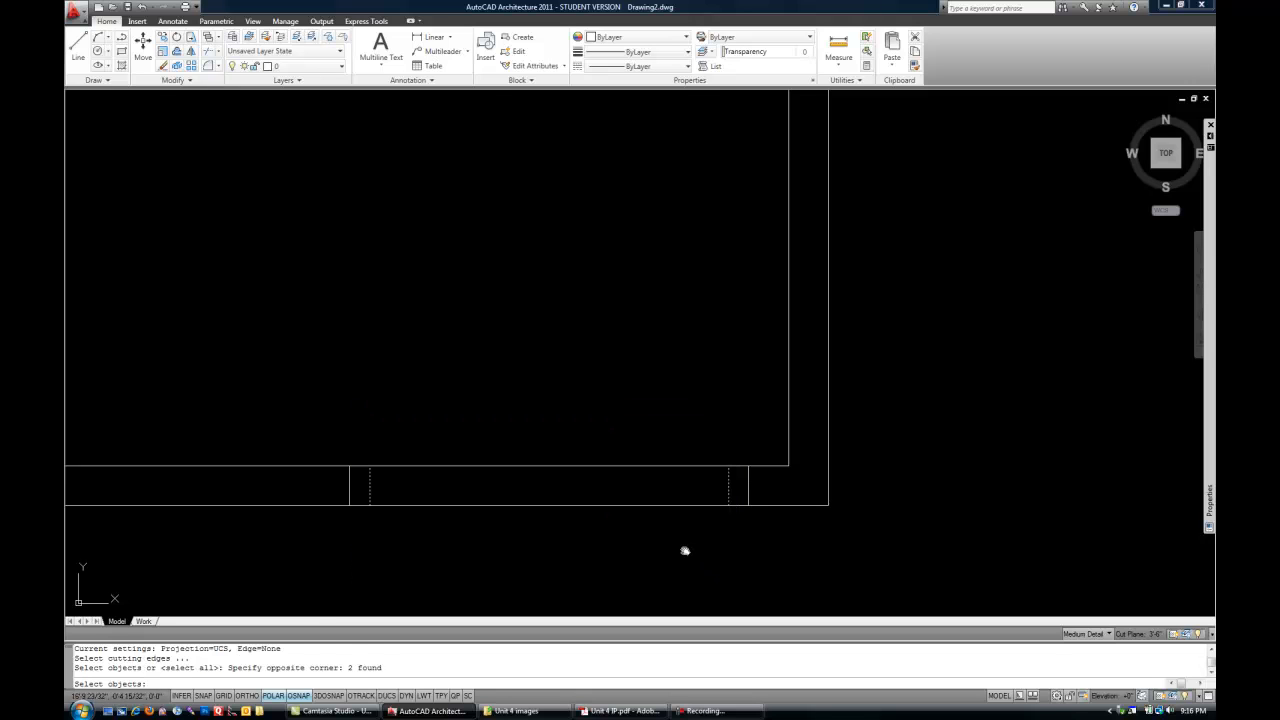
key(Return)
click(621, 540)
click(508, 395)
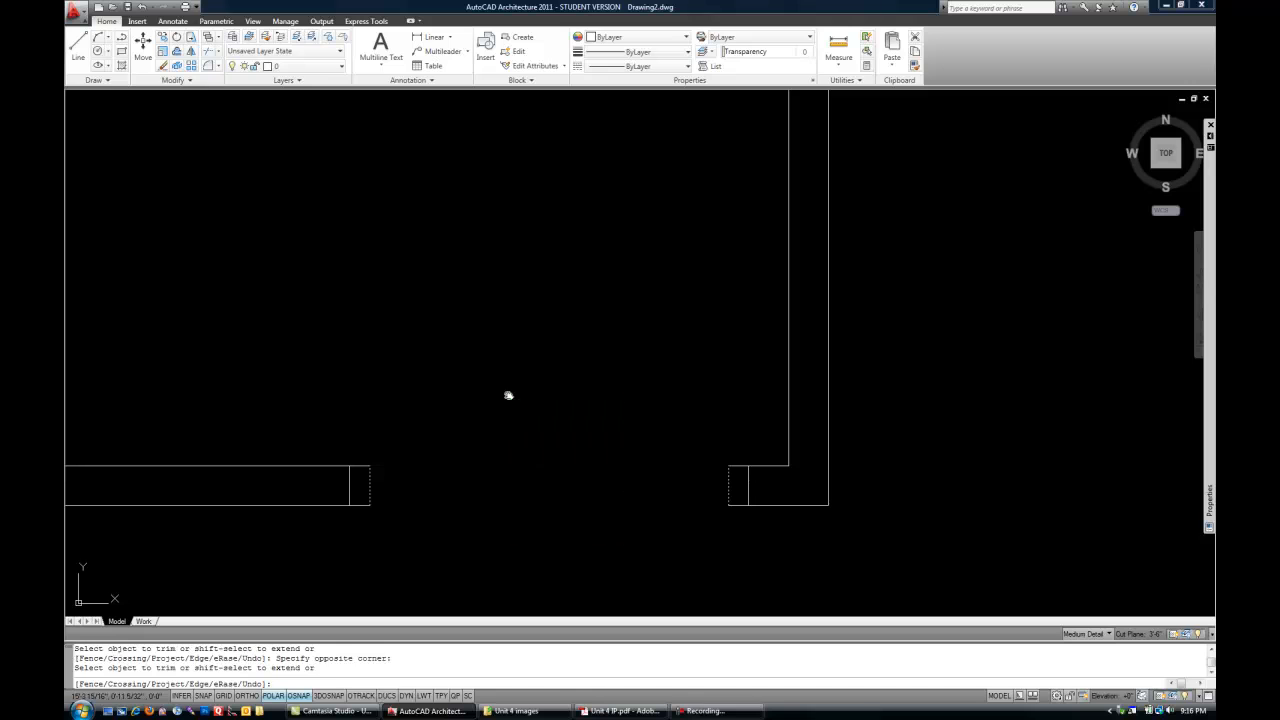
key(Return)
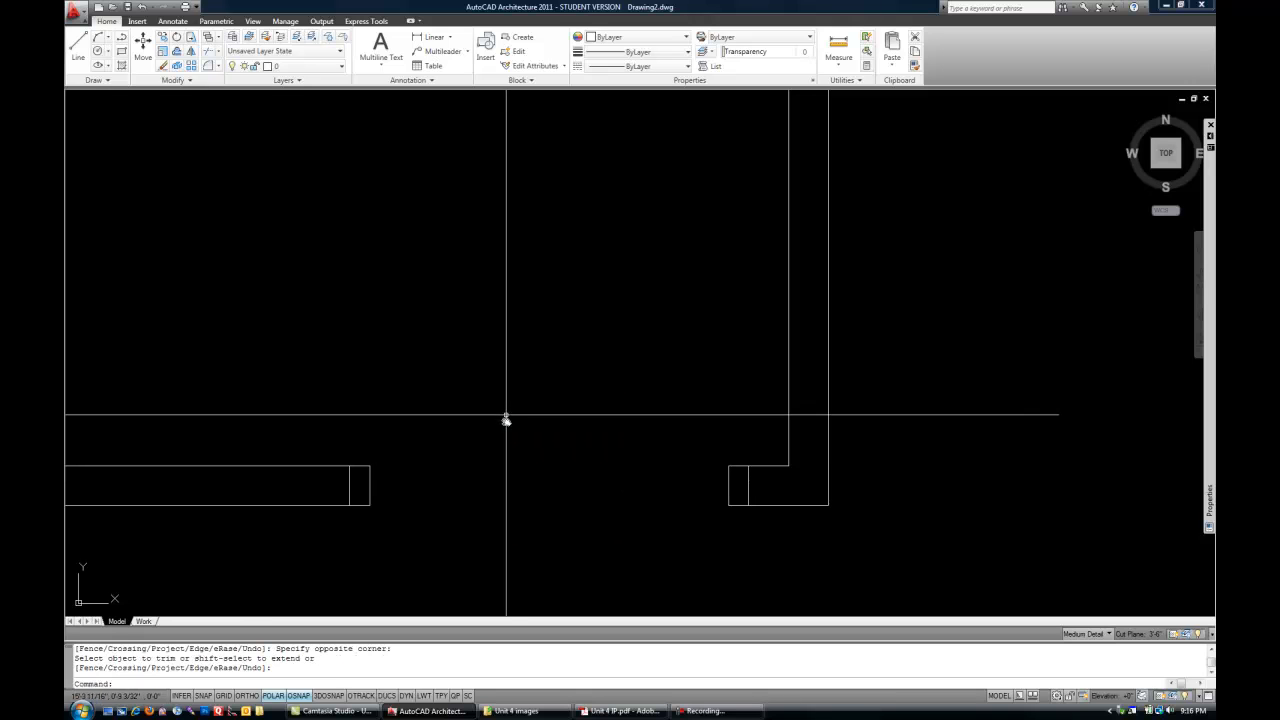
Copy the bathroom's bottom inner wall line 6" straight up to mark the lower side of the bathroom door opening.
scroll(563, 435, down, 6)
middle_drag(490, 387, 608, 425)
scroll(597, 428, up, 1)
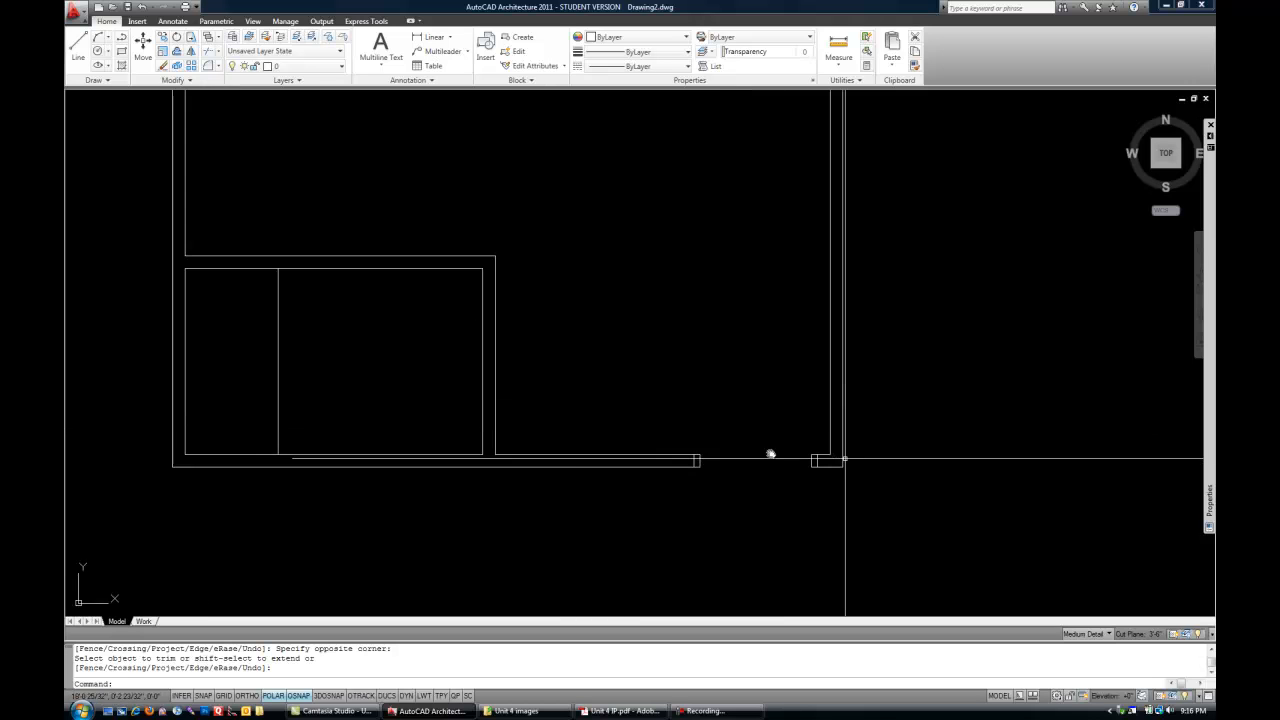
scroll(491, 449, up, 4)
mouse_move(481, 441)
middle_down()
mouse_move(474, 523)
mouse_move(536, 523)
middle_up()
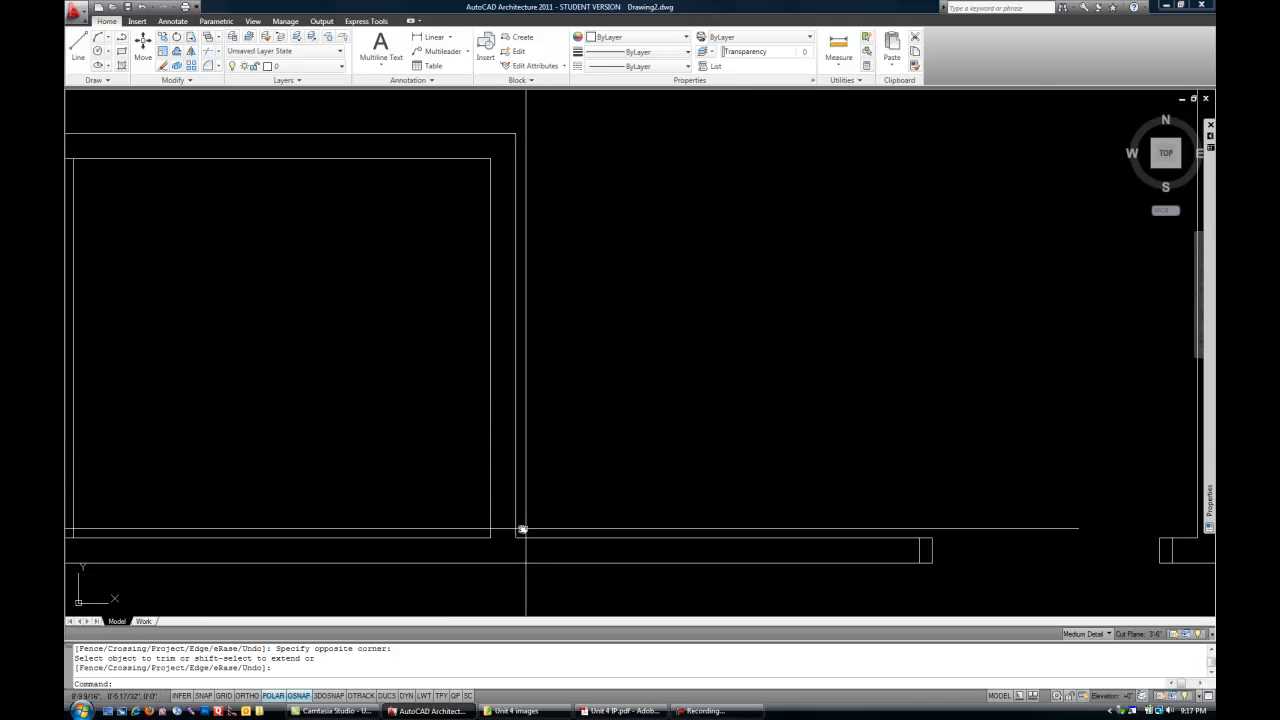
key(Return)
text(co)
key(Return)
click(458, 541)
key(Return)
click(453, 509)
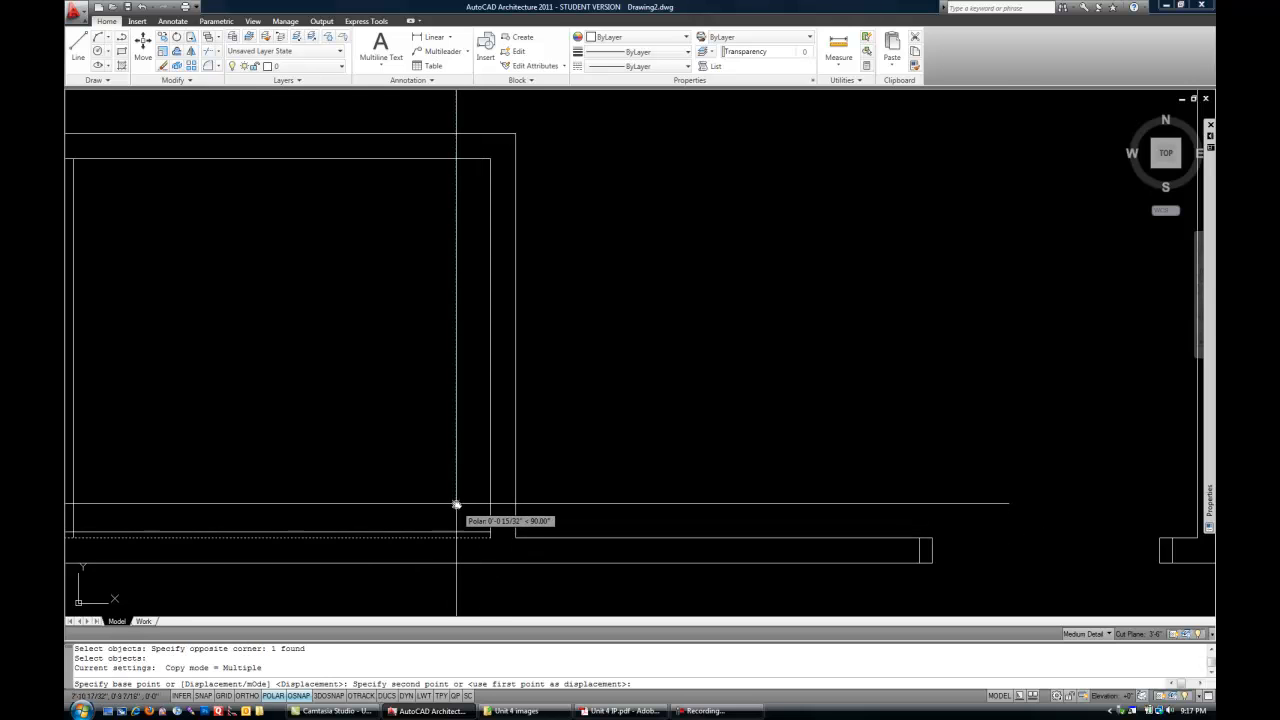
text(6)
key(Return)
key(Escape)
Stretch the copied line to the bathroom wall's outer face and trim off its portion inside the bathroom.
click(480, 500)
click(490, 499)
click(512, 500)
text(tr)
key(Return)
key(Return)
click(452, 474)
click(440, 512)
key(Return)
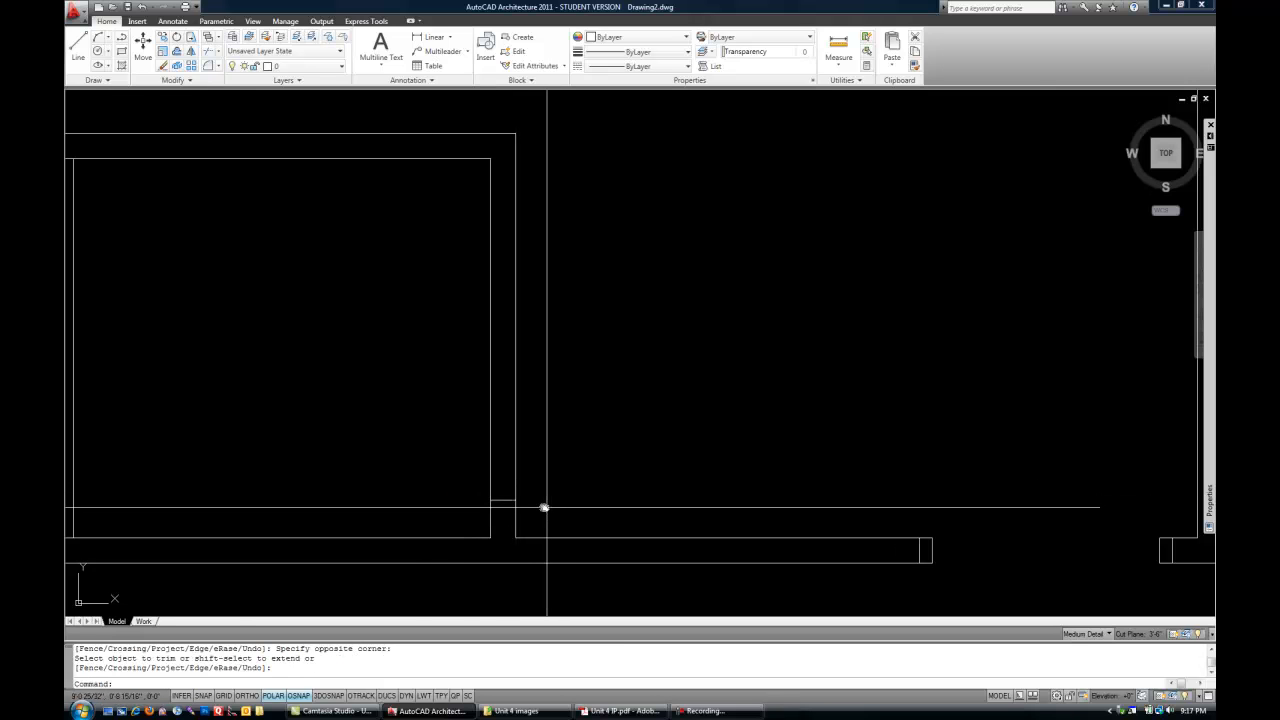
Copy the bathroom door's short jamb line 2'6" straight up to mark the upper side of the opening.
text(co)
key(Return)
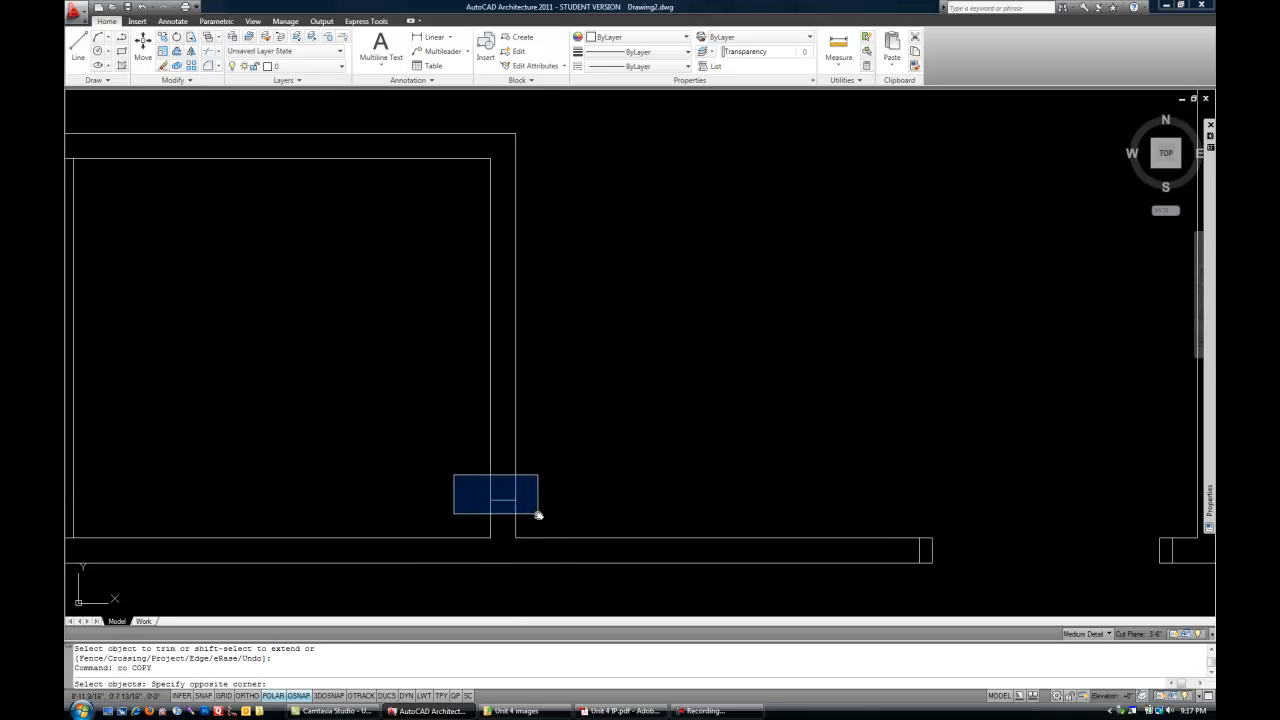
click(538, 514)
key(Return)
click(553, 497)
text(2'6)
key(Return)
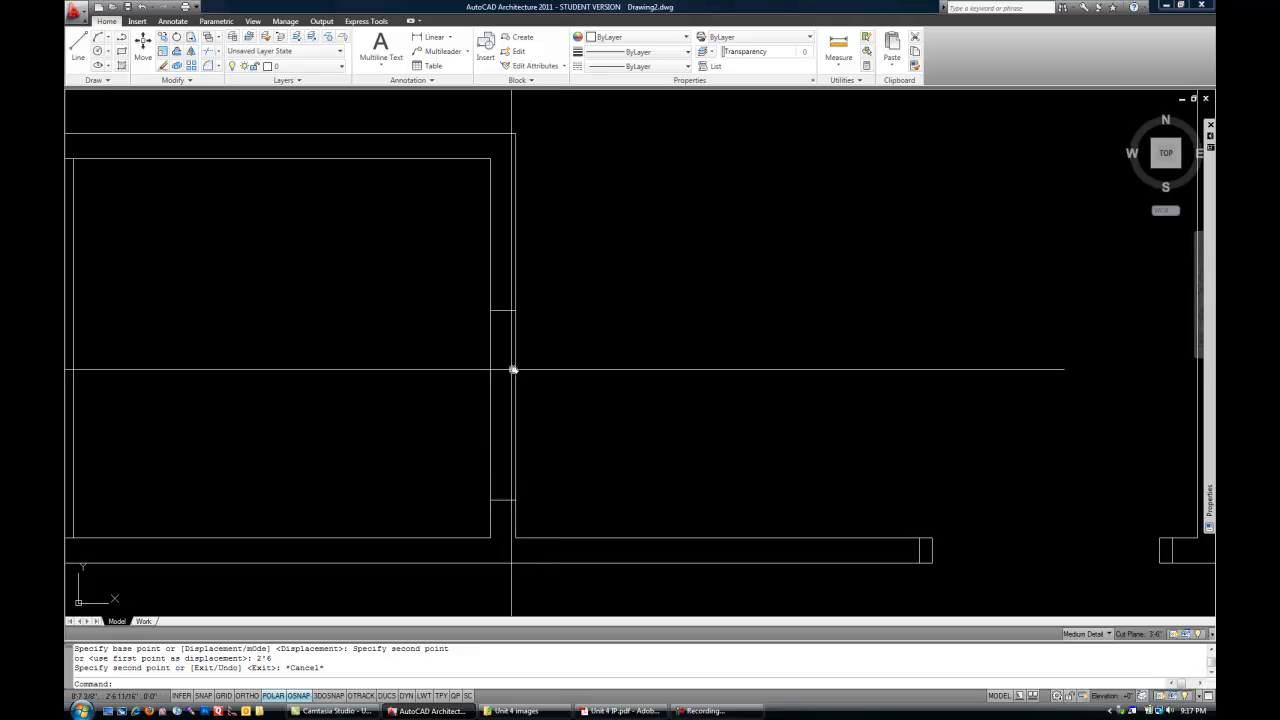
key(Escape)
Offset the bathroom door's upper and lower jamb lines 2" outward, away from the opening.
text(o)
key(Return)
key(Return)
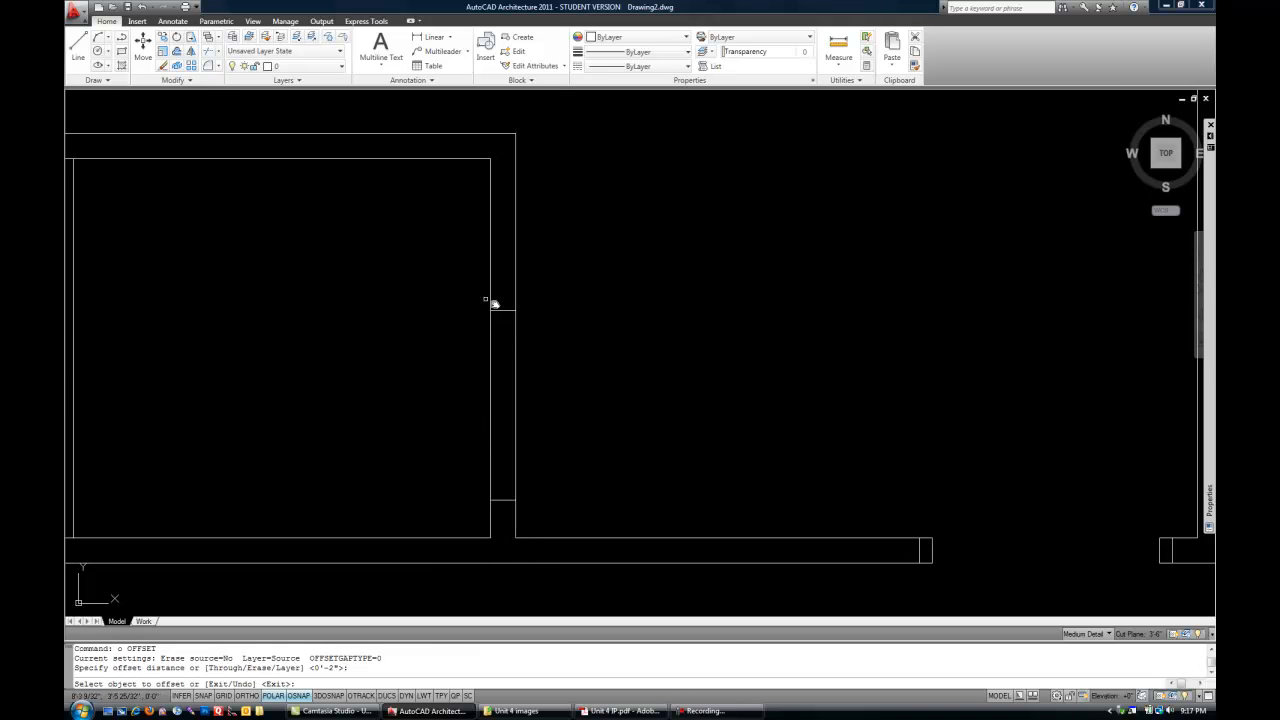
click(501, 310)
click(514, 262)
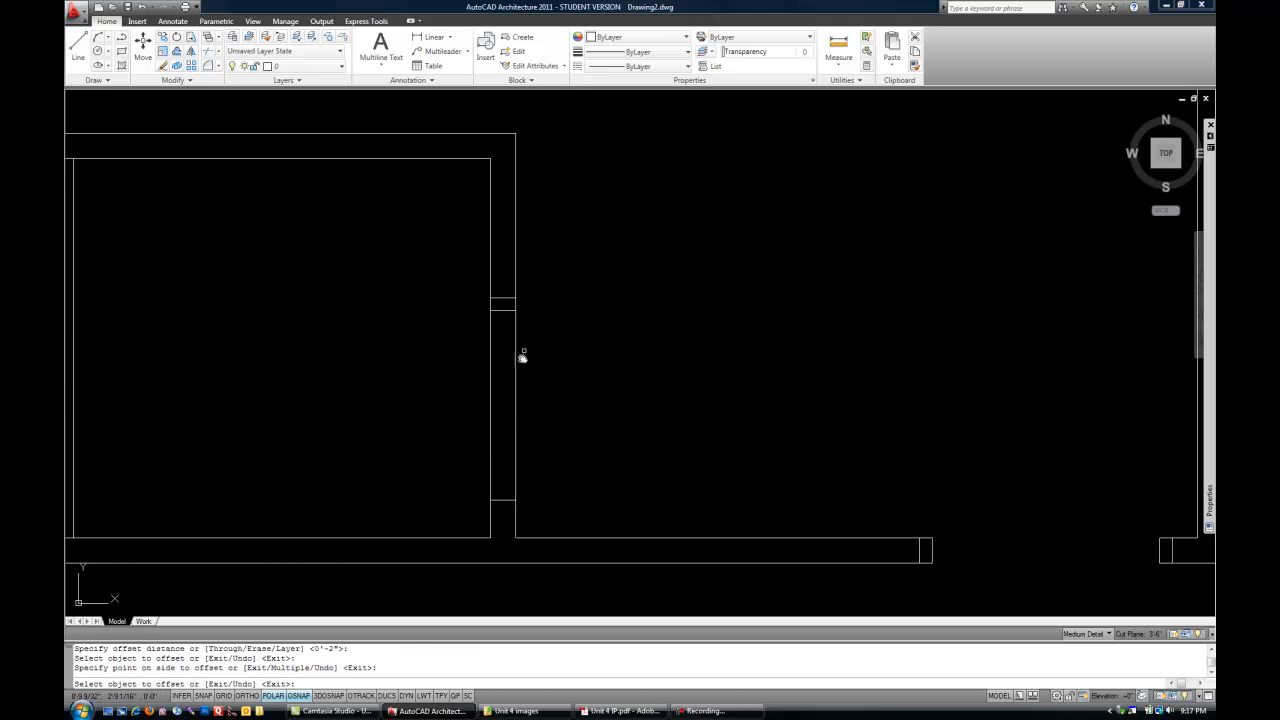
click(502, 500)
click(572, 566)
key(Return)
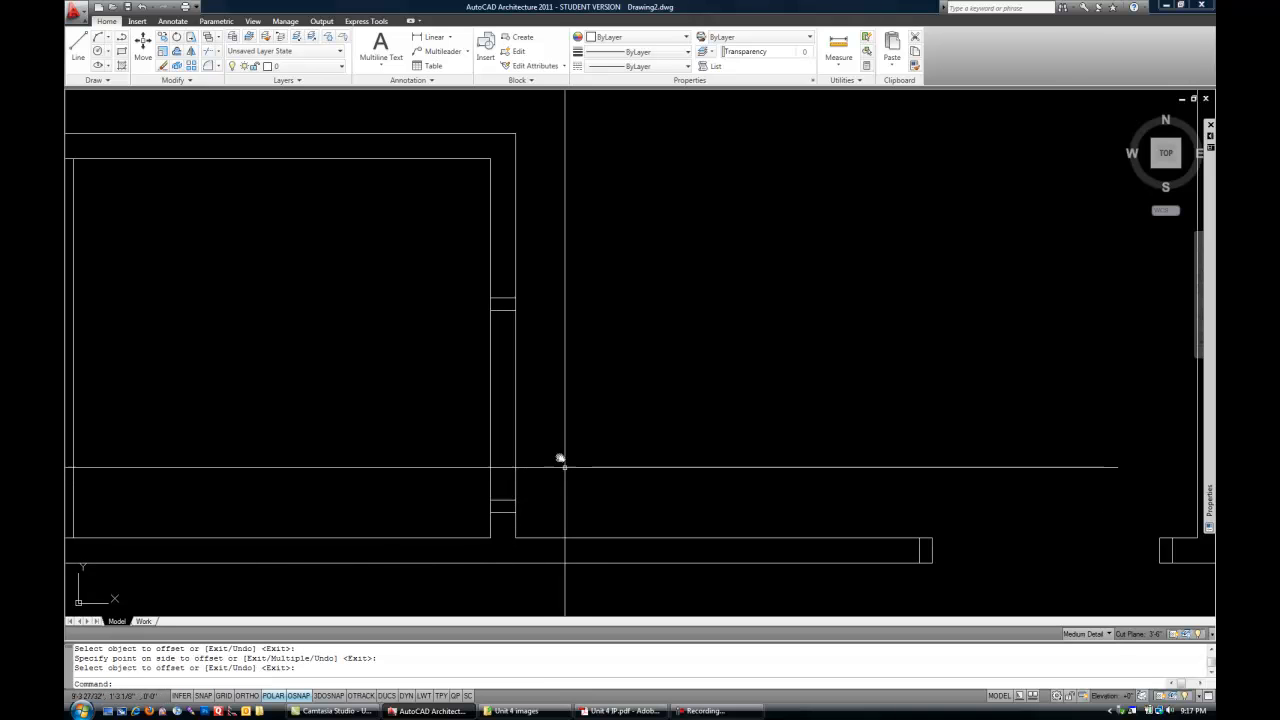
Trim both faces of the bathroom's right wall between the inner jamb lines to cut the door opening.
text(tr)
key(Return)
click(467, 304)
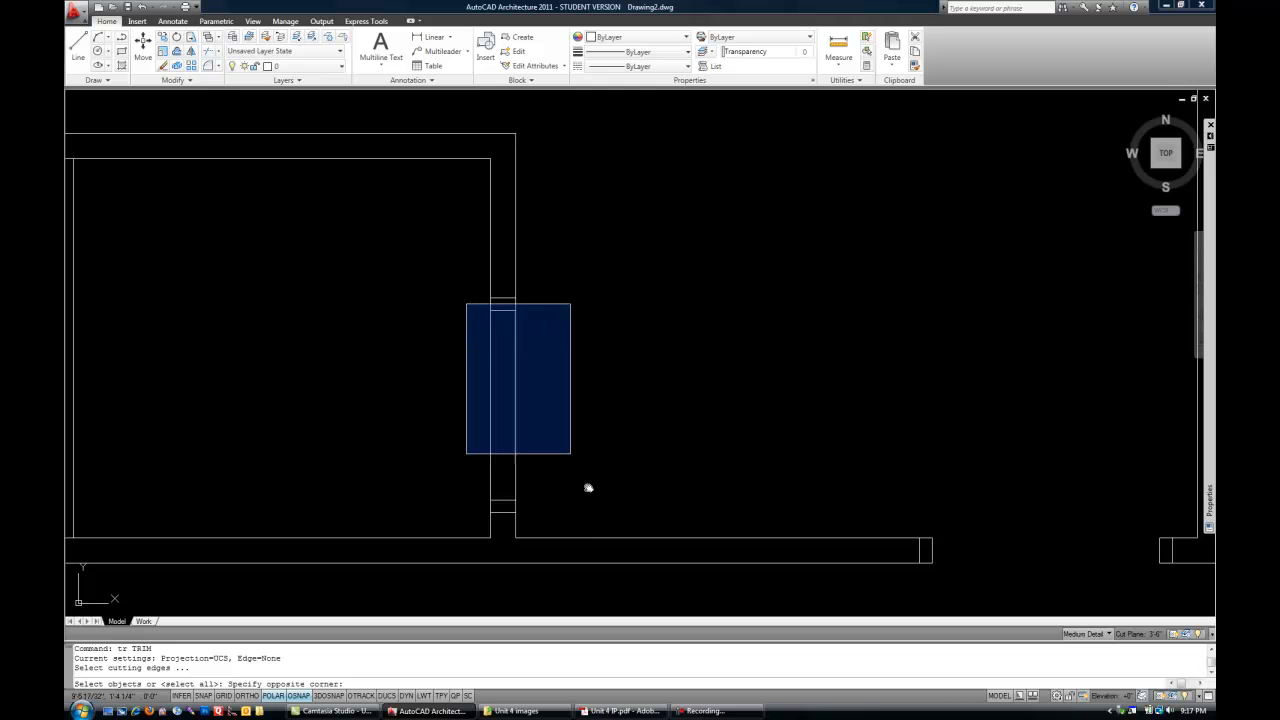
click(591, 526)
key(Return)
click(560, 375)
click(455, 405)
key(Return)
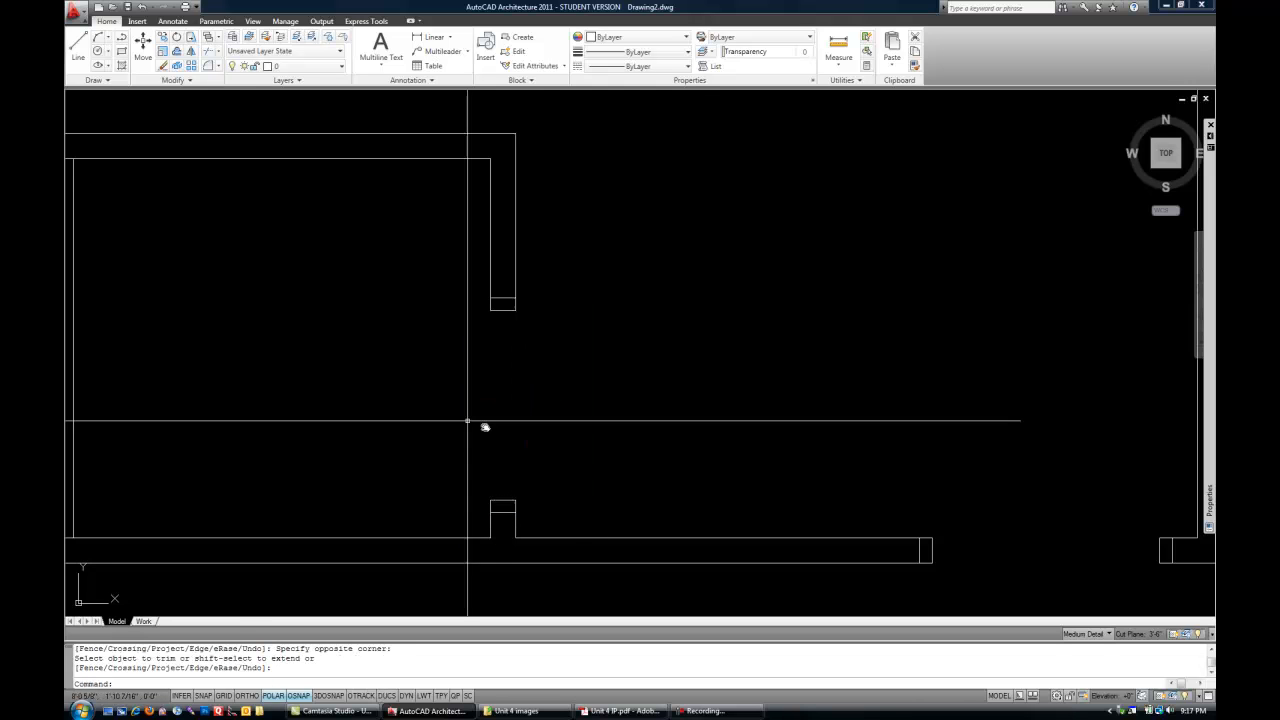
middle_drag(628, 402, 506, 409)
scroll(506, 409, down, 8)
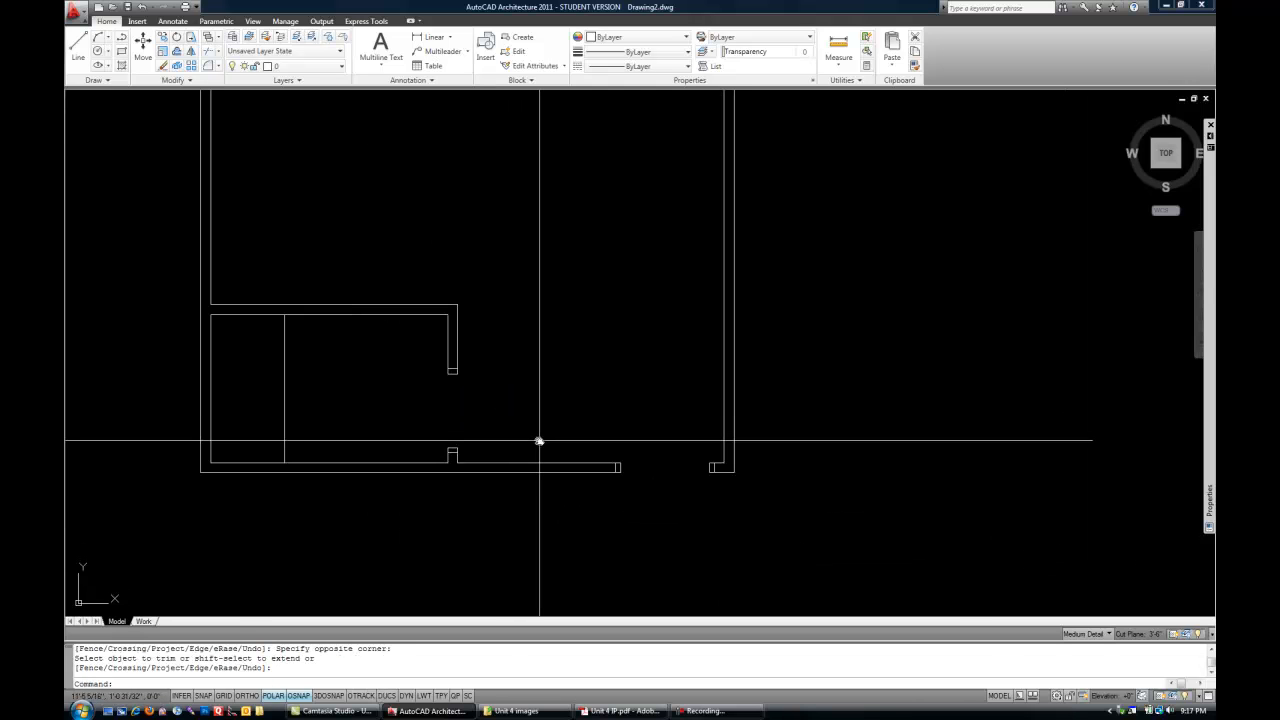
Check the entry door's leaf and swing in the Unit 4 IP reference PDF, returning to the drawing with the entry opening in view.
scroll(539, 440, up, 3)
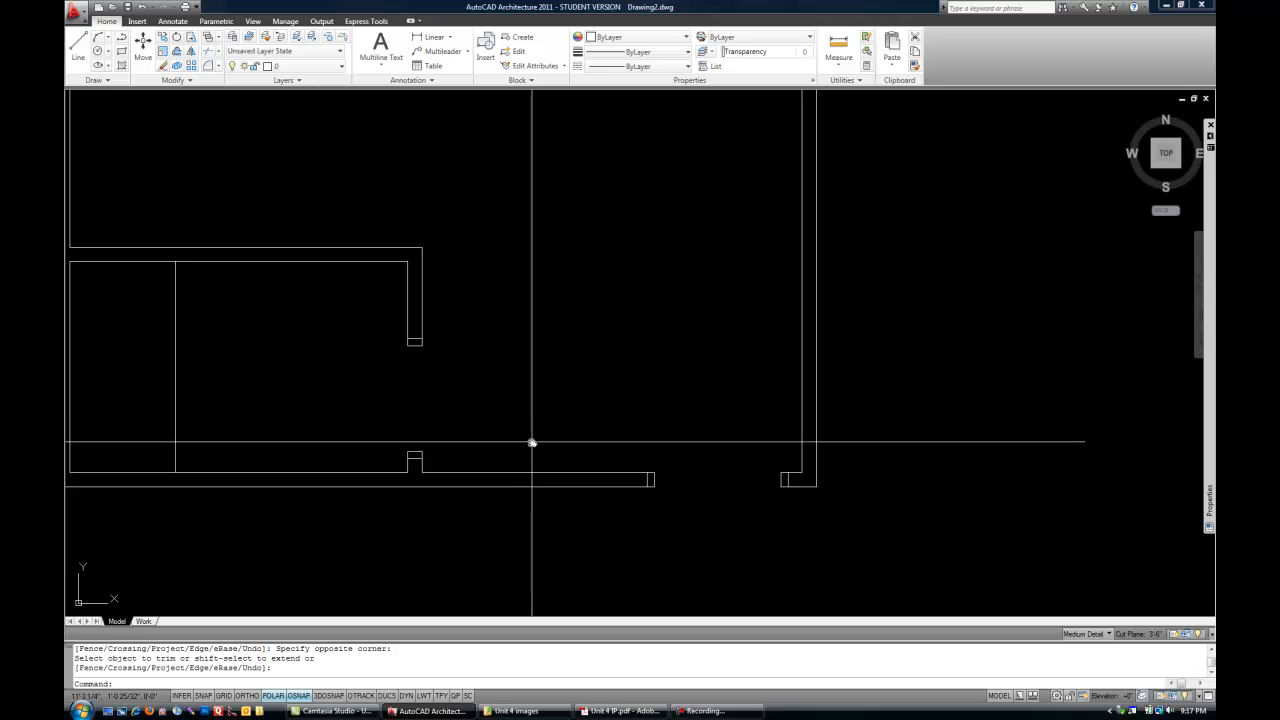
middle_drag(523, 426, 560, 474)
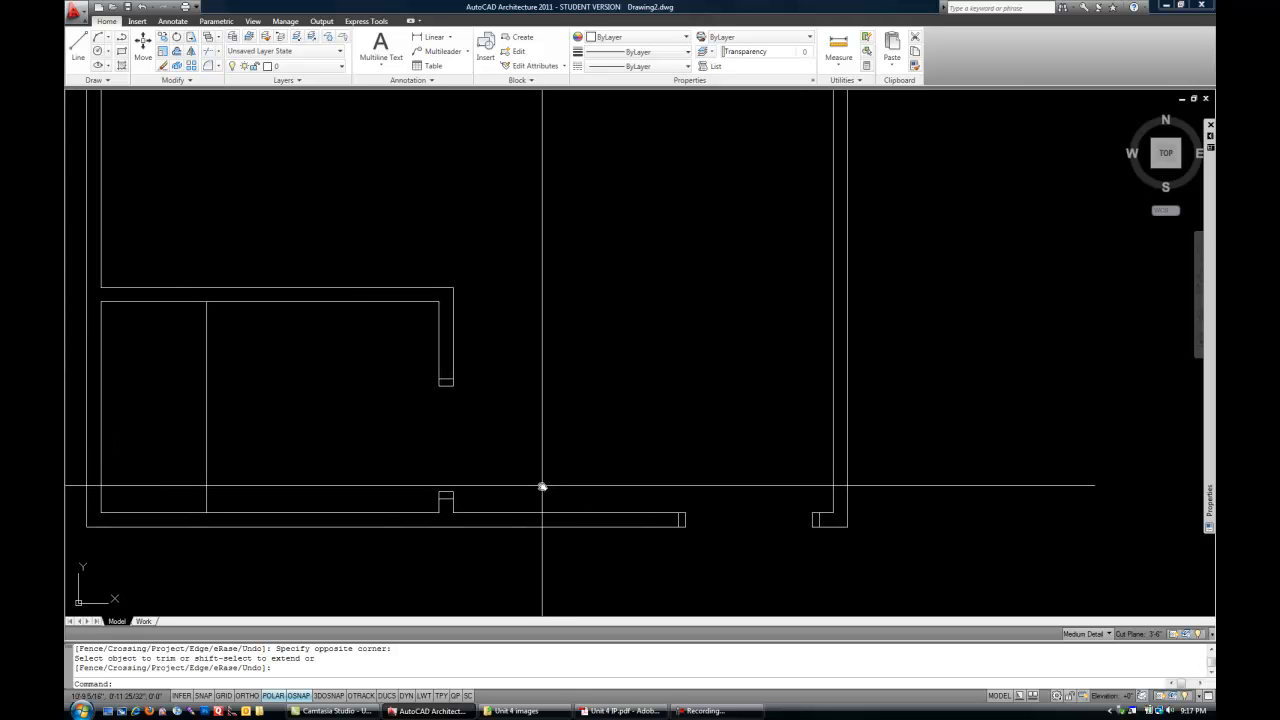
mouse_move(530, 489)
middle_down()
mouse_move(554, 506)
mouse_move(464, 511)
middle_up()
scroll(678, 526, up, 4)
middle_drag(644, 487, 642, 506)
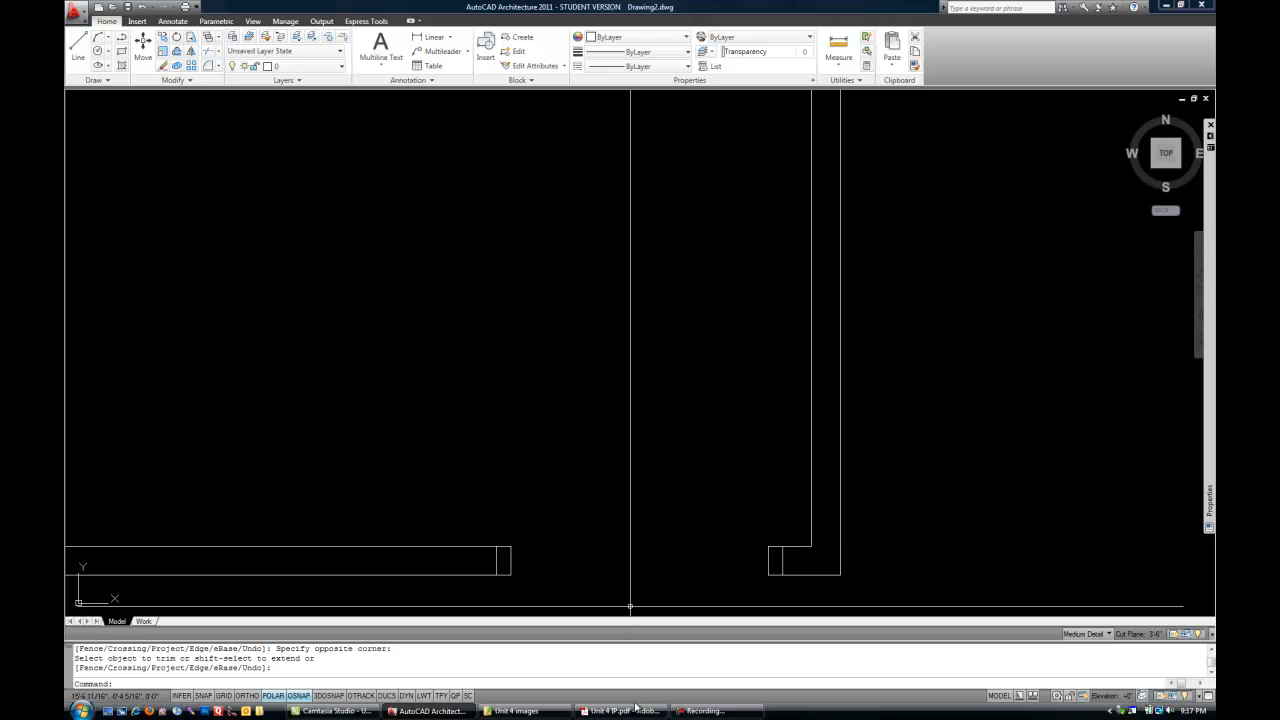
click(630, 710)
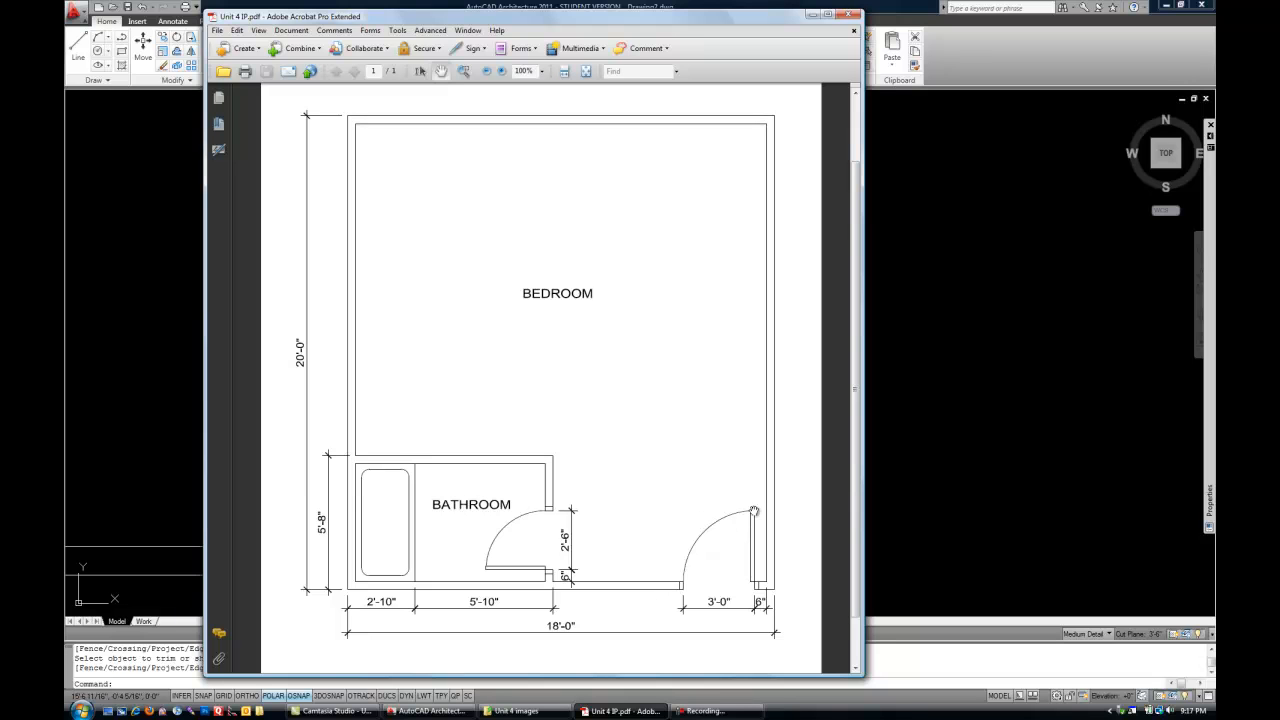
click(975, 60)
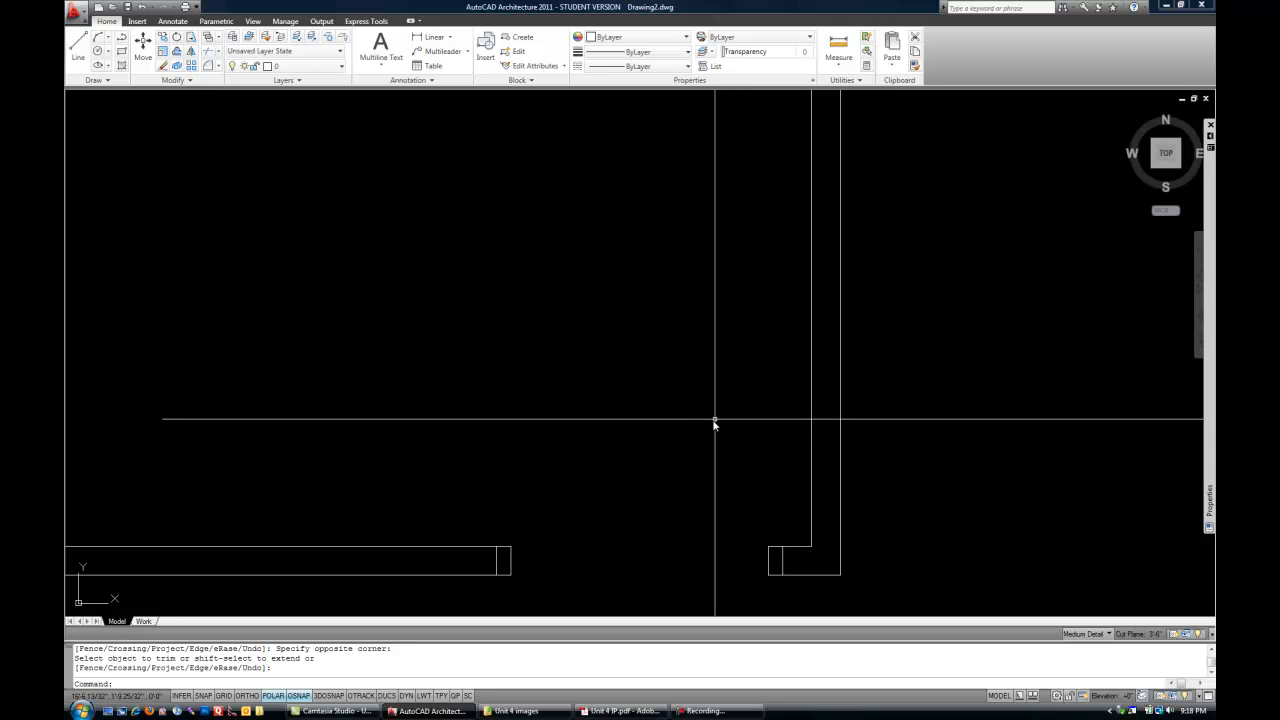
Draw the entry door leaf as a 2" by 3' rectangle rising from the right jamb's inner upper corner, on the opening side.
text(rec)
key(Return)
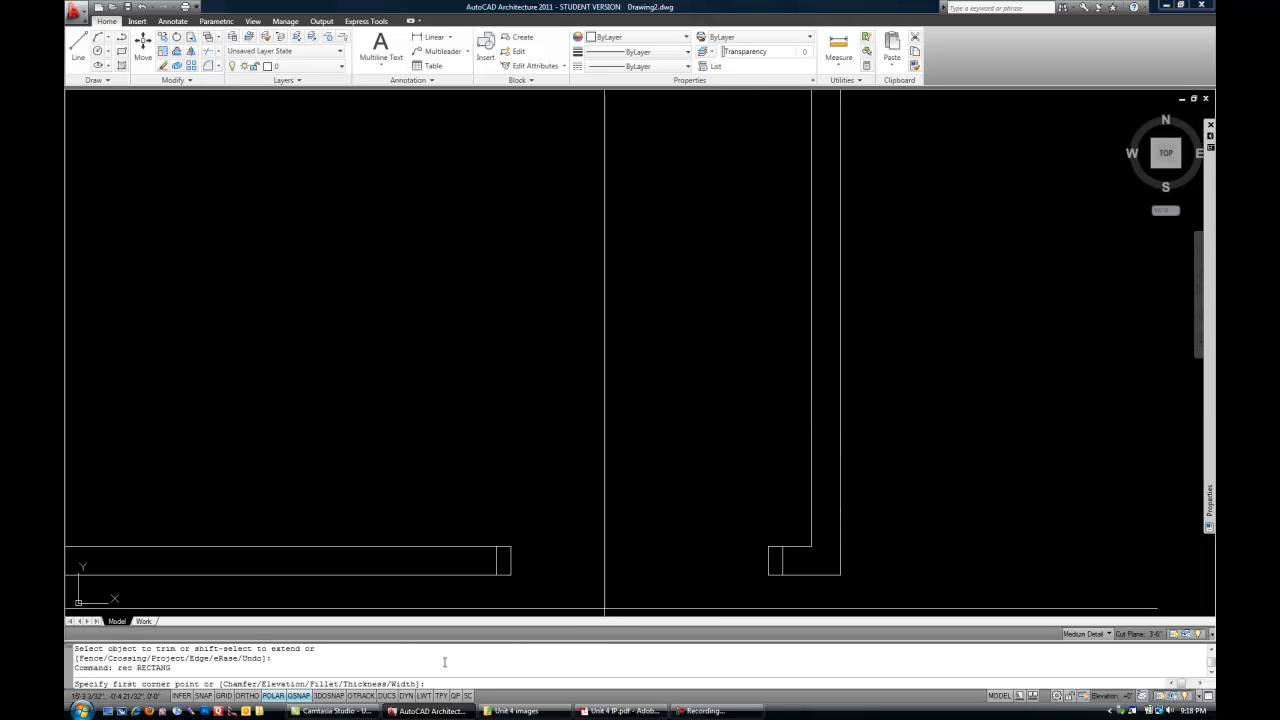
click(768, 548)
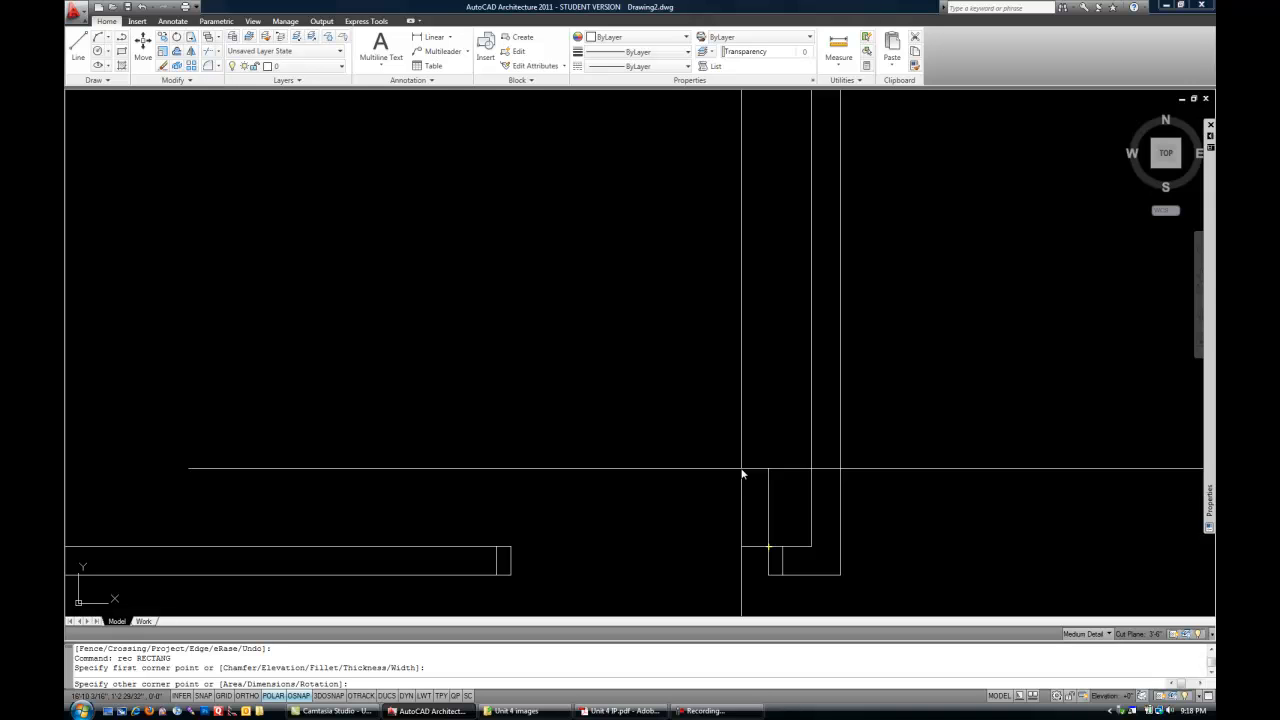
text(d)
key(Return)
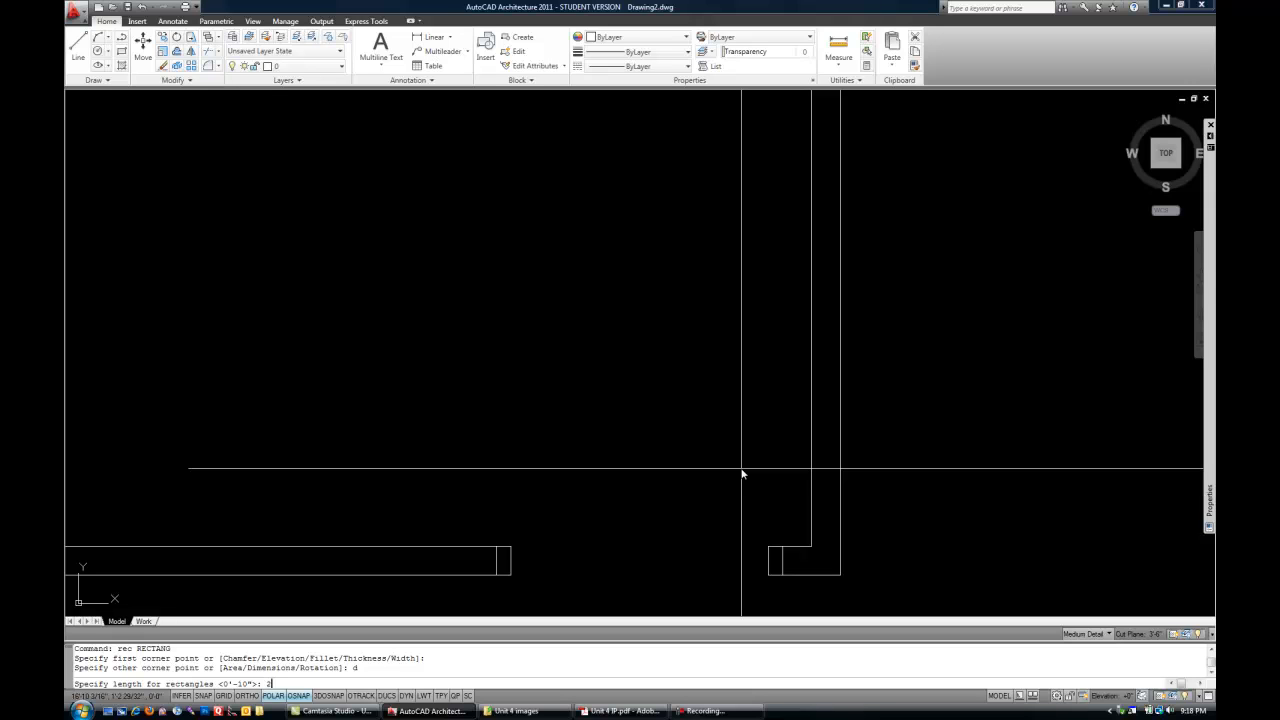
key(Return)
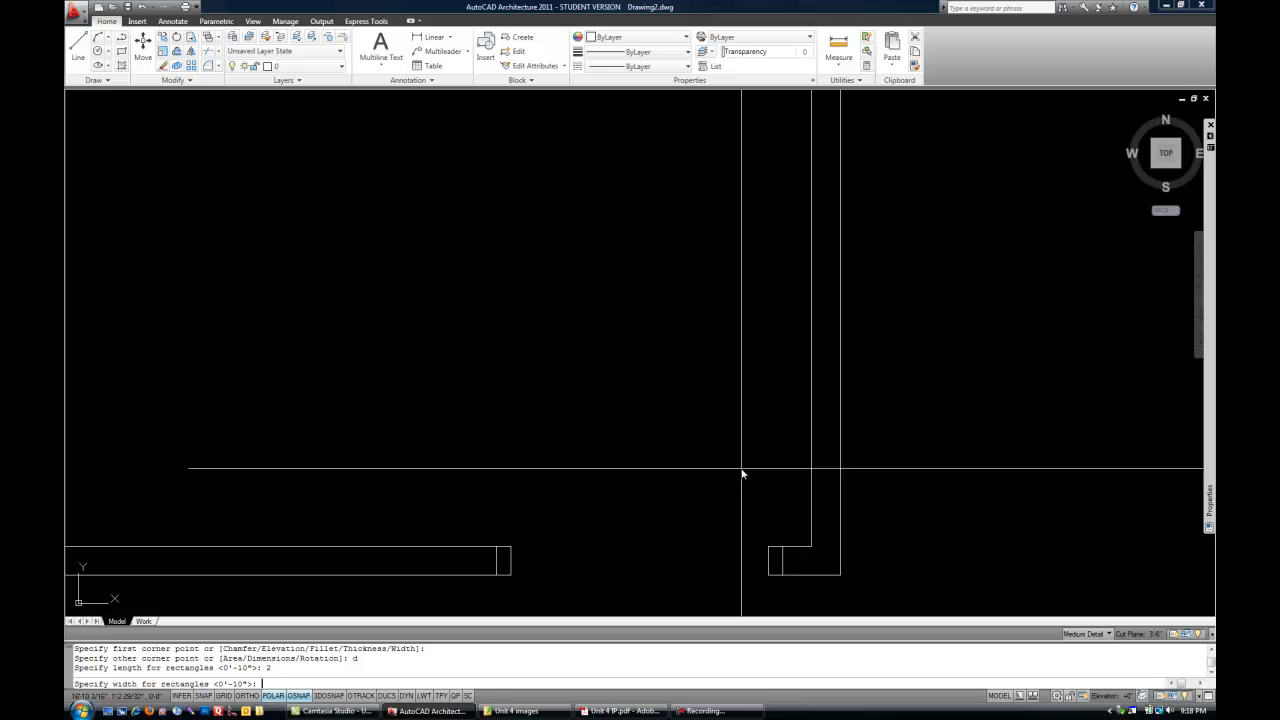
key(Return)
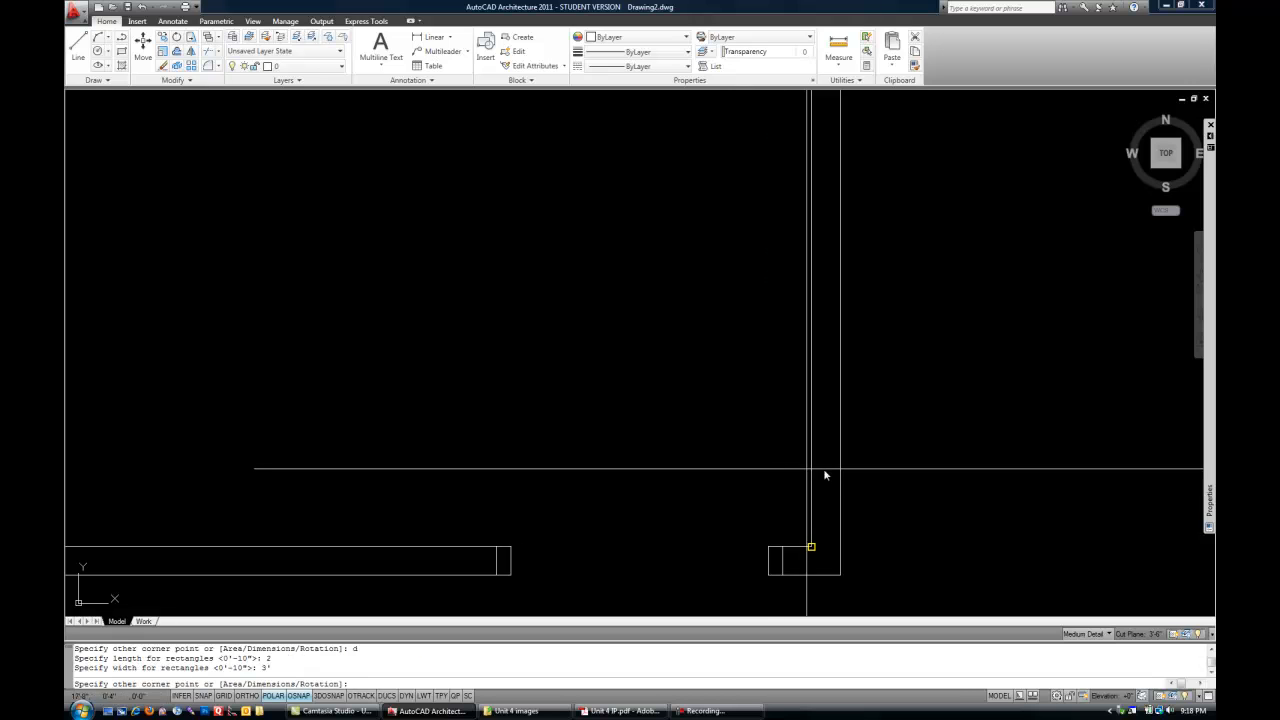
middle_drag(849, 512, 787, 407)
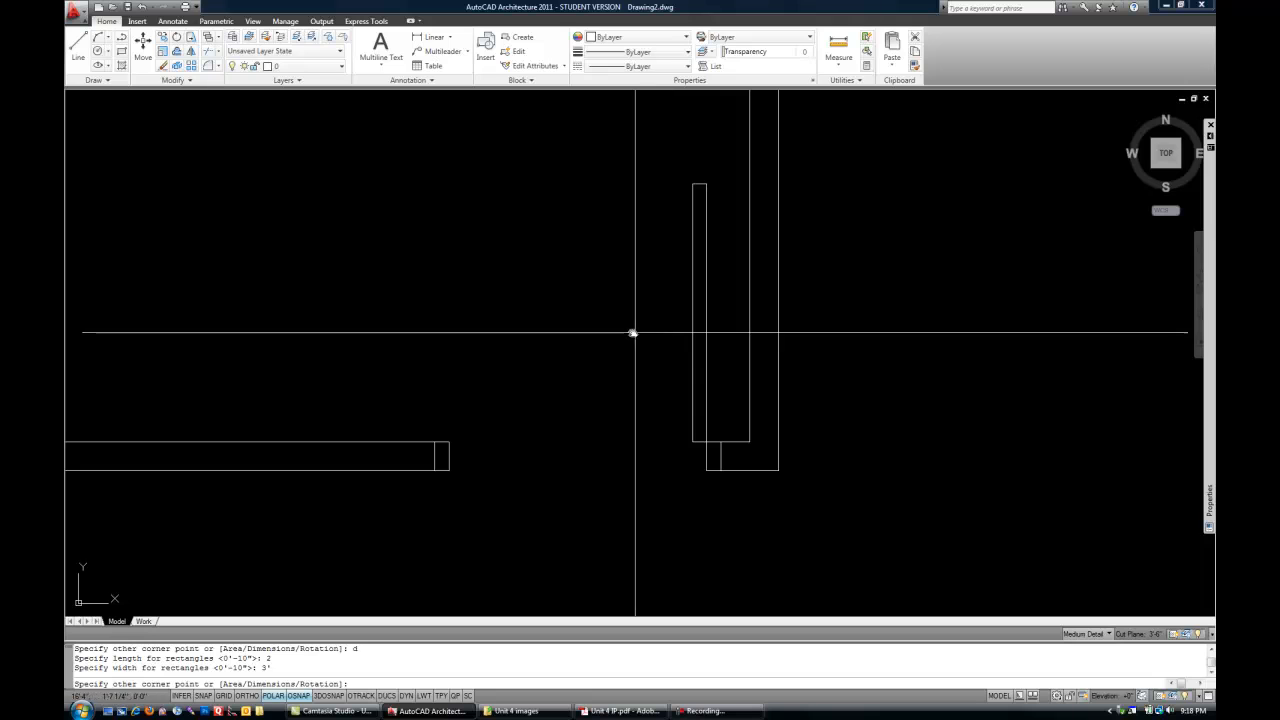
click(509, 249)
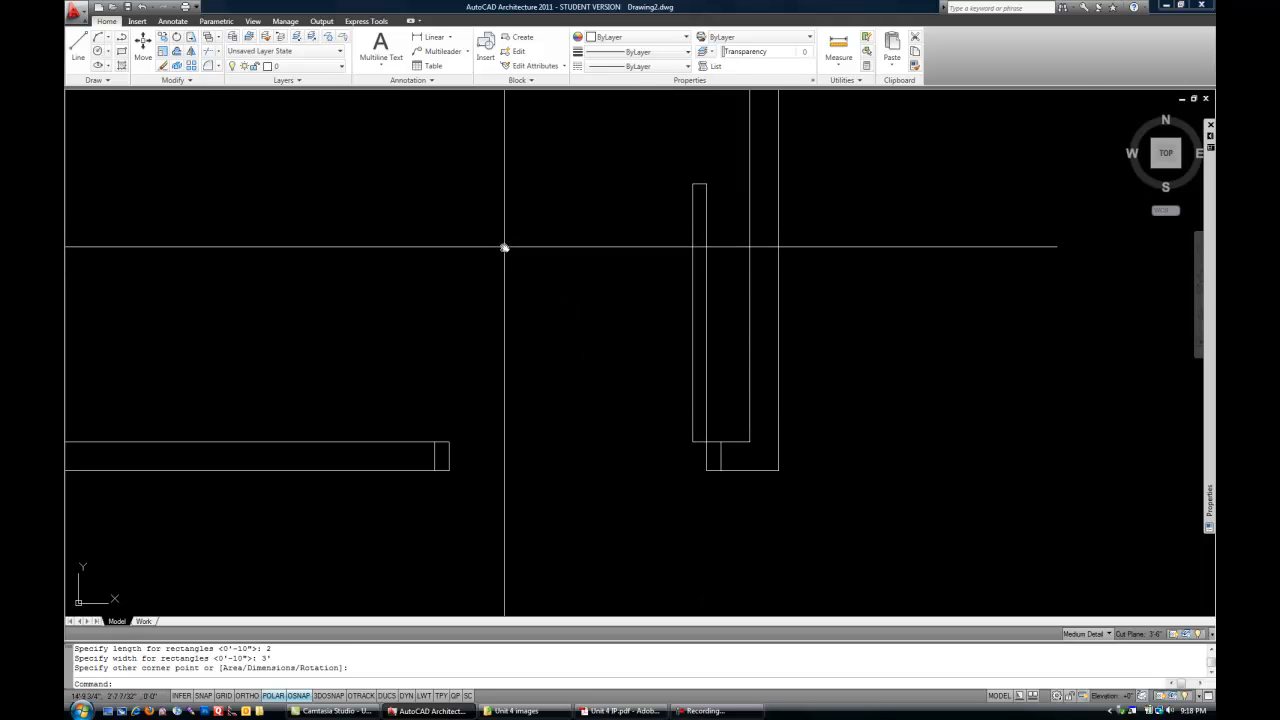
Consult the reference PDF and draw the bathroom door leaf as a 2'6" by 2" rectangle extending left from the lower jamb's upper-left corner.
middle_drag(587, 369, 637, 489)
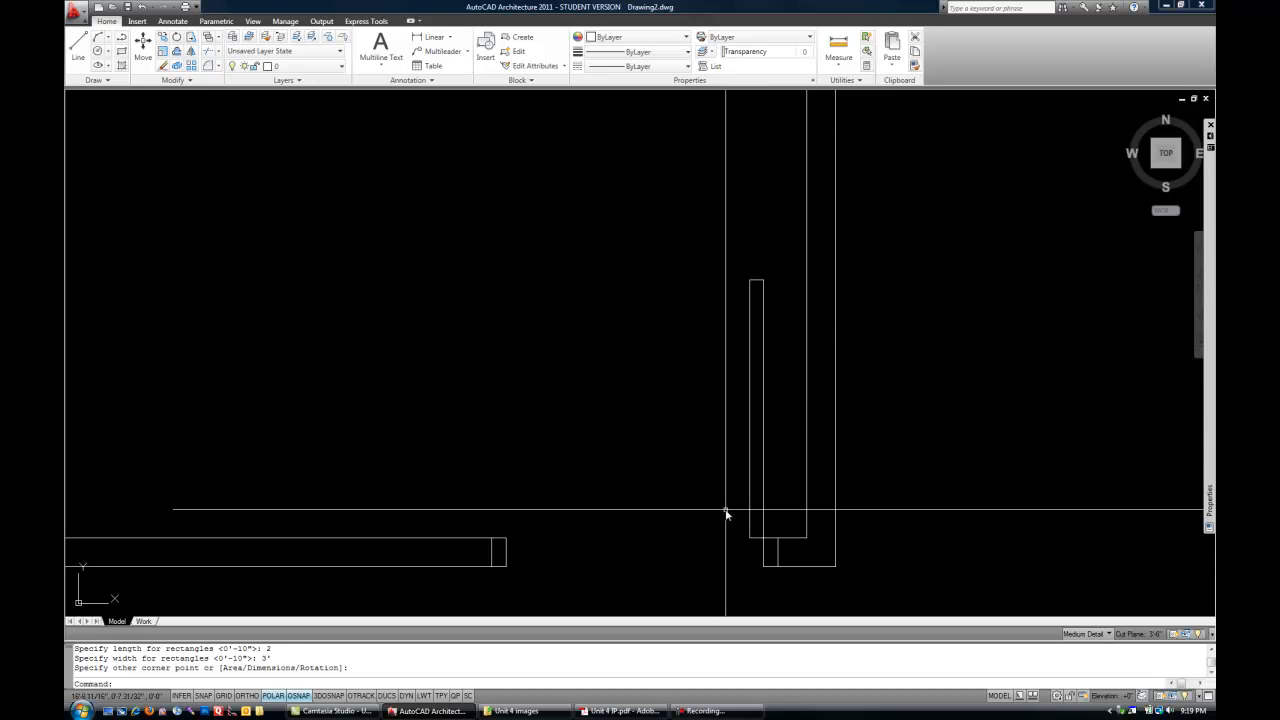
scroll(690, 507, down, 5)
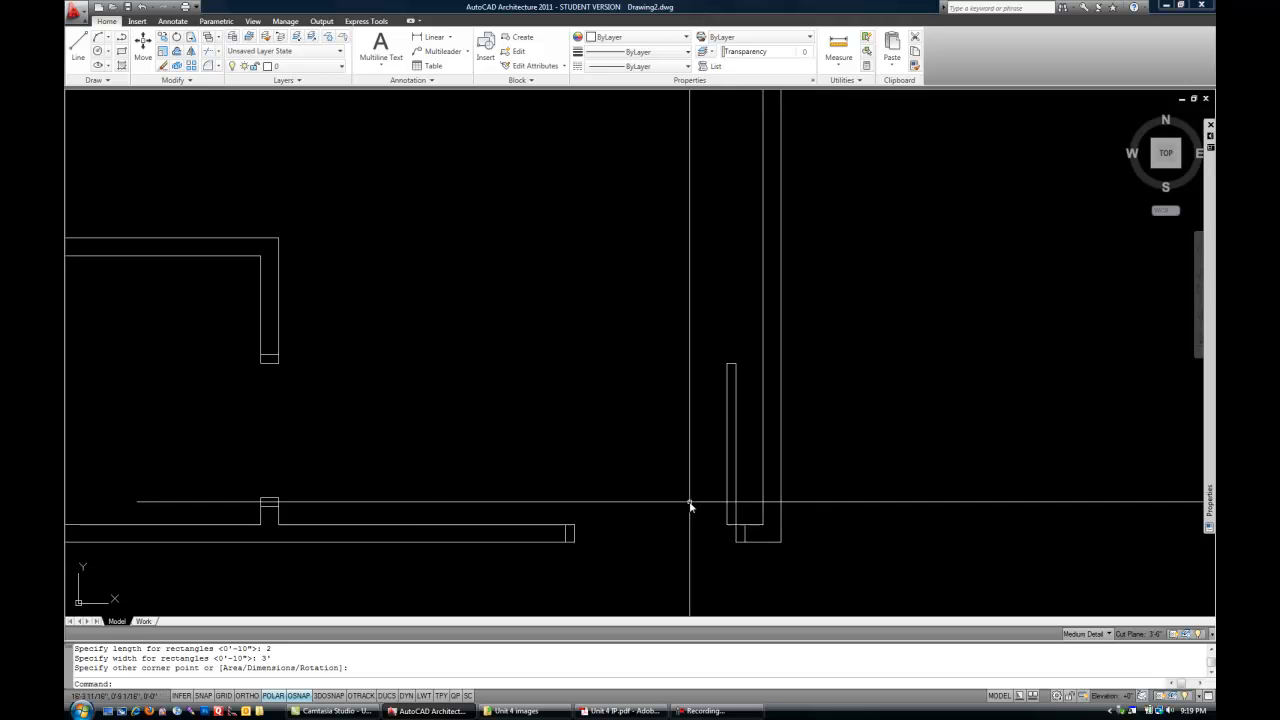
scroll(500, 488, up, 6)
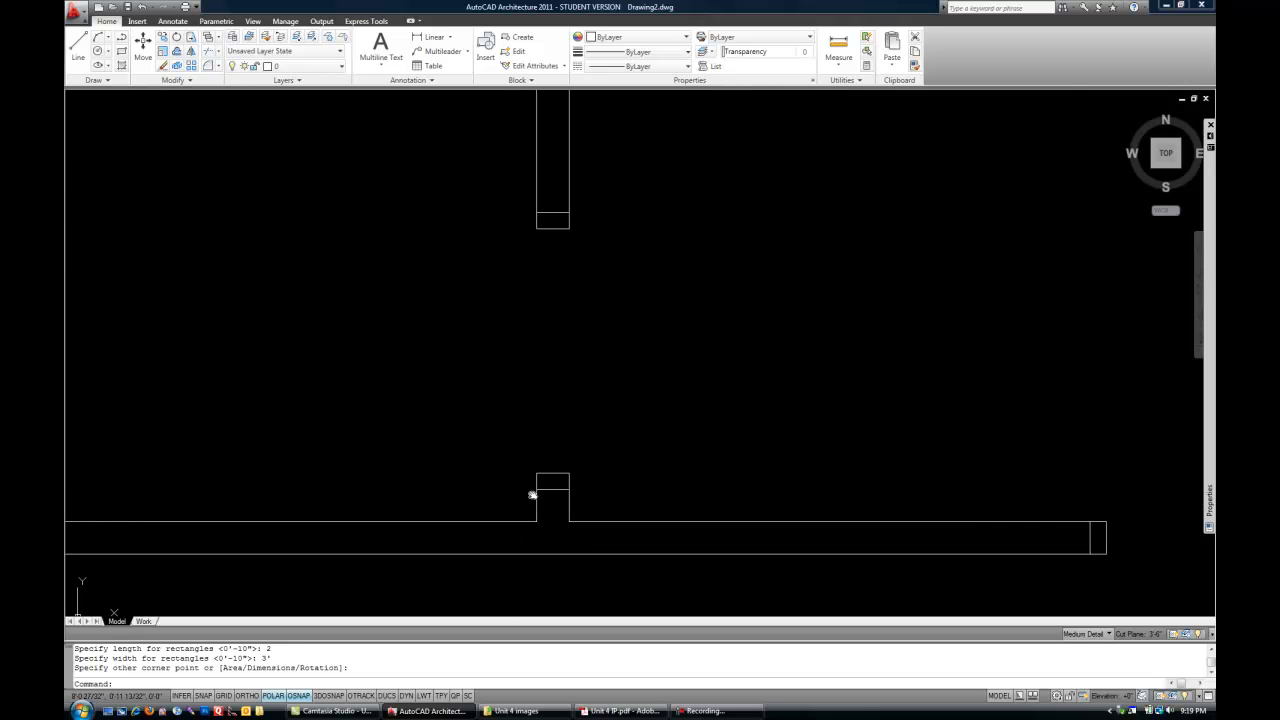
click(614, 708)
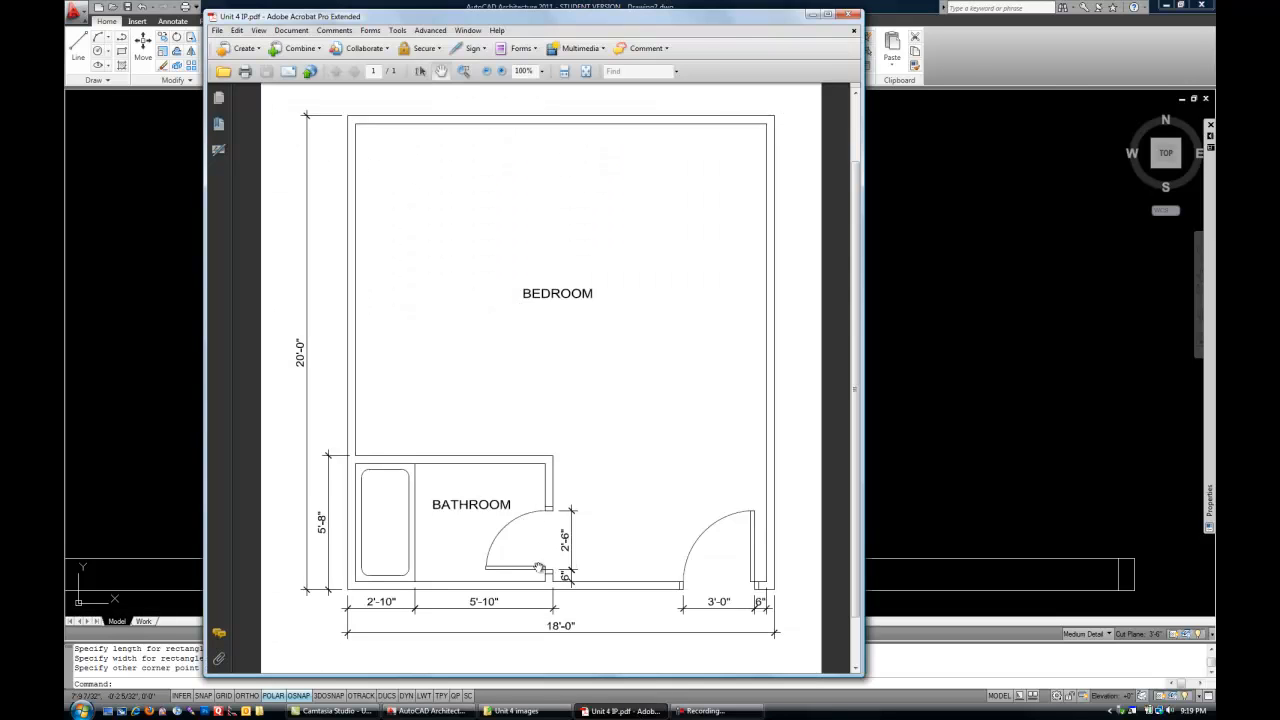
click(965, 70)
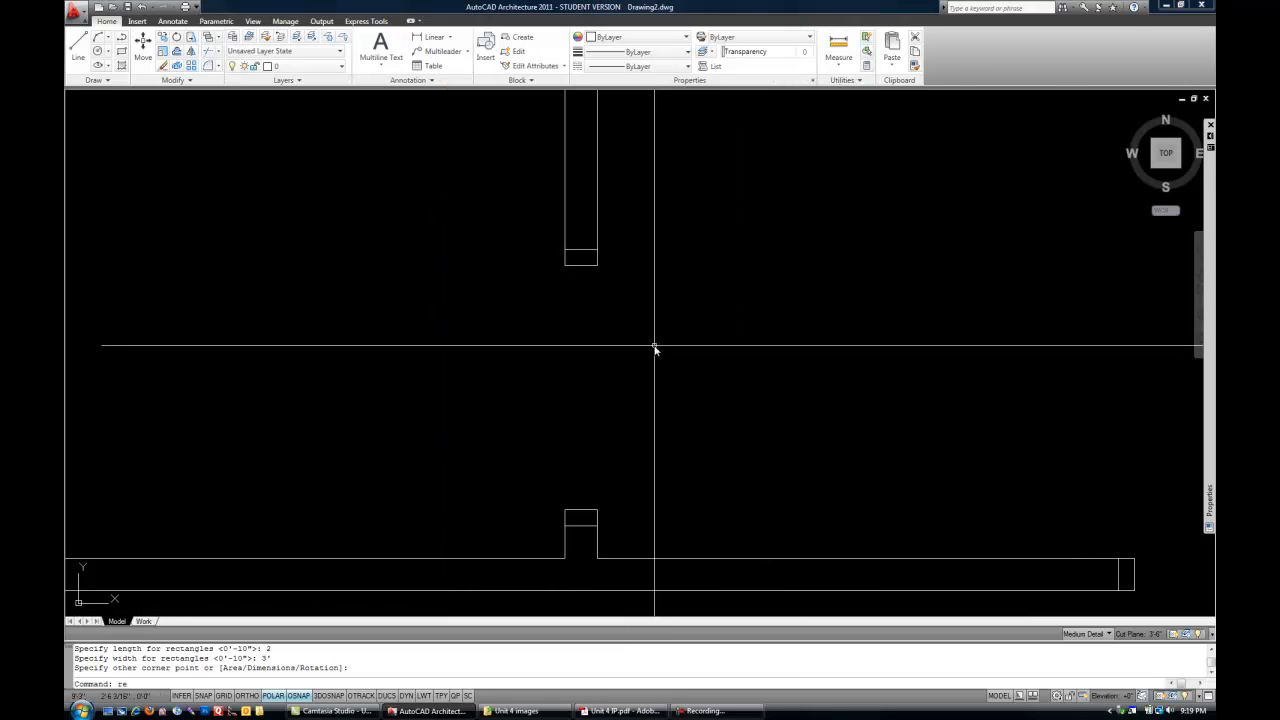
text(rec)
key(Return)
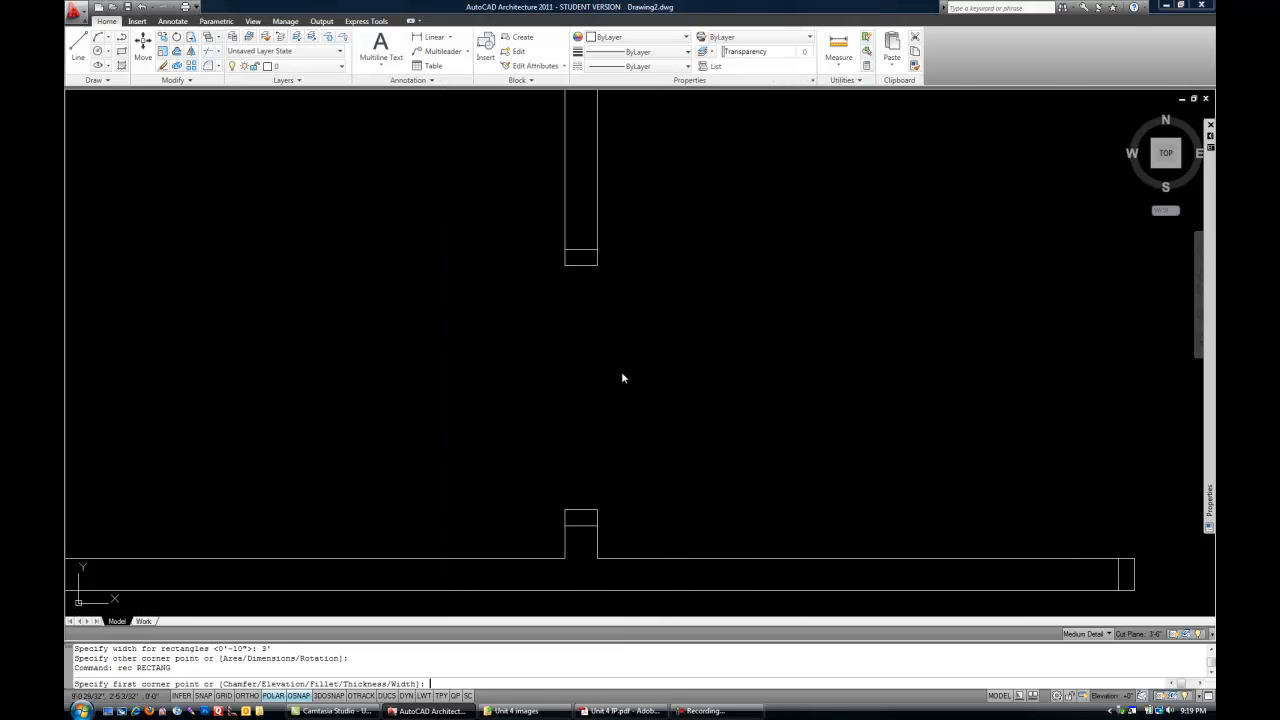
click(565, 510)
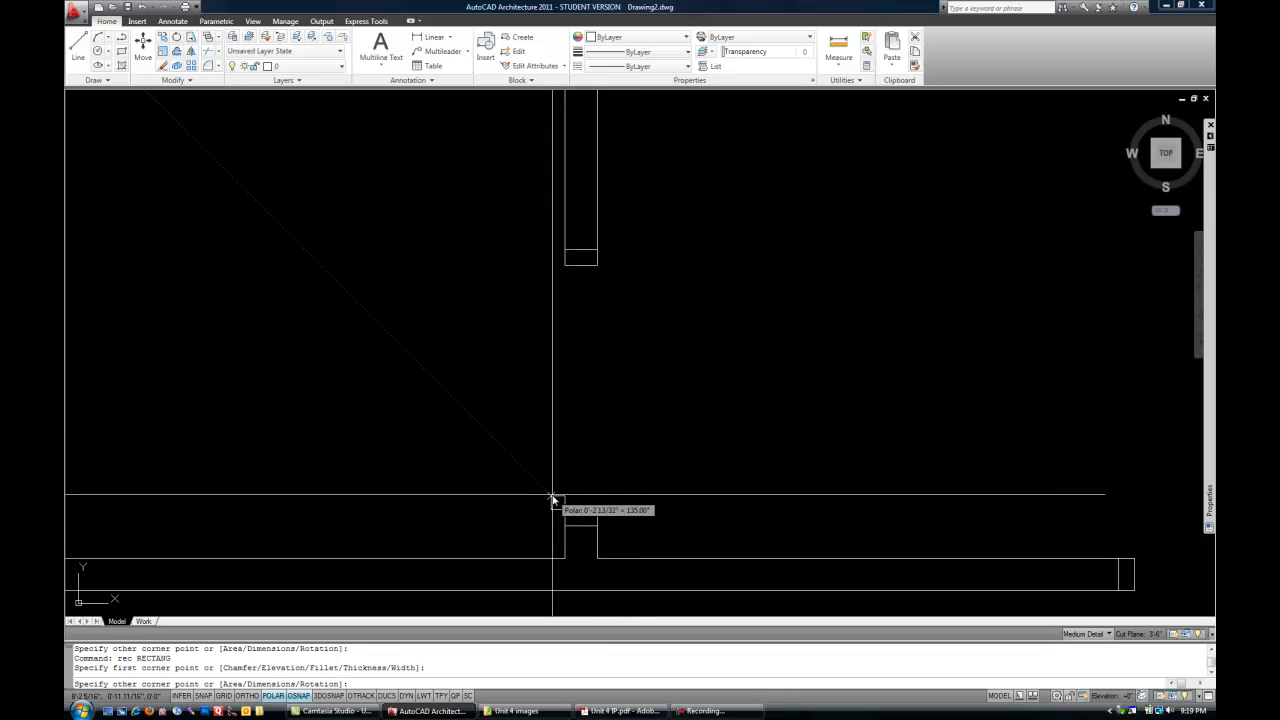
text(d)
key(Return)
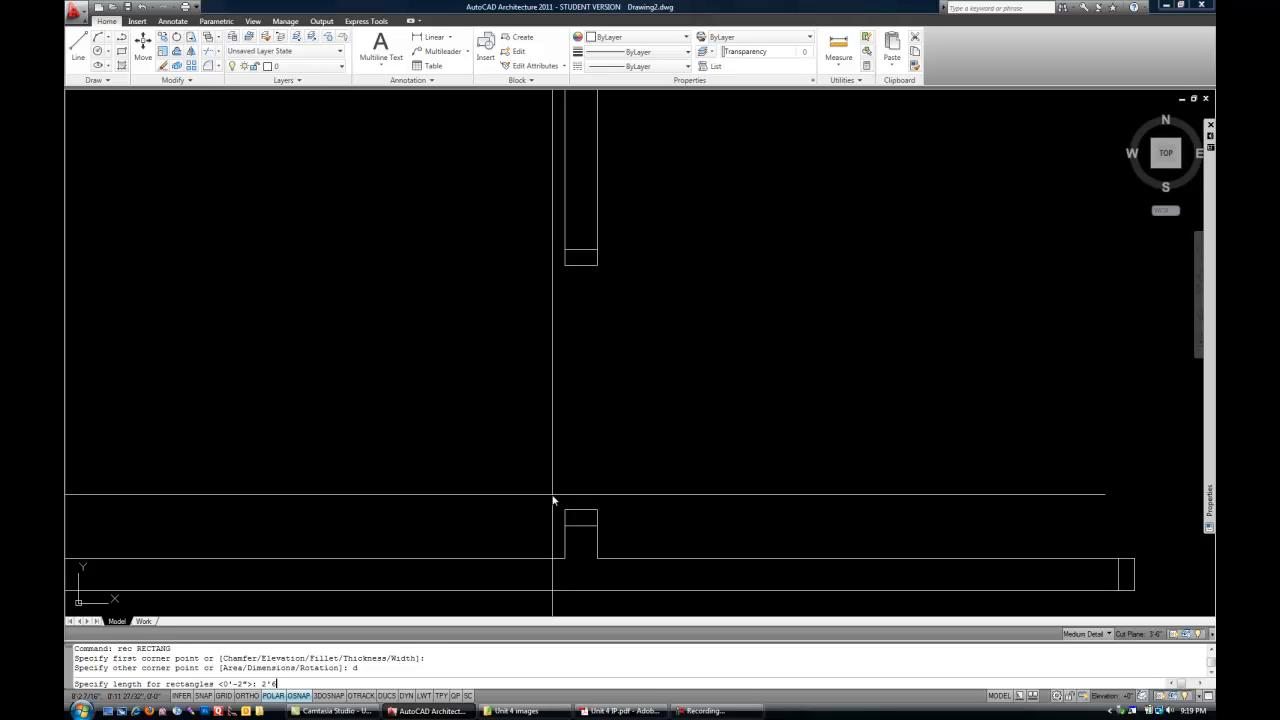
key(Return)
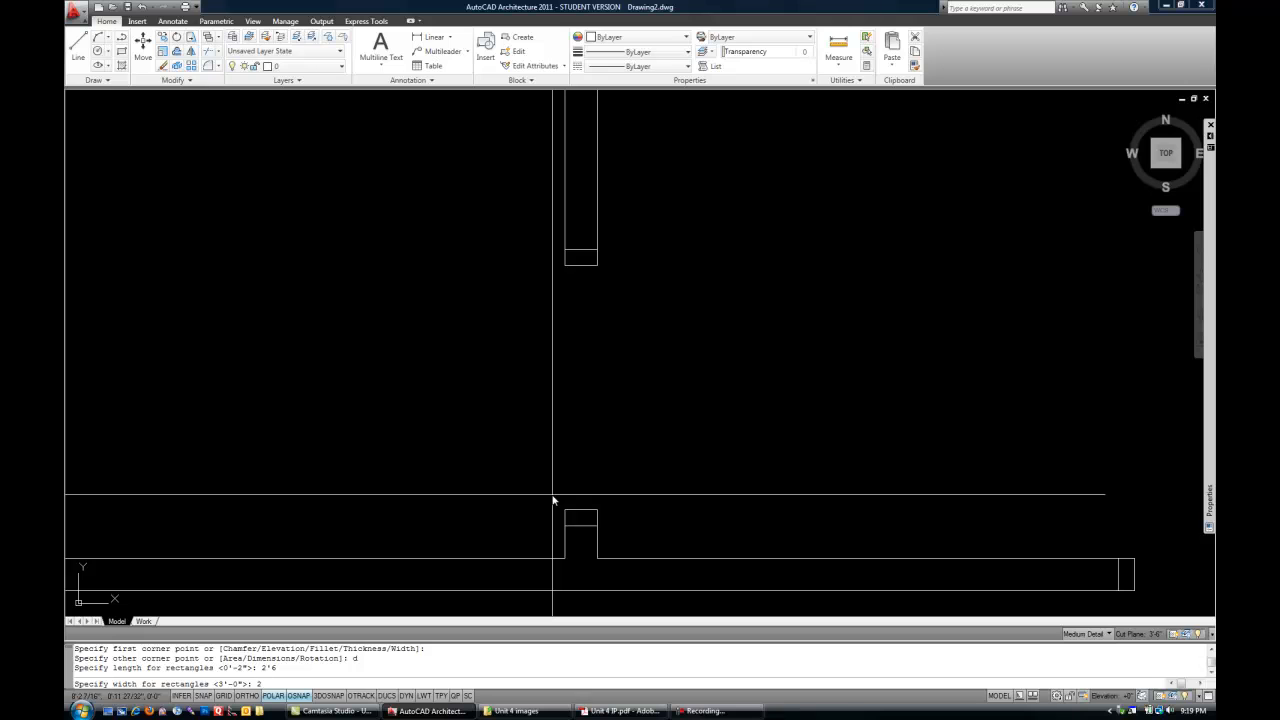
key(Return)
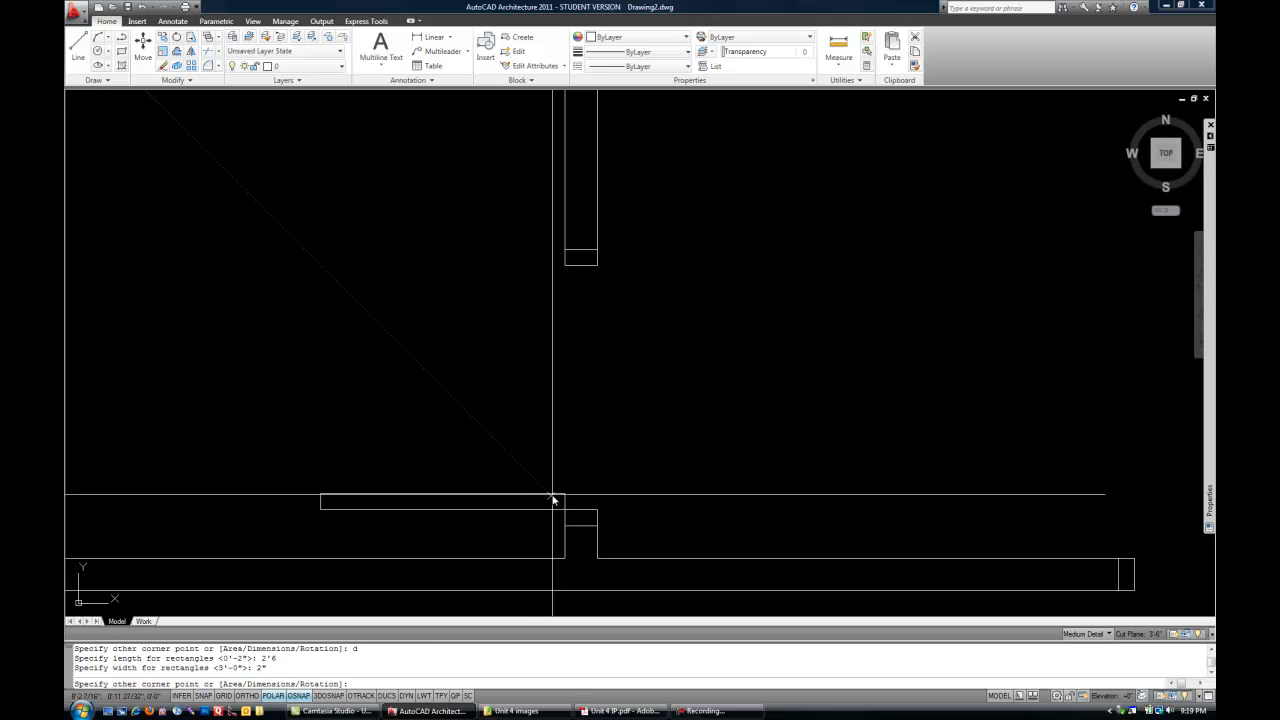
click(461, 443)
Draw the entry door's swing as a center-based arc about the hinge corner, from the leaf's upper-left corner to the opposite jamb's upper corner.
scroll(465, 437, down, 2)
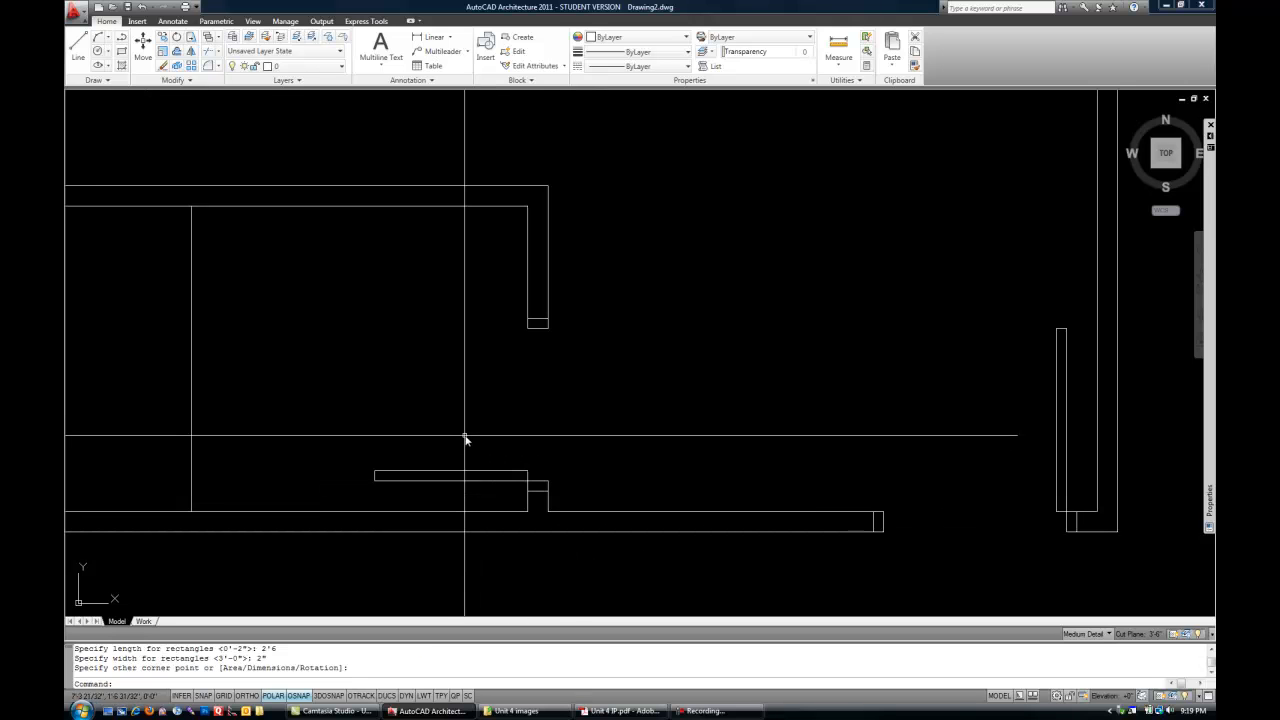
mouse_move(790, 432)
middle_down()
mouse_move(629, 456)
mouse_move(623, 437)
middle_up()
scroll(737, 486, up, 2)
middle_drag(737, 486, 686, 491)
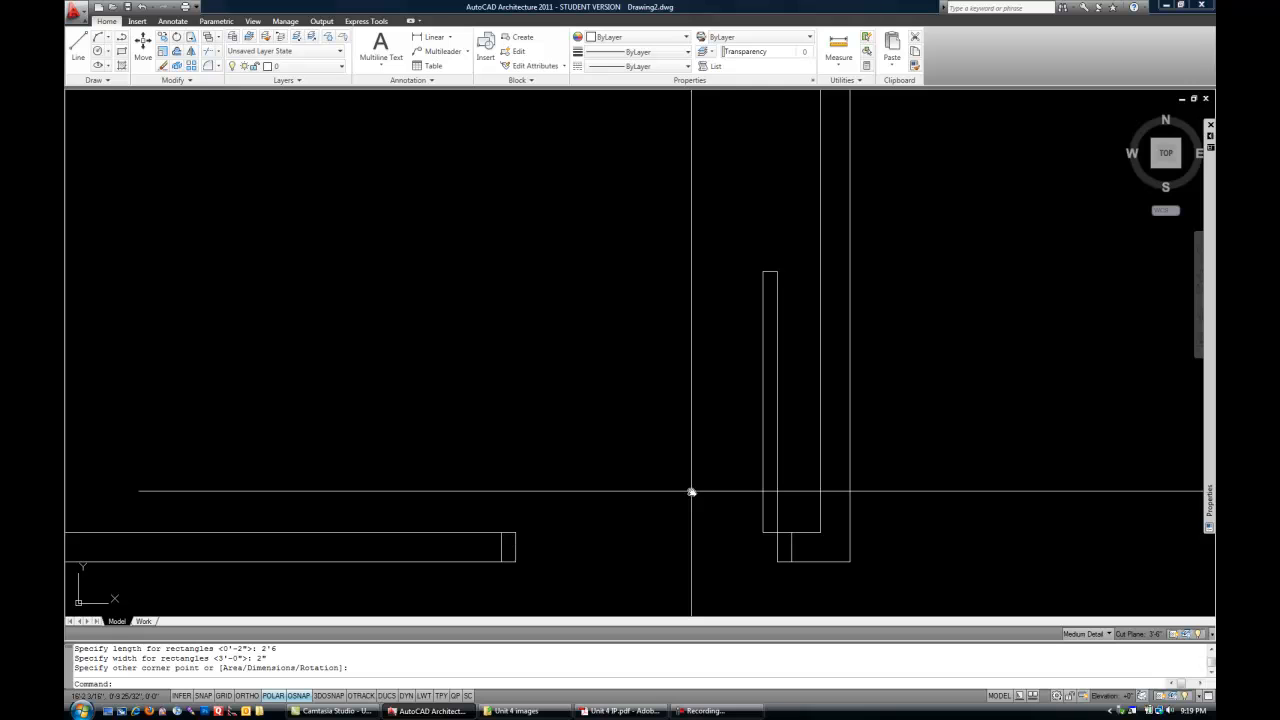
text(a)
key(Return)
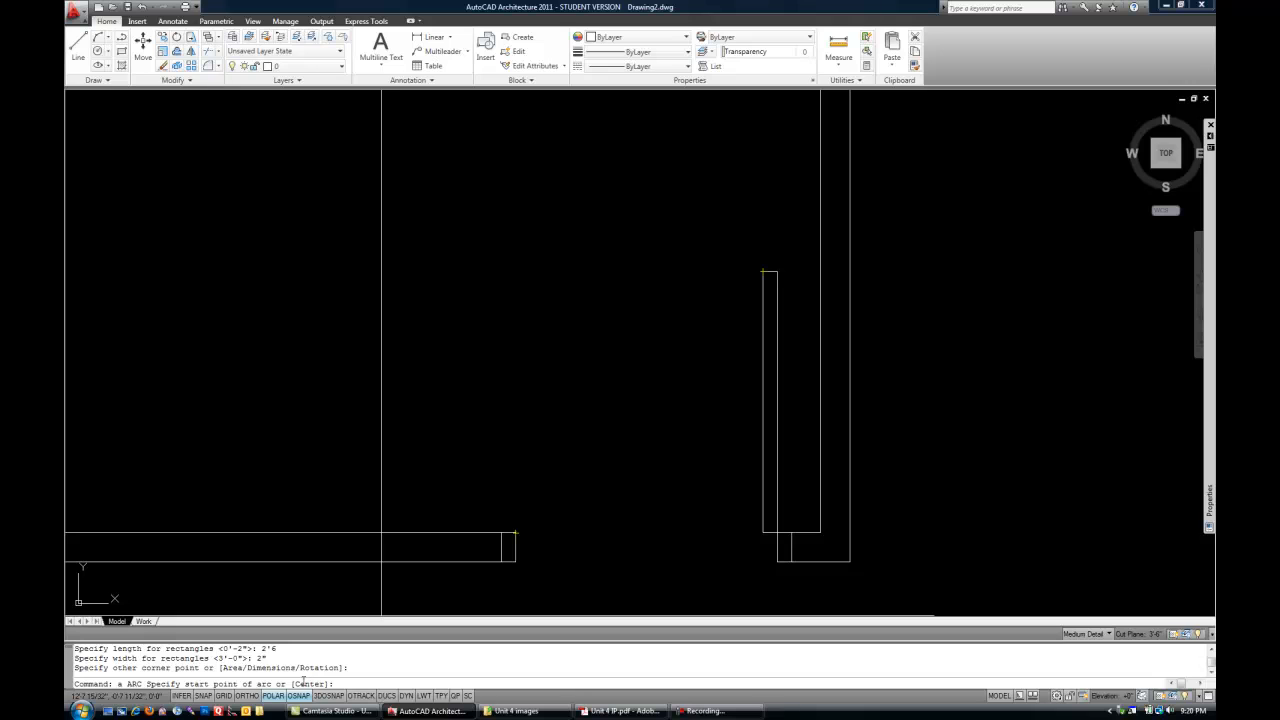
text(c)
key(Return)
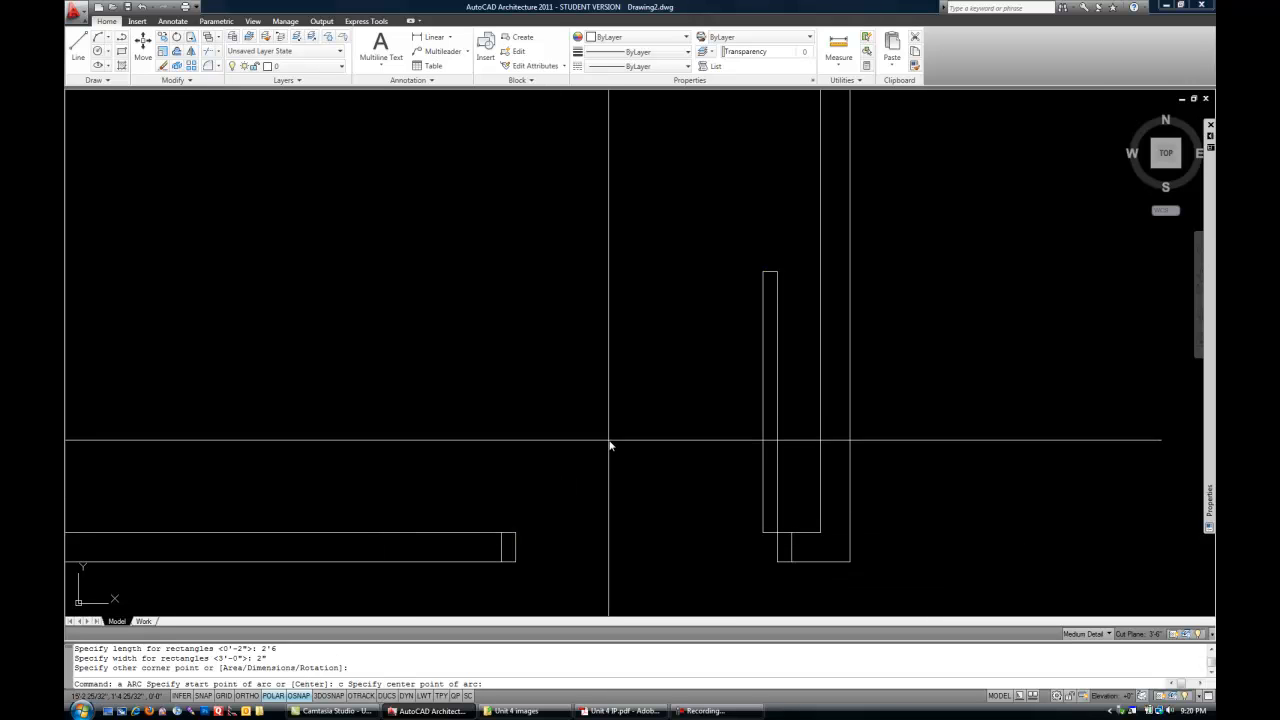
click(778, 535)
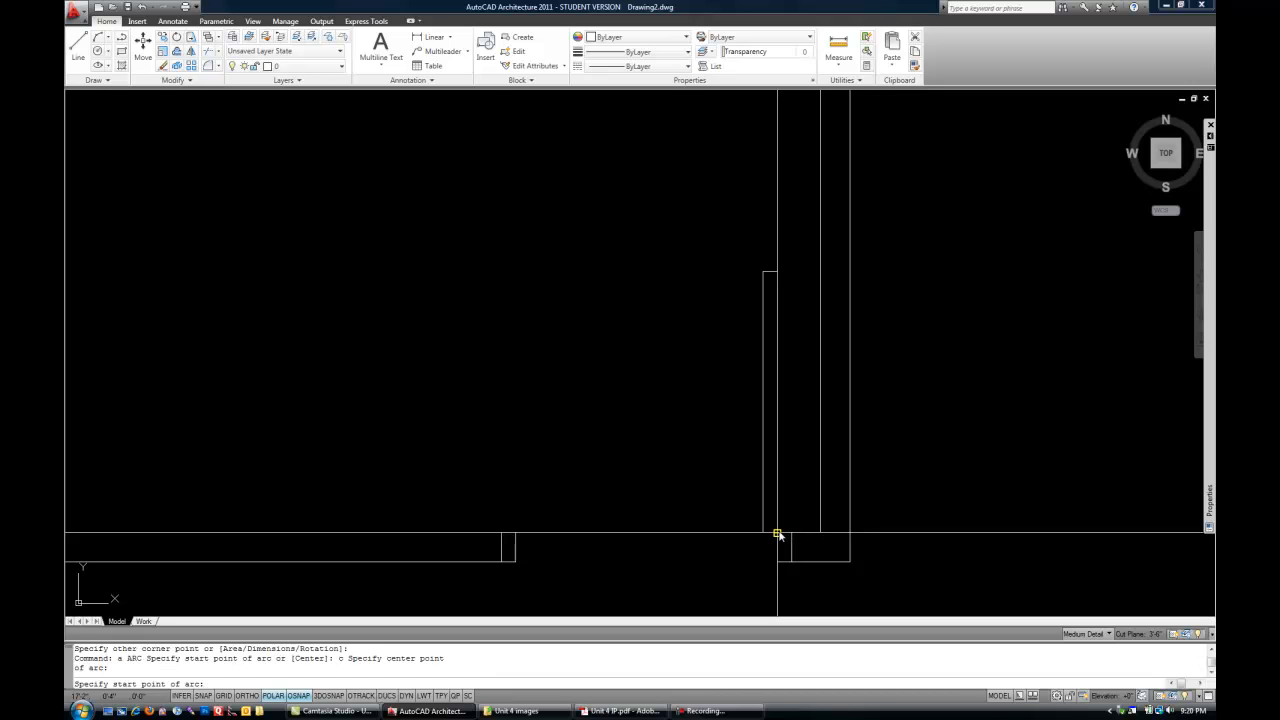
click(763, 272)
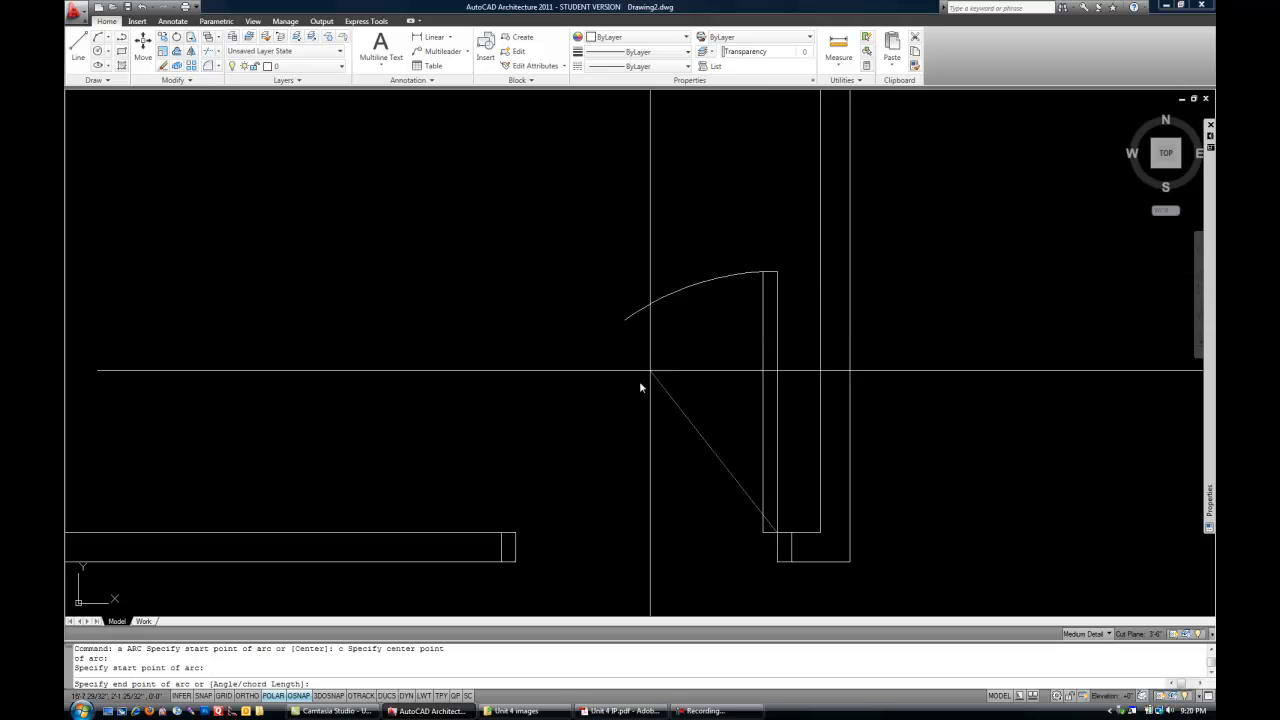
click(515, 535)
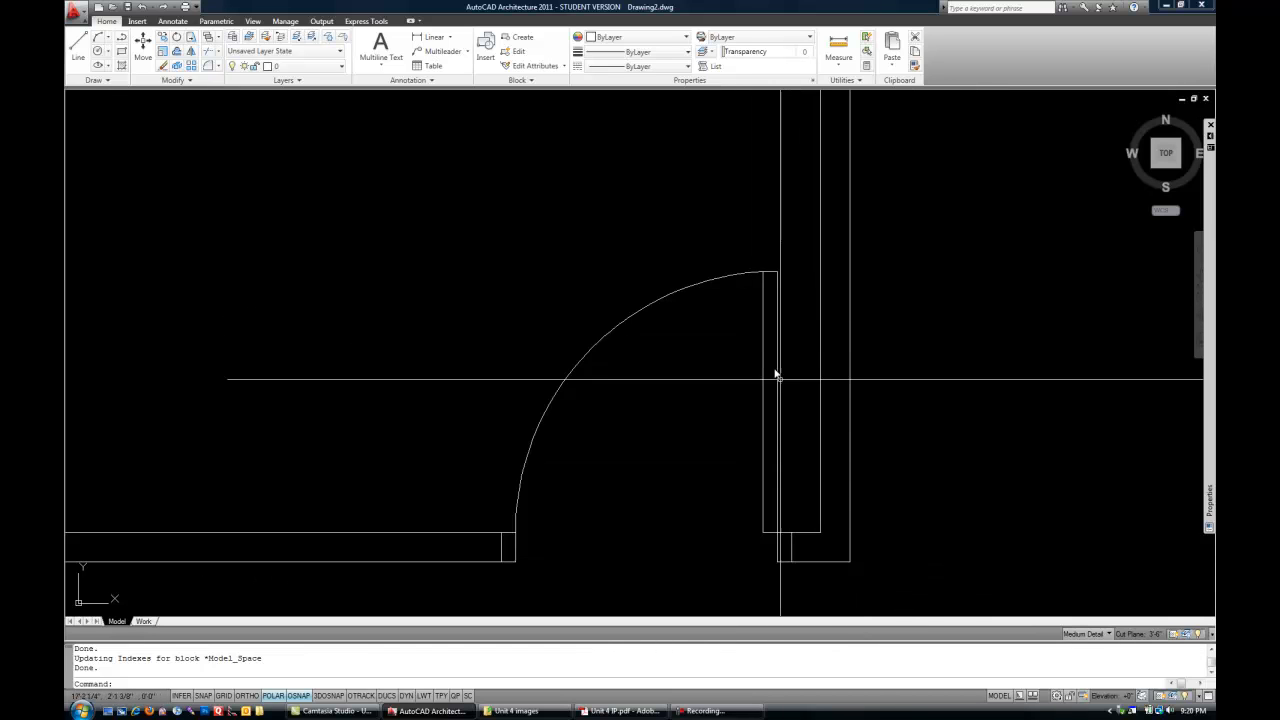
Draw the bathroom door's swing as a center-based arc about the hinge corner, from the upper jamb's lower-left corner to the leaf's upper-left corner.
scroll(646, 500, down, 3)
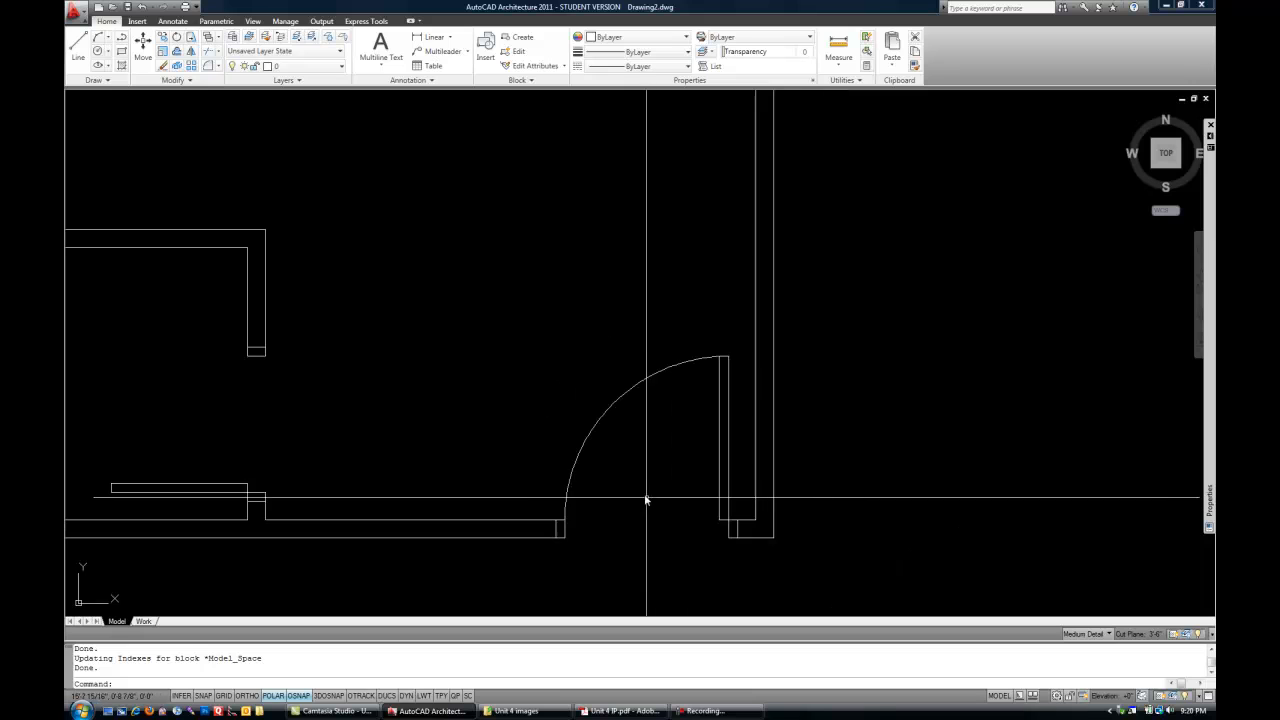
middle_drag(529, 457, 663, 454)
scroll(474, 469, up, 2)
middle_drag(423, 480, 622, 506)
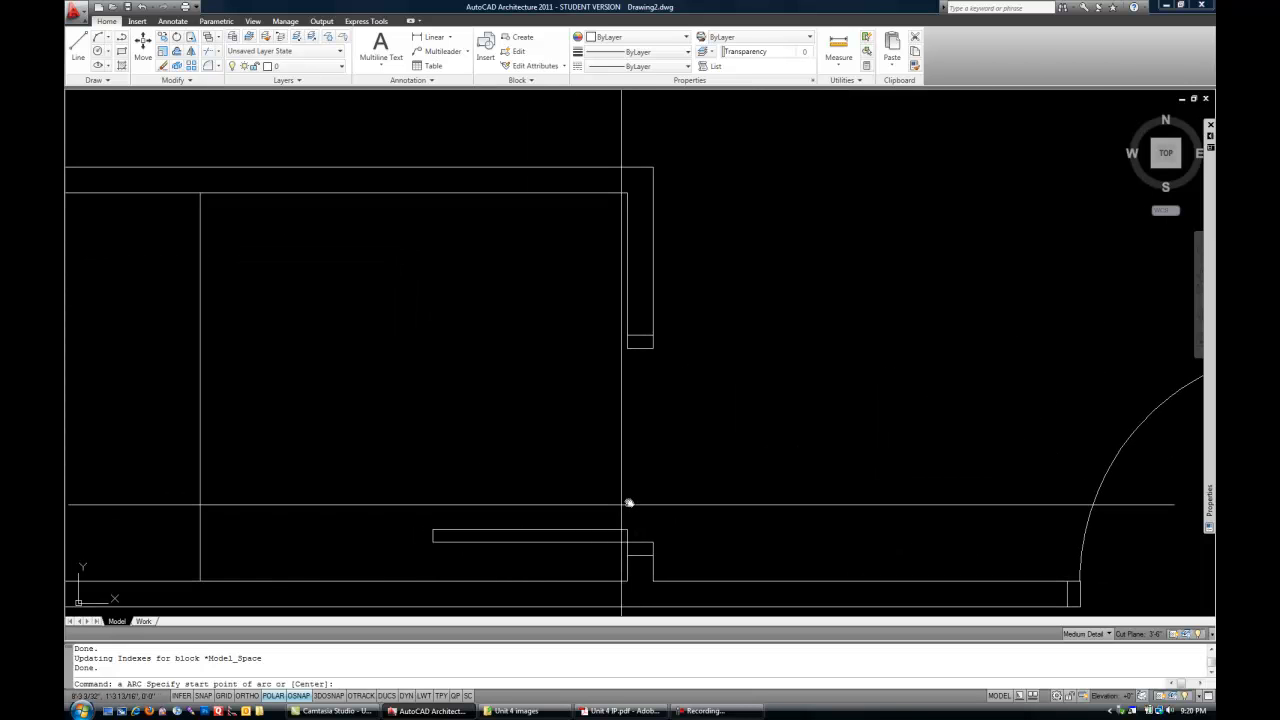
text(c Specify center point of arc:)
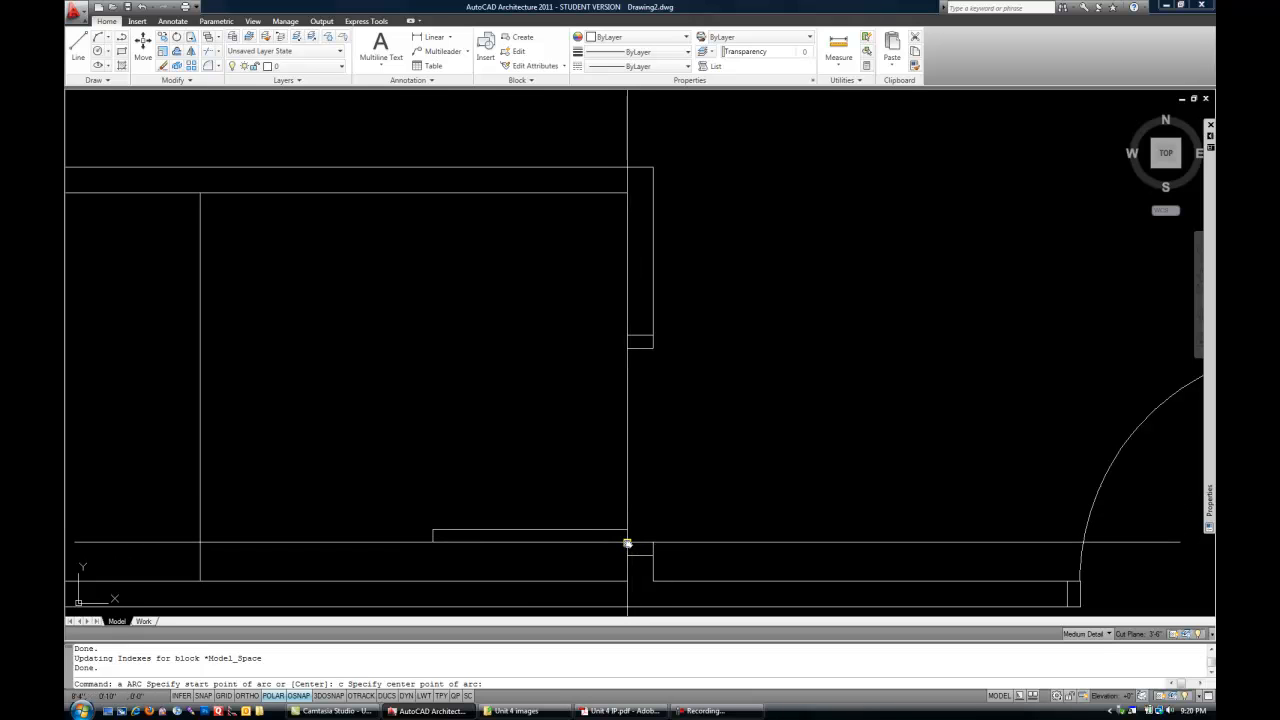
click(627, 543)
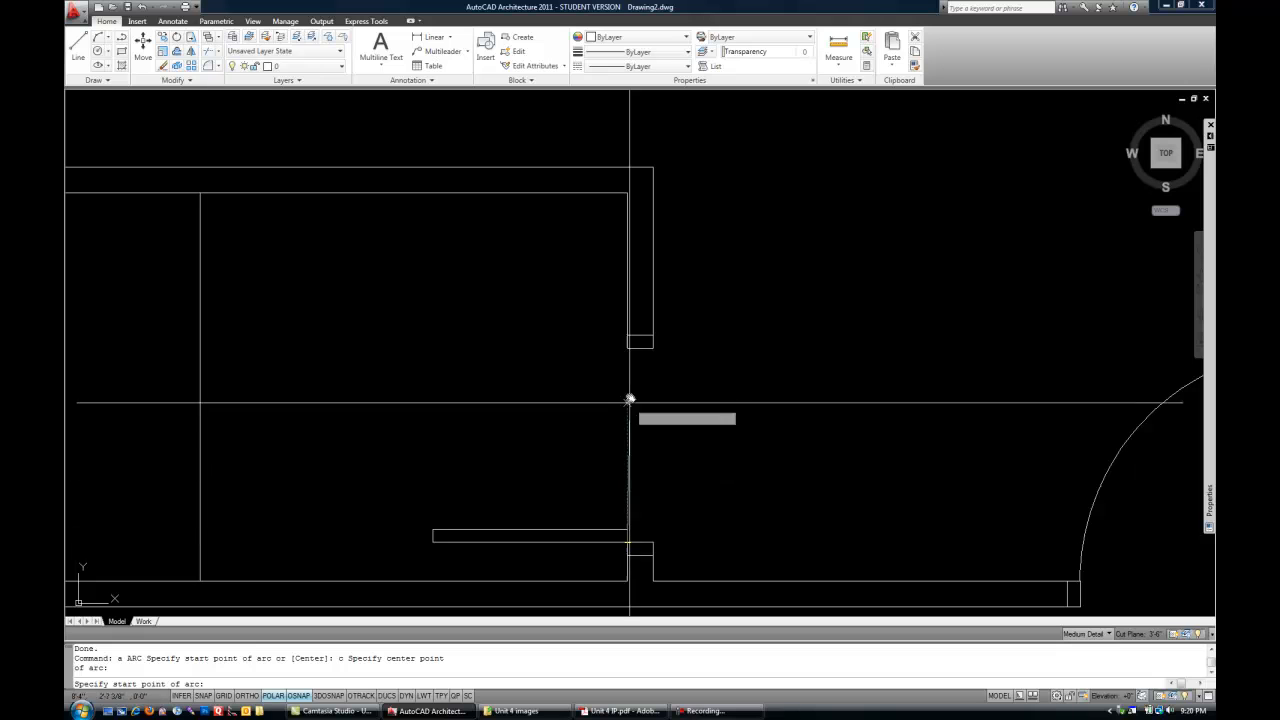
click(627, 348)
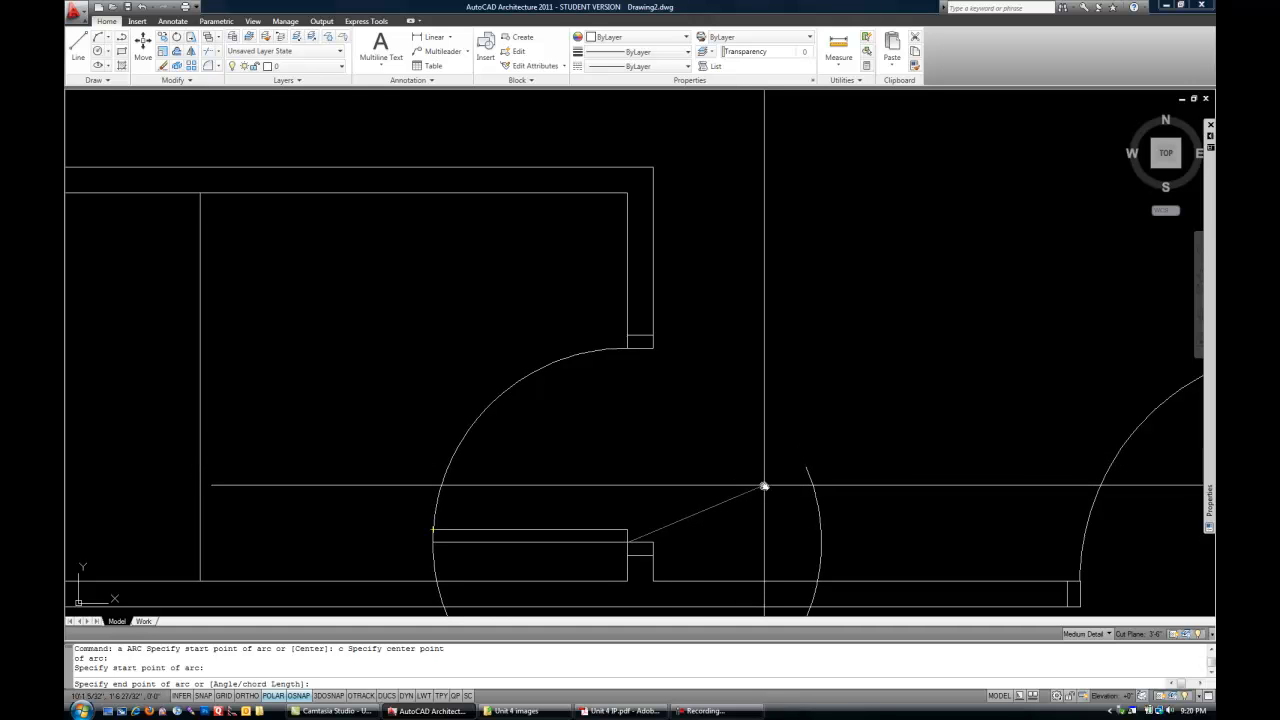
click(433, 529)
middle_drag(591, 491, 564, 472)
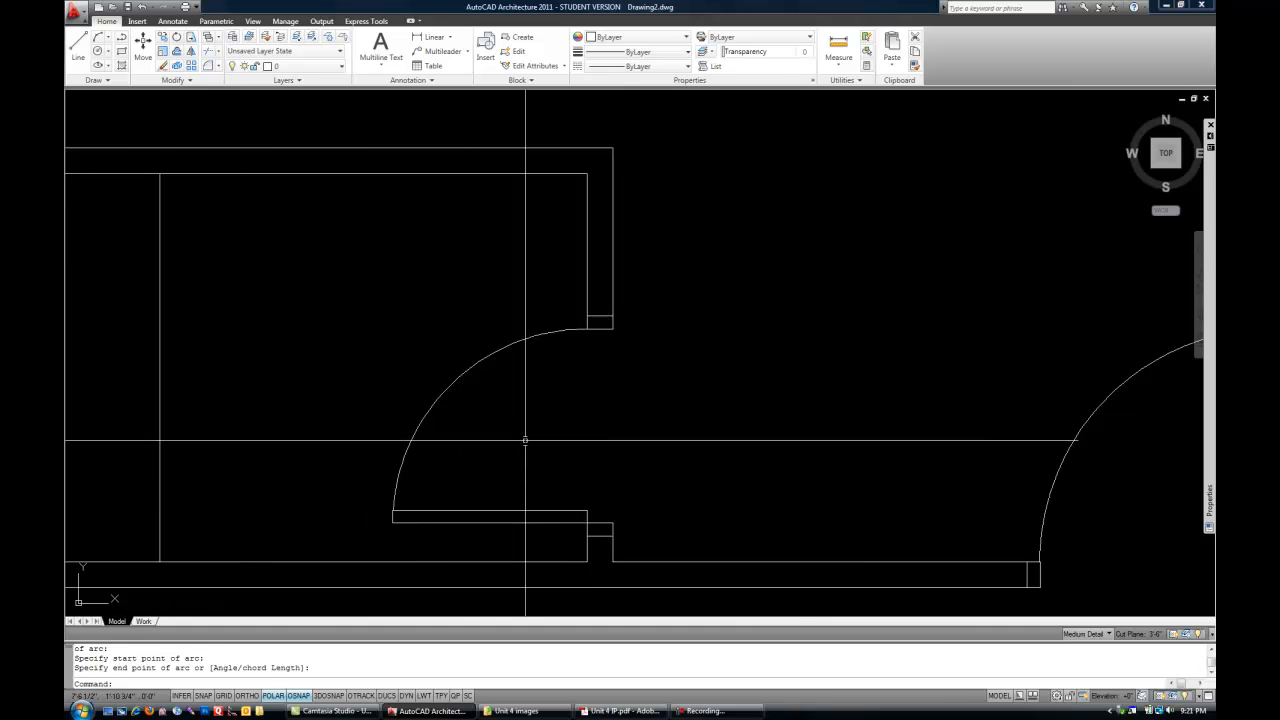
Check the bathtub's rounded outline in the bathroom on the reference PDF and return to the AutoCAD drawing.
scroll(553, 449, down, 2)
middle_drag(546, 449, 614, 506)
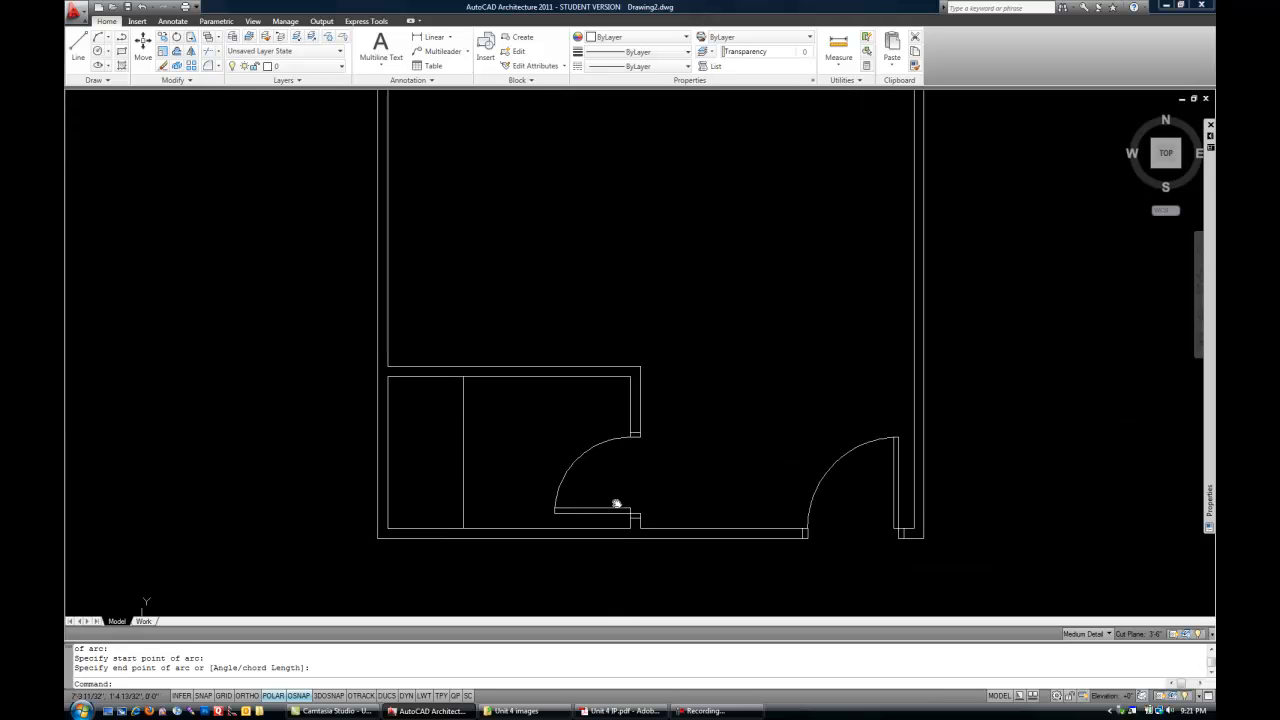
scroll(596, 490, down, 2)
scroll(486, 505, up, 5)
middle_drag(486, 501, 448, 478)
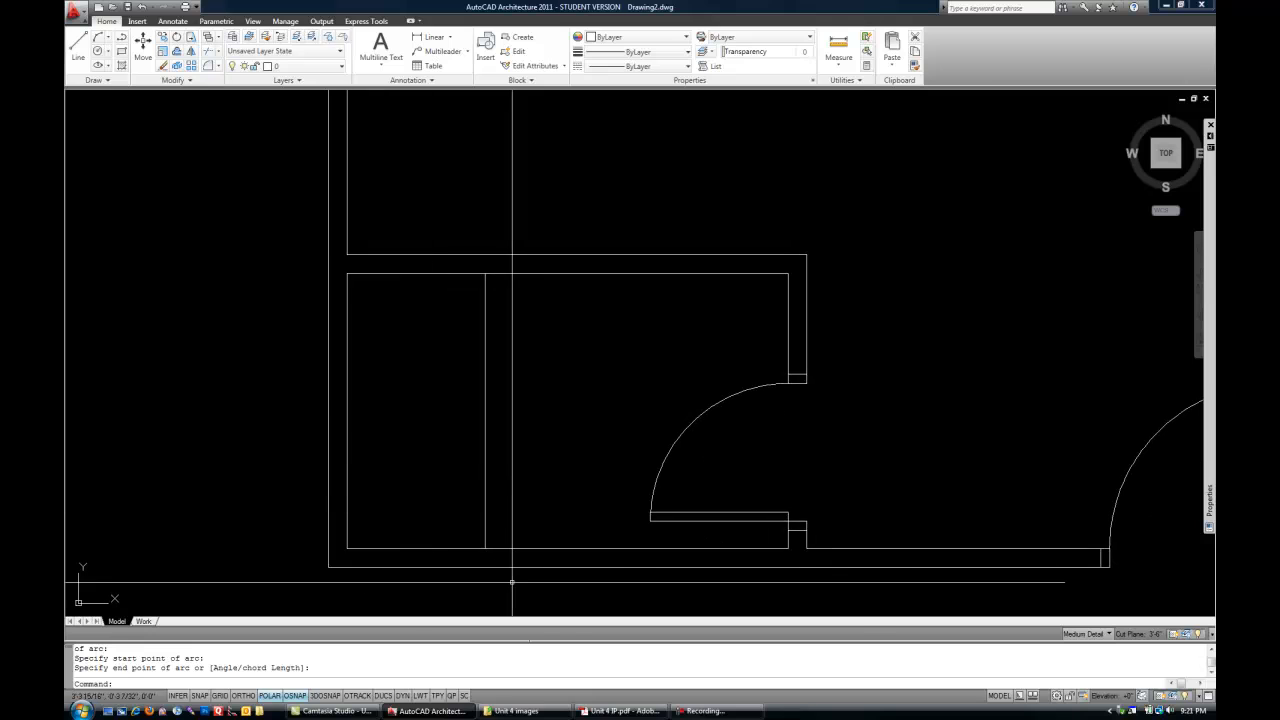
key(alt+Tab)
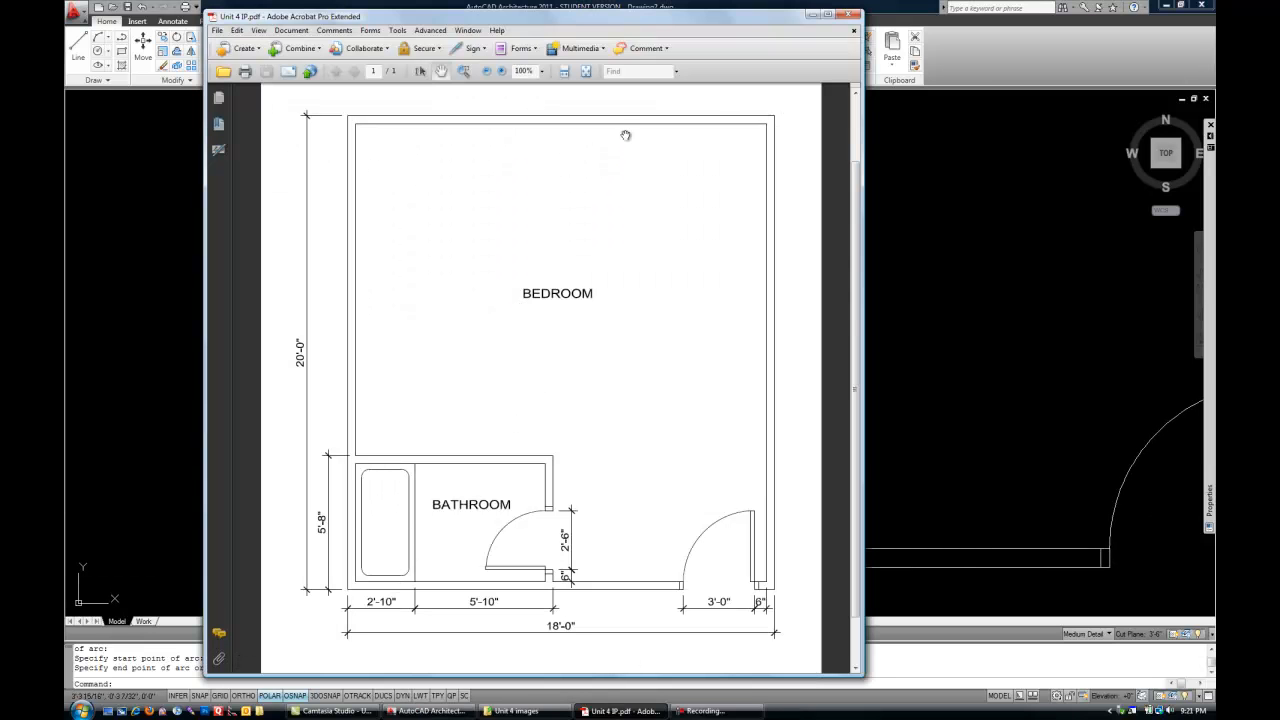
click(965, 49)
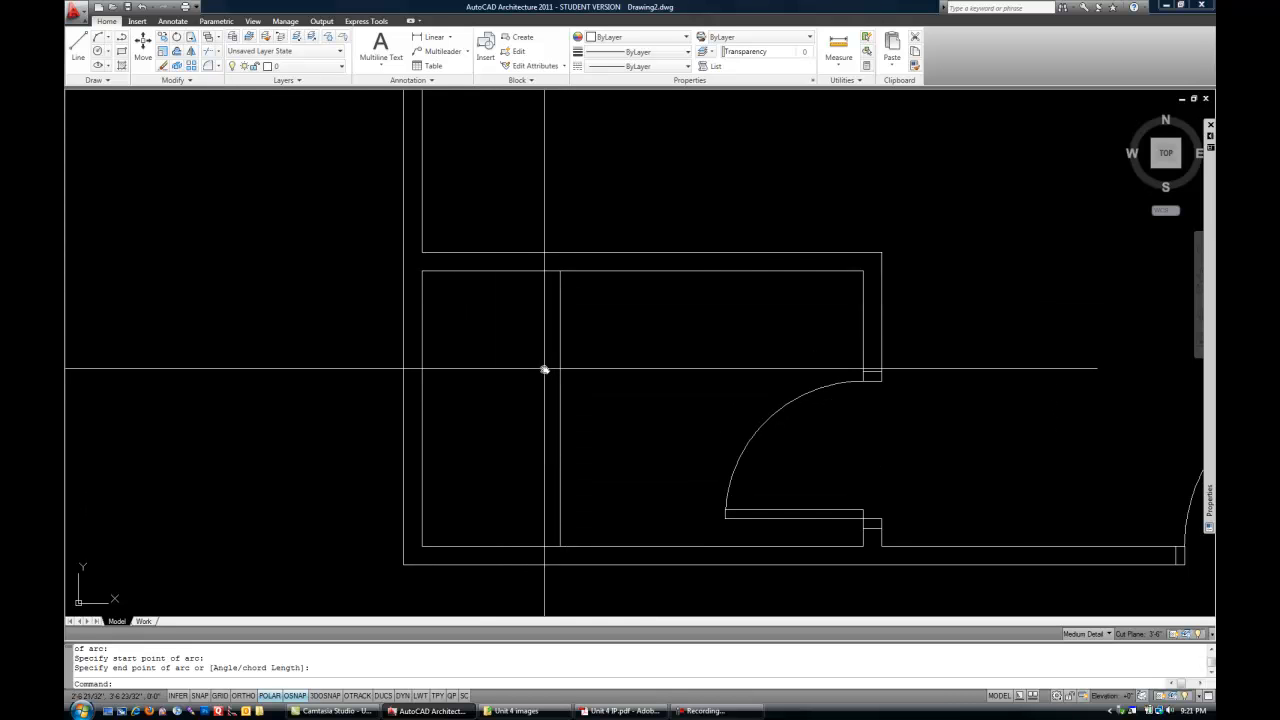
Offset the four lines enclosing the tub area at the bathroom's left end 3" inward to lay out the tub basin.
text(o)
key(Return)
text(3)
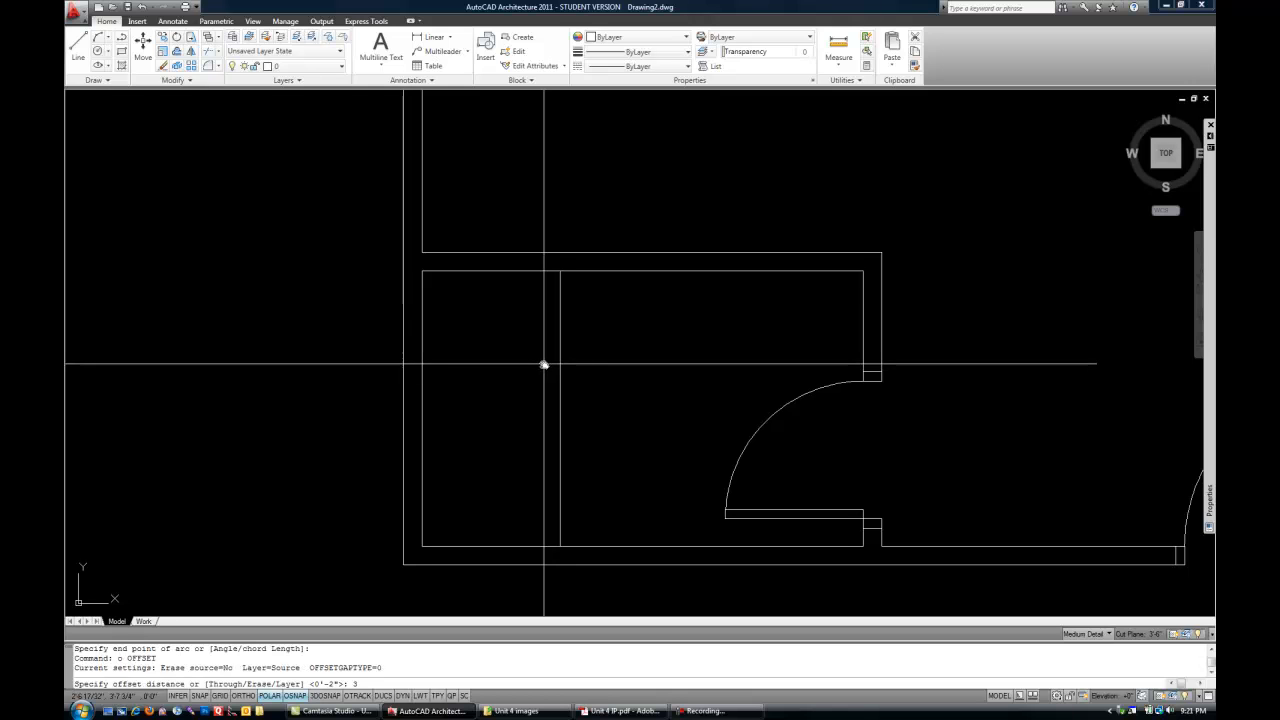
key(Return)
click(521, 269)
click(548, 341)
click(559, 343)
click(502, 352)
click(483, 546)
click(450, 479)
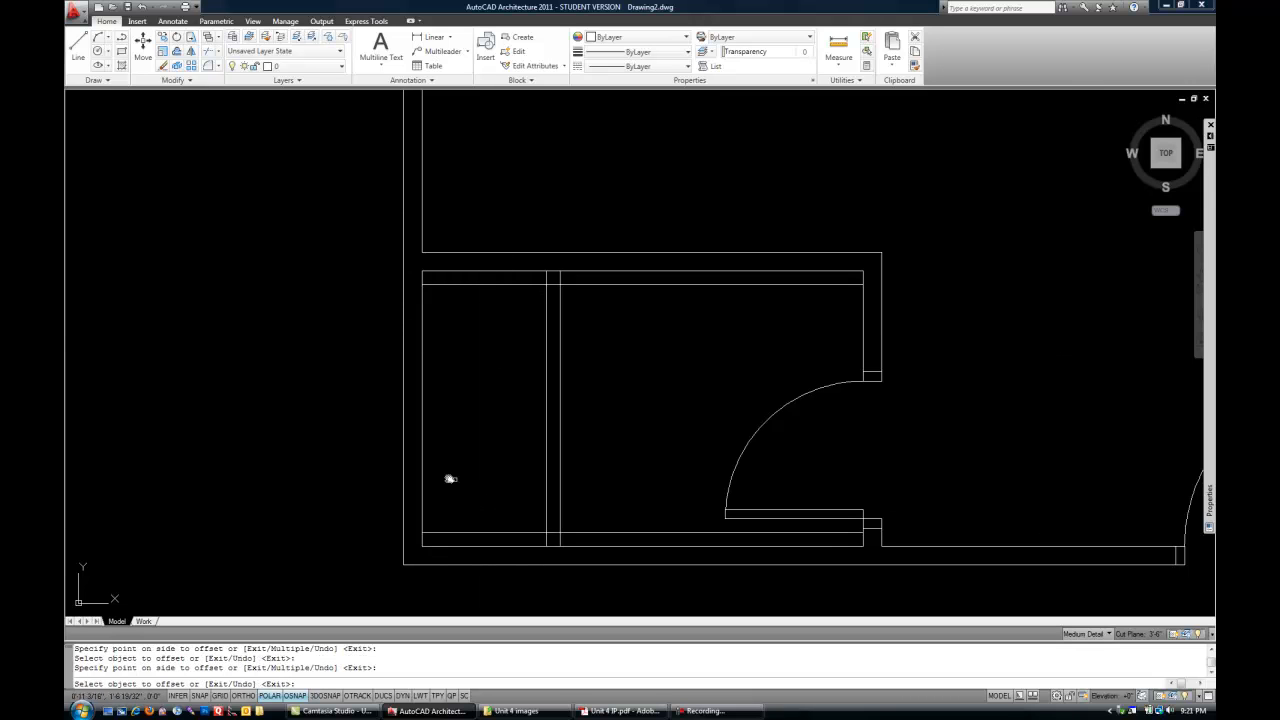
click(423, 478)
click(476, 465)
key(Return)
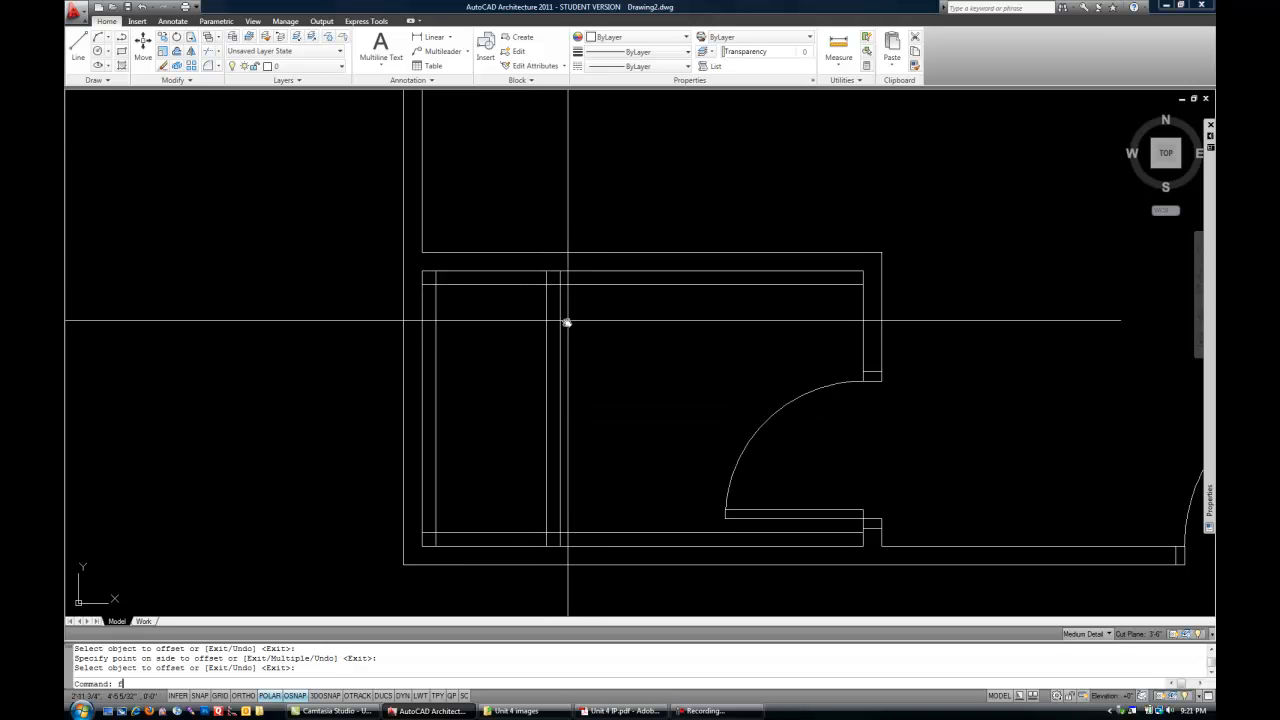
Set the fillet radius to 3" and fillet the upper-right corner of the offset basin lines.
key(Return)
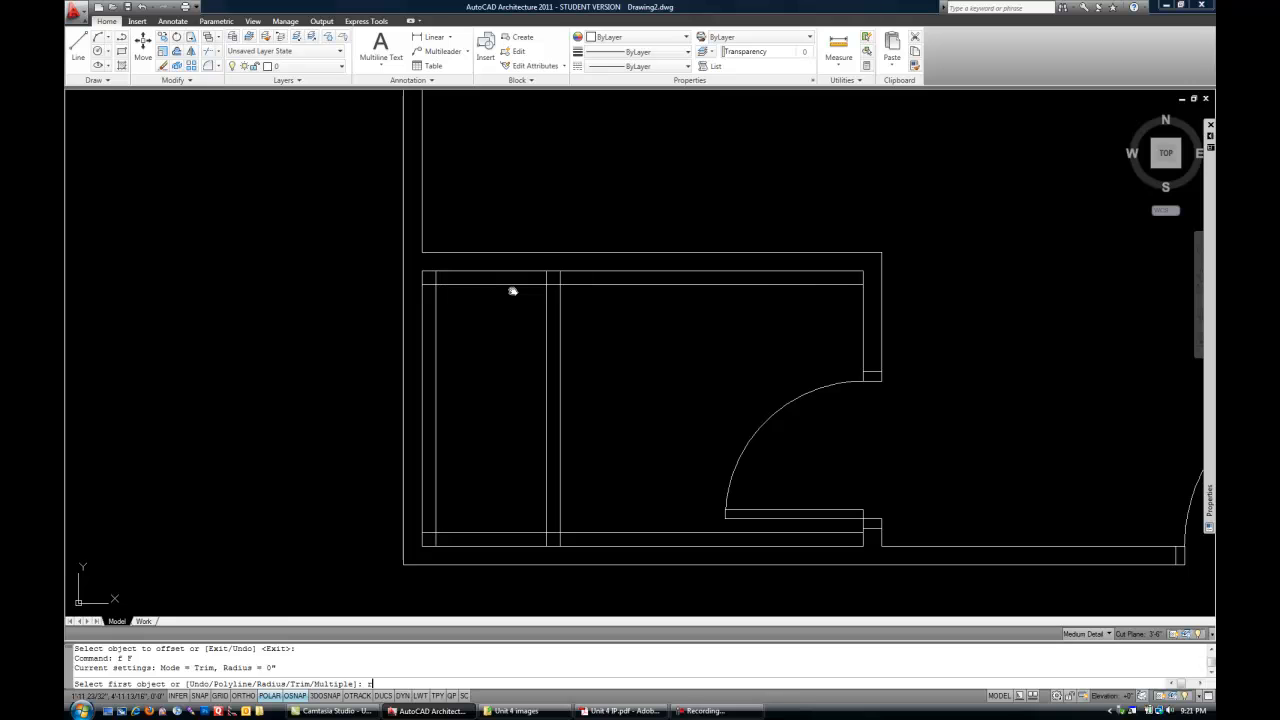
text(r)
key(Return)
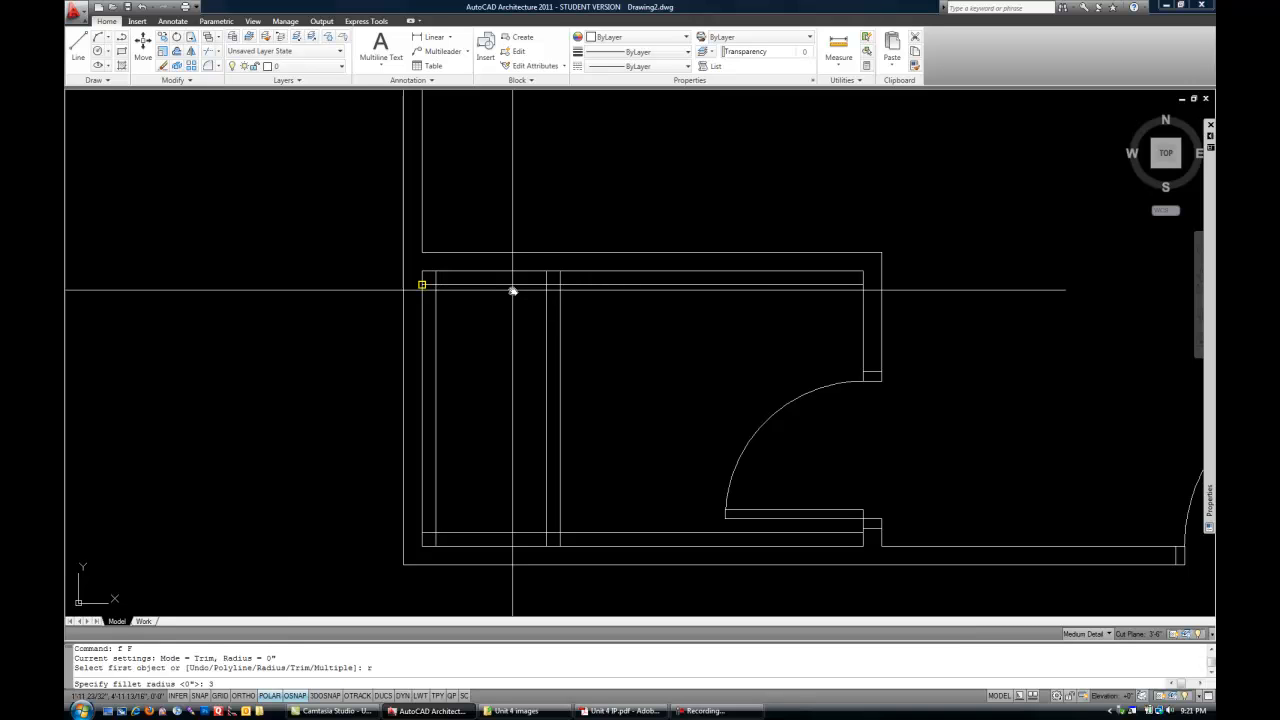
text(3")
key(Return)
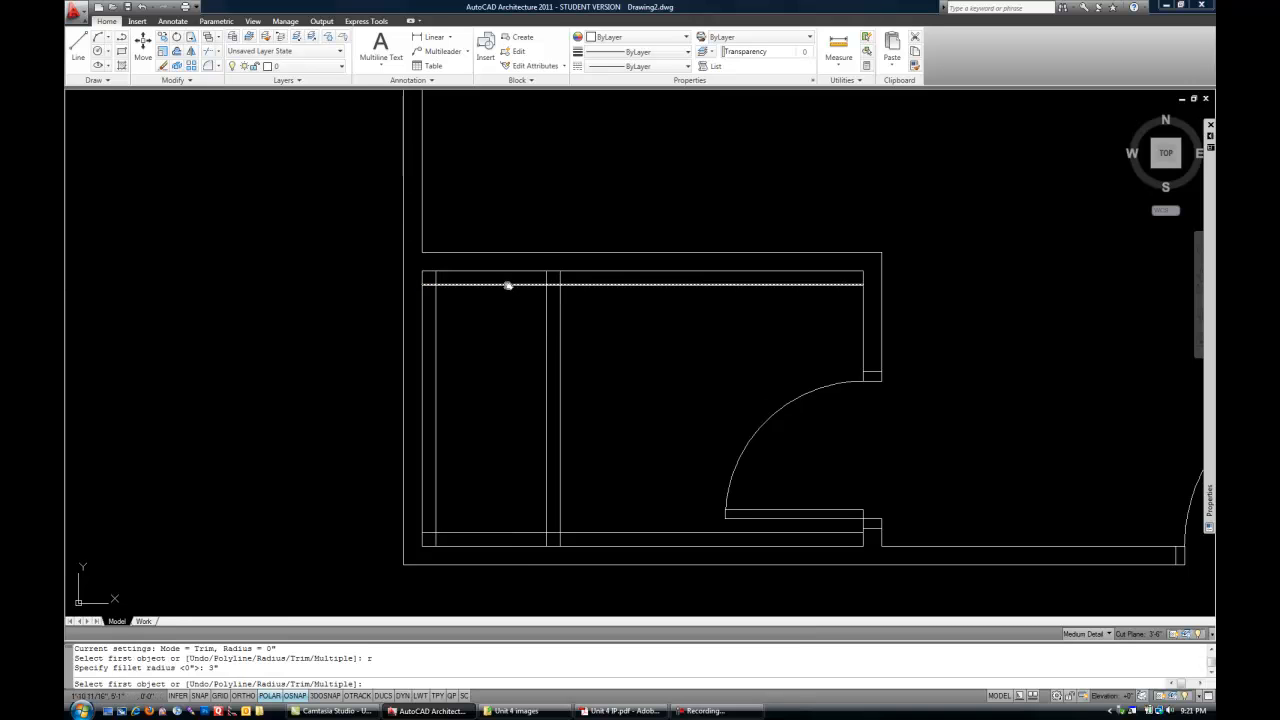
click(537, 283)
click(545, 289)
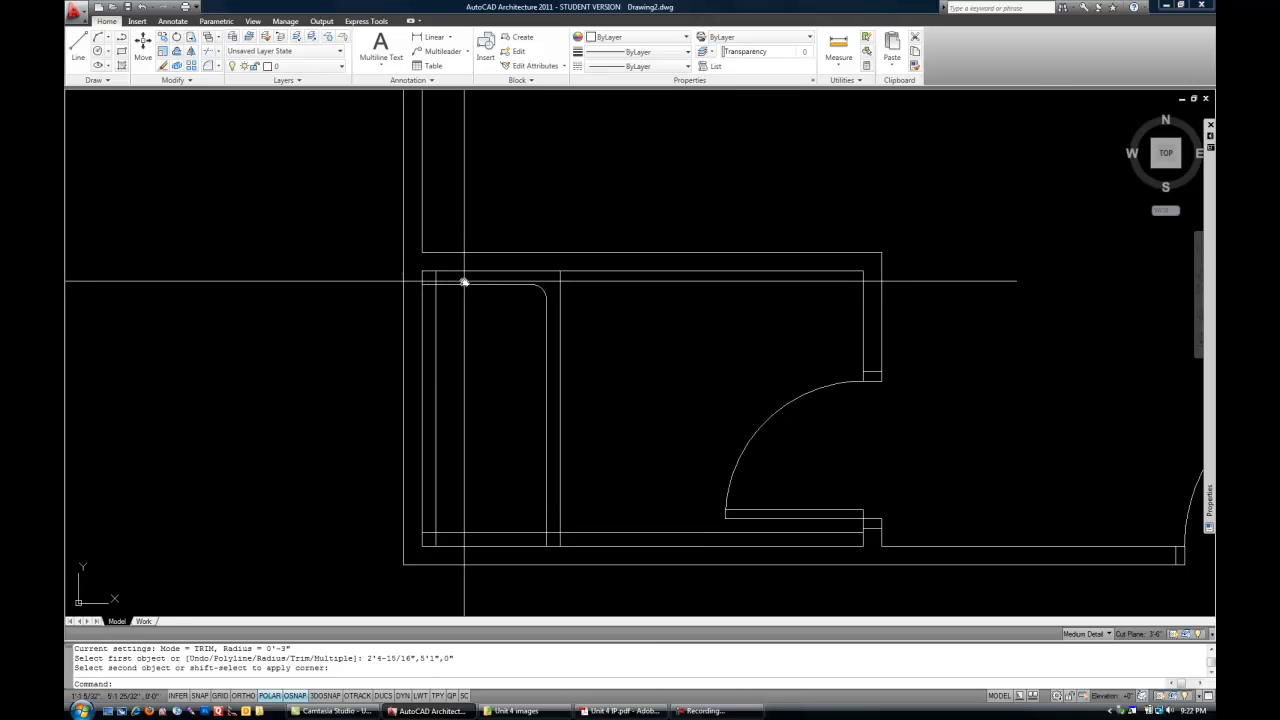
Fillet the basin's upper-left, lower-left and lower-right corners with the same 3" radius.
key(Return)
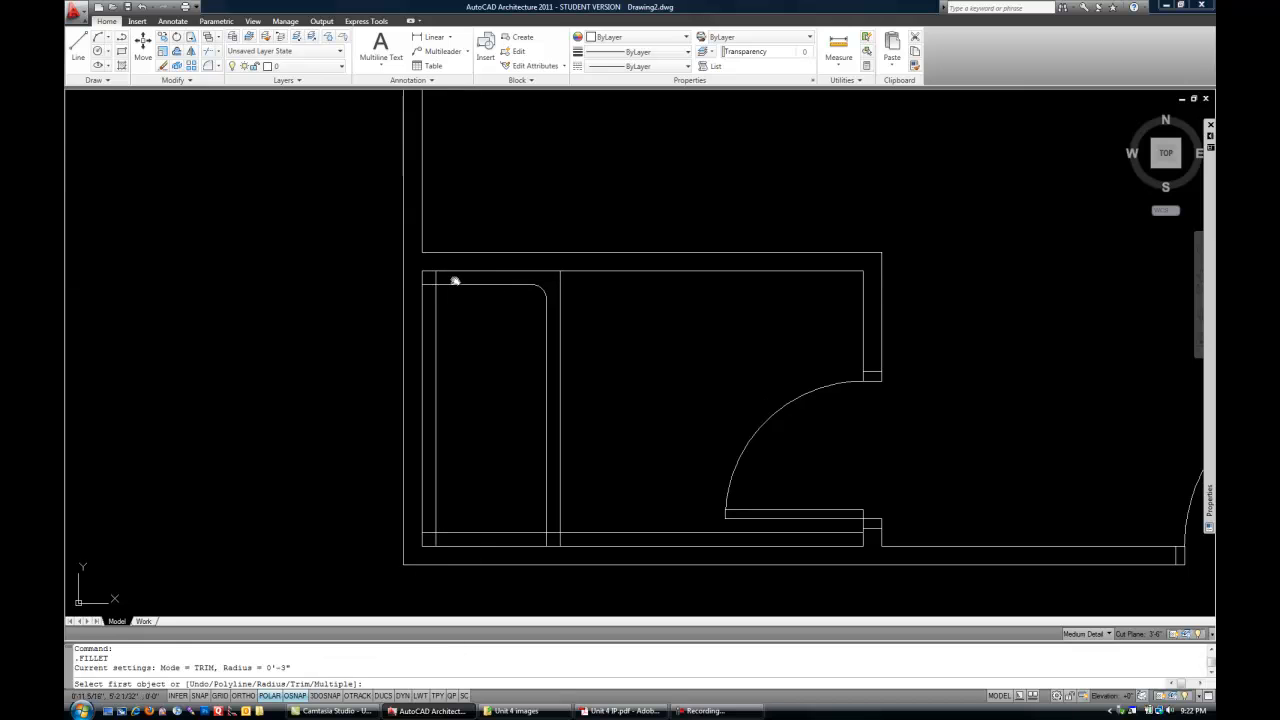
click(443, 286)
click(437, 299)
key(Return)
click(436, 517)
click(515, 531)
key(Return)
click(525, 531)
click(545, 518)
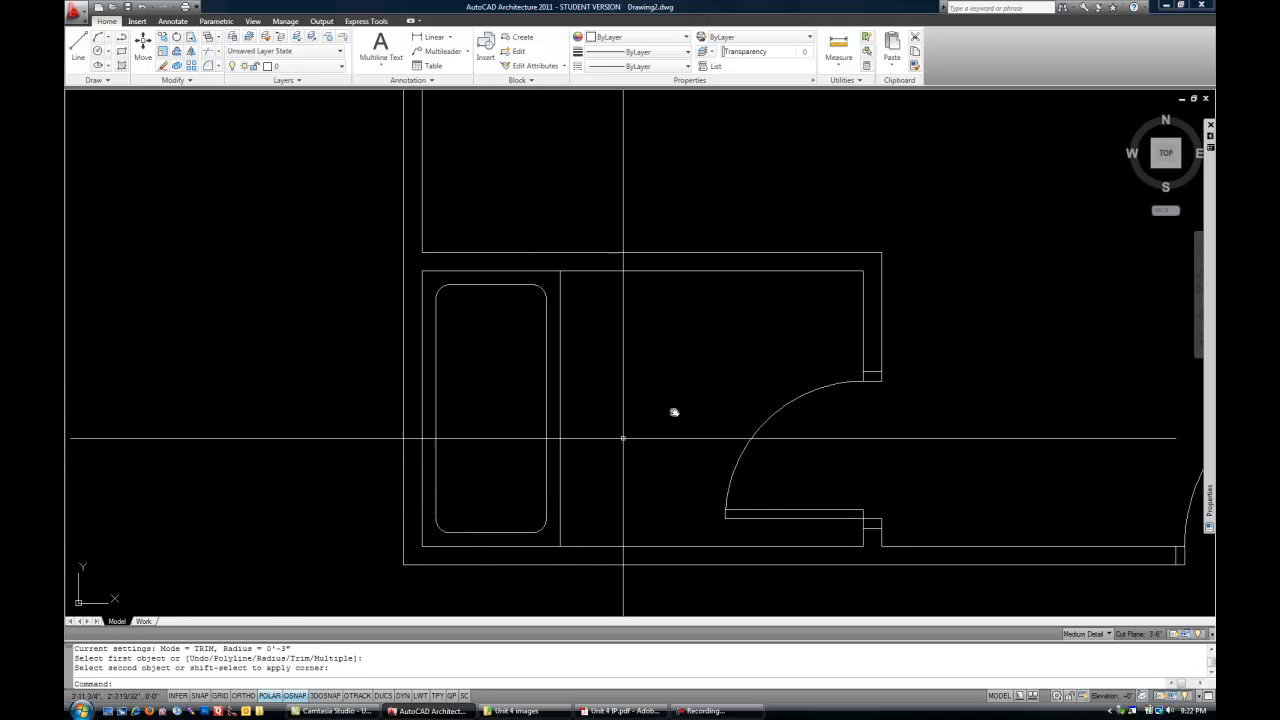
Define a block named bathtub from the rounded basin and the tub's right edge line, excluding the wall line, based at the bathroom's lower-left inner corner.
middle_drag(674, 412, 593, 407)
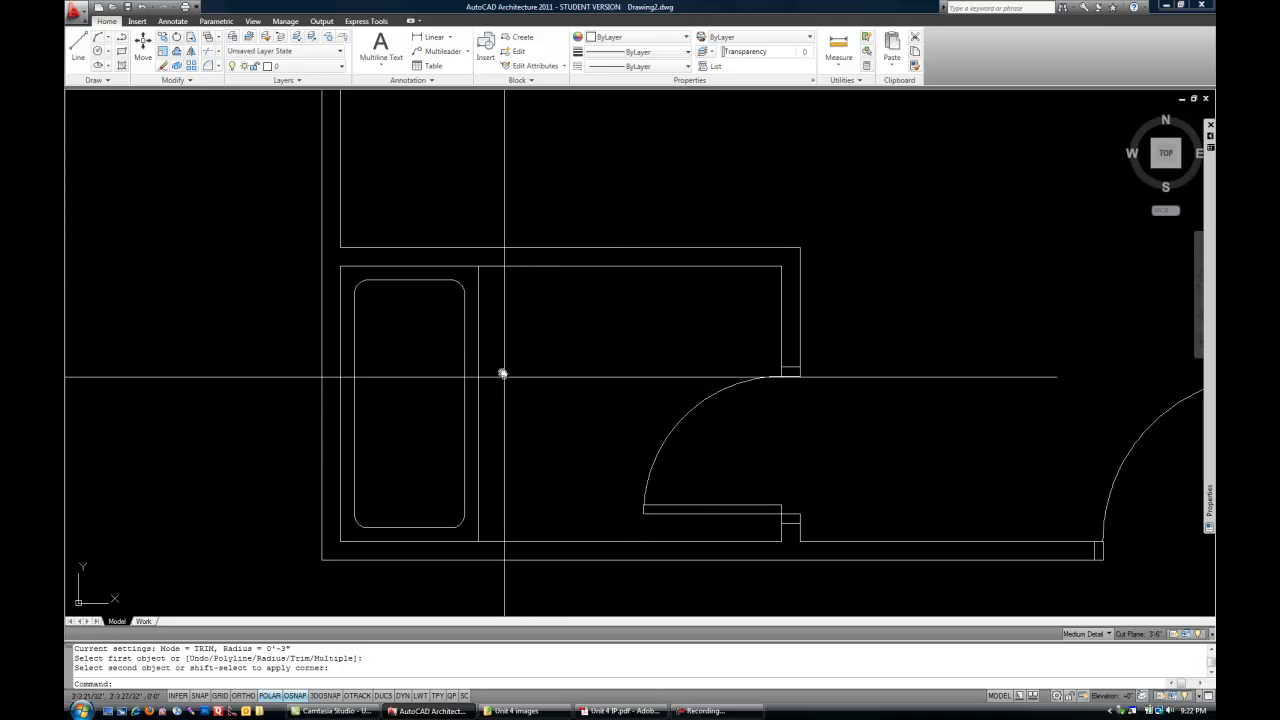
click(334, 260)
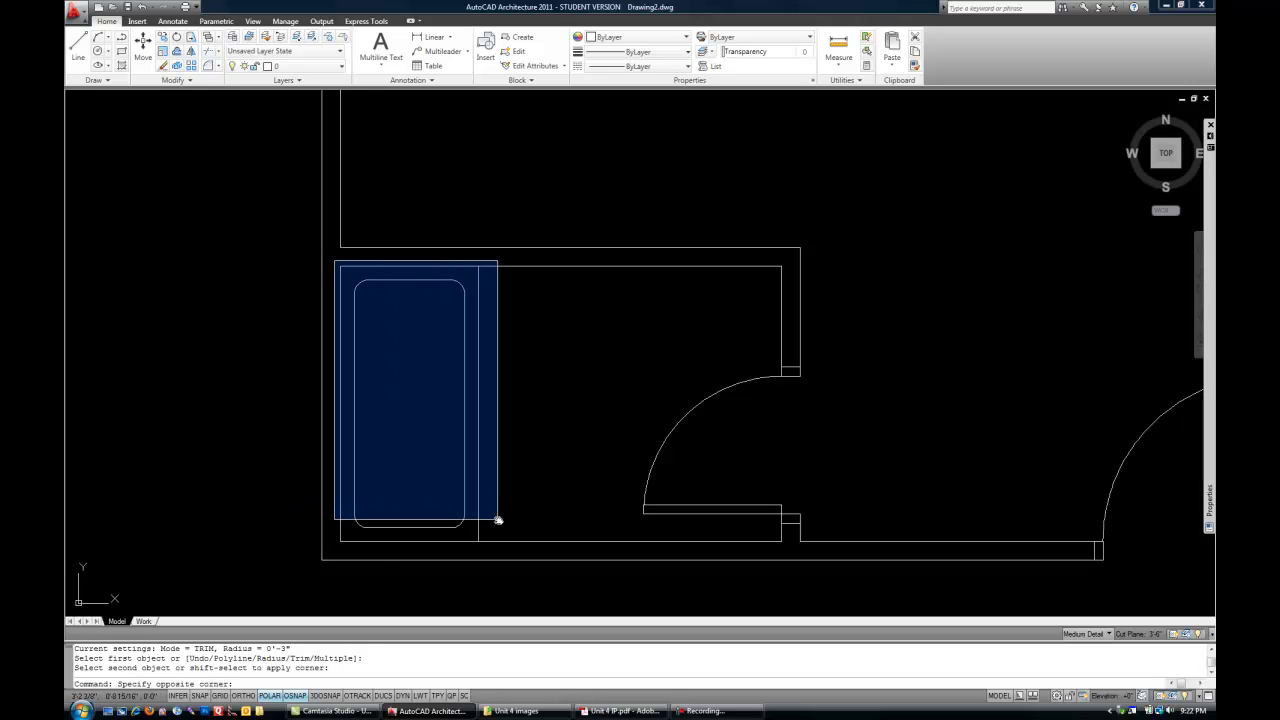
click(514, 551)
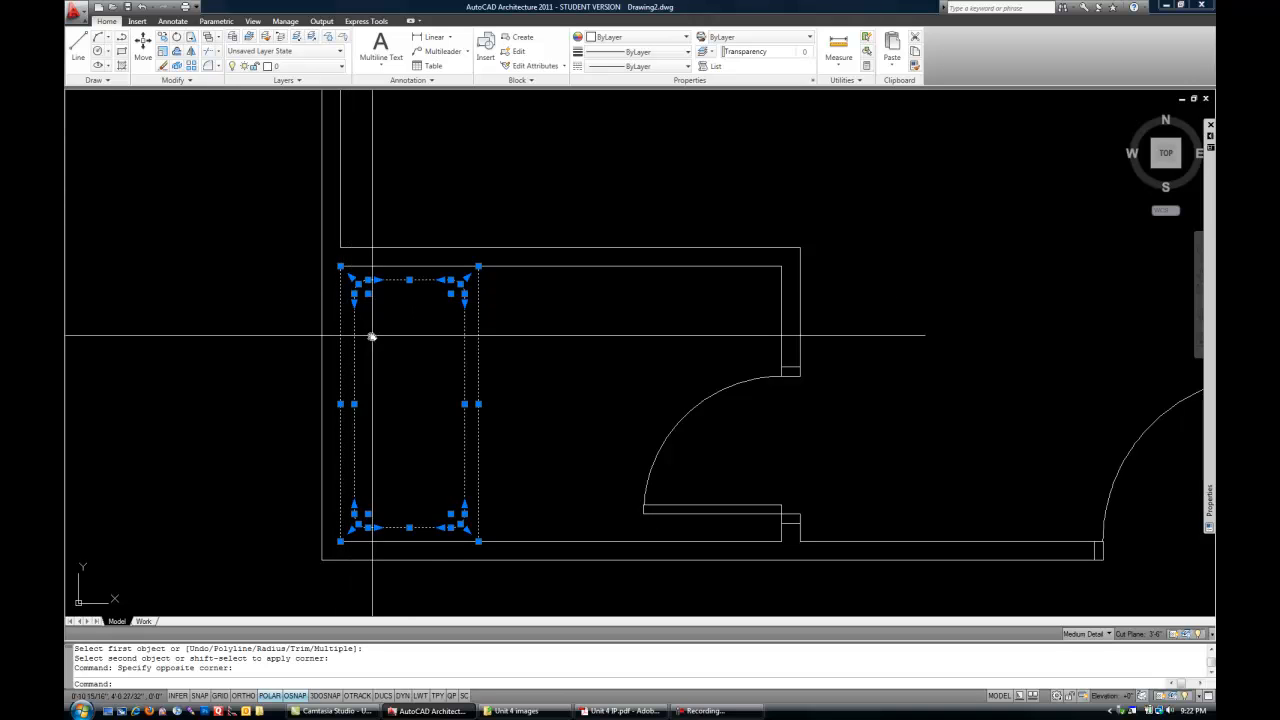
shift+click(341, 315)
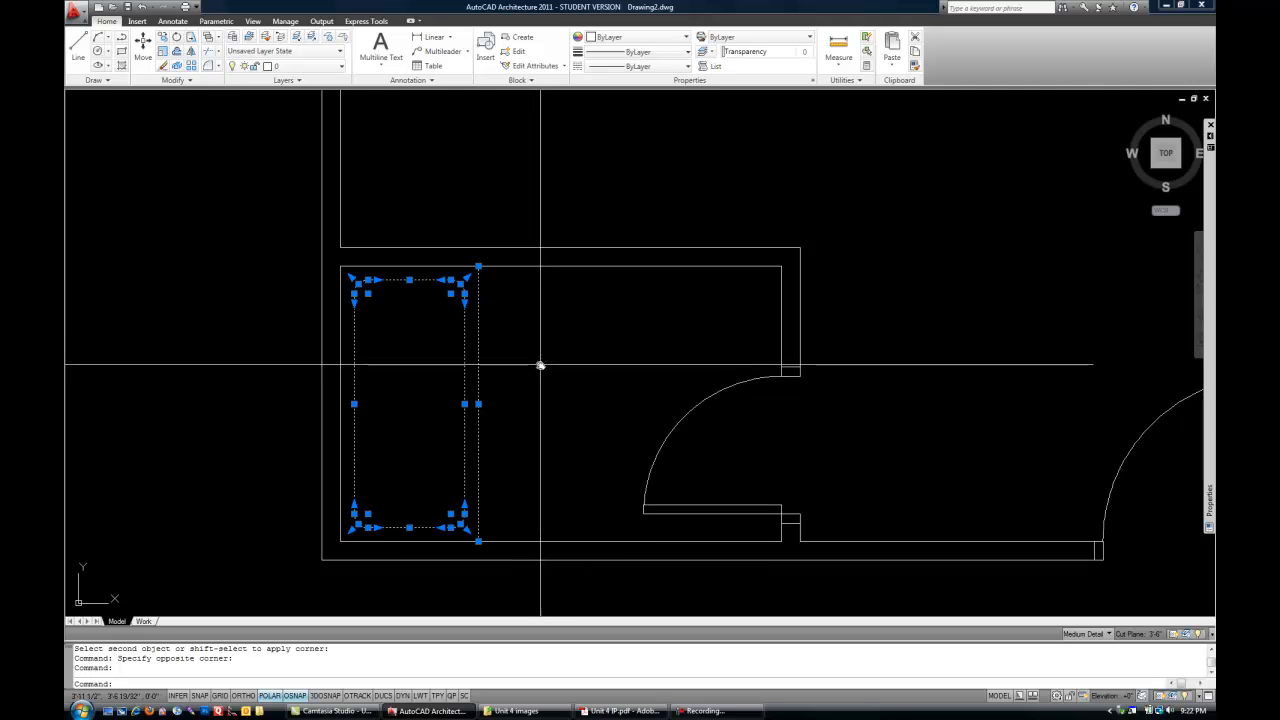
key(Return)
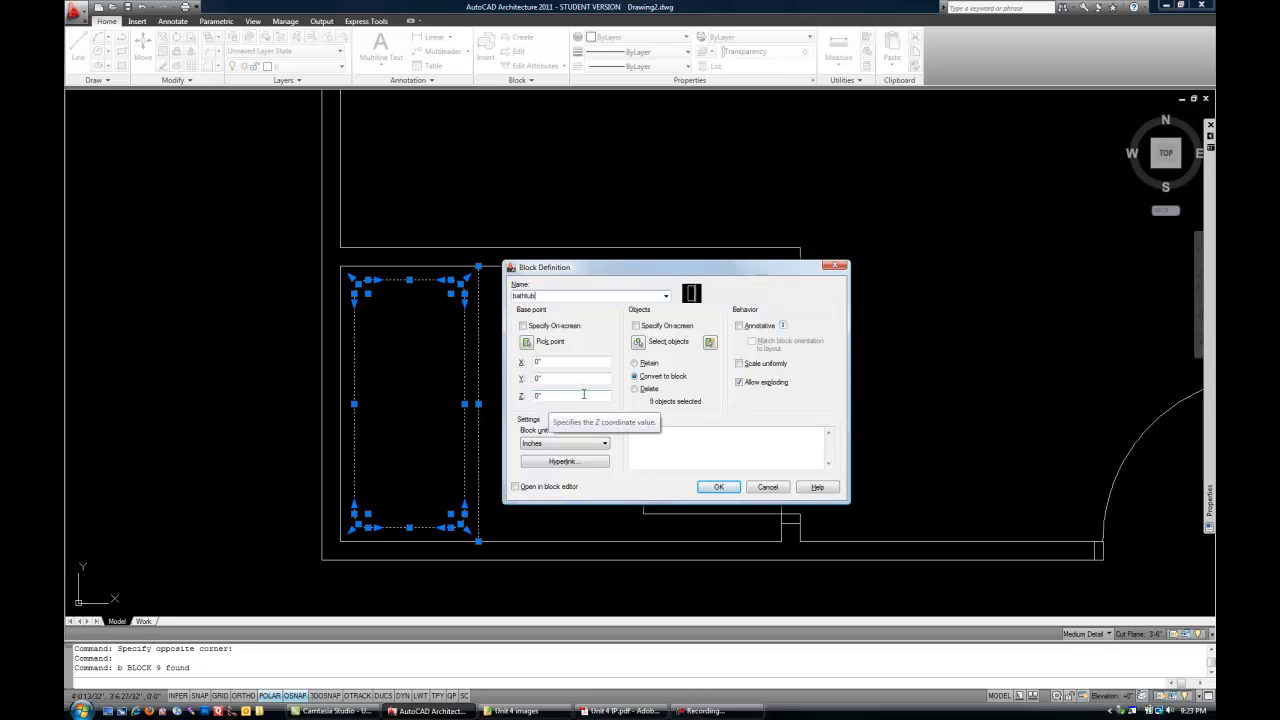
click(527, 342)
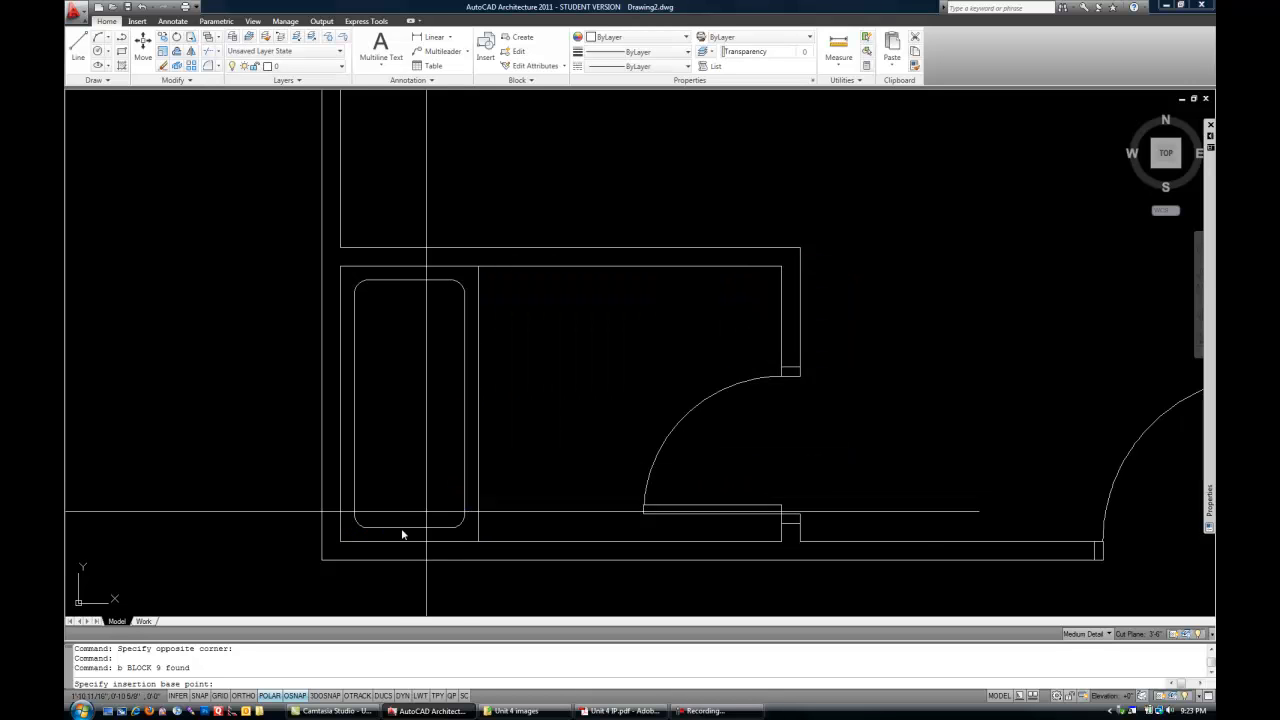
click(341, 543)
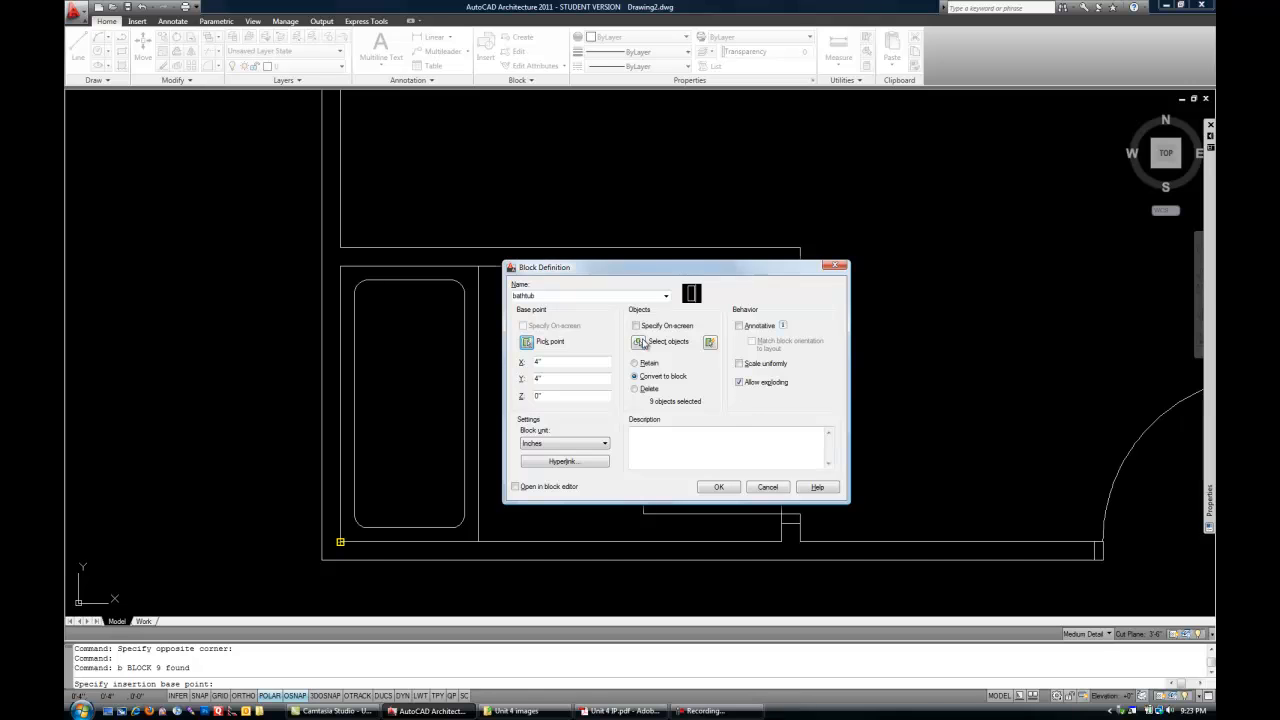
click(724, 486)
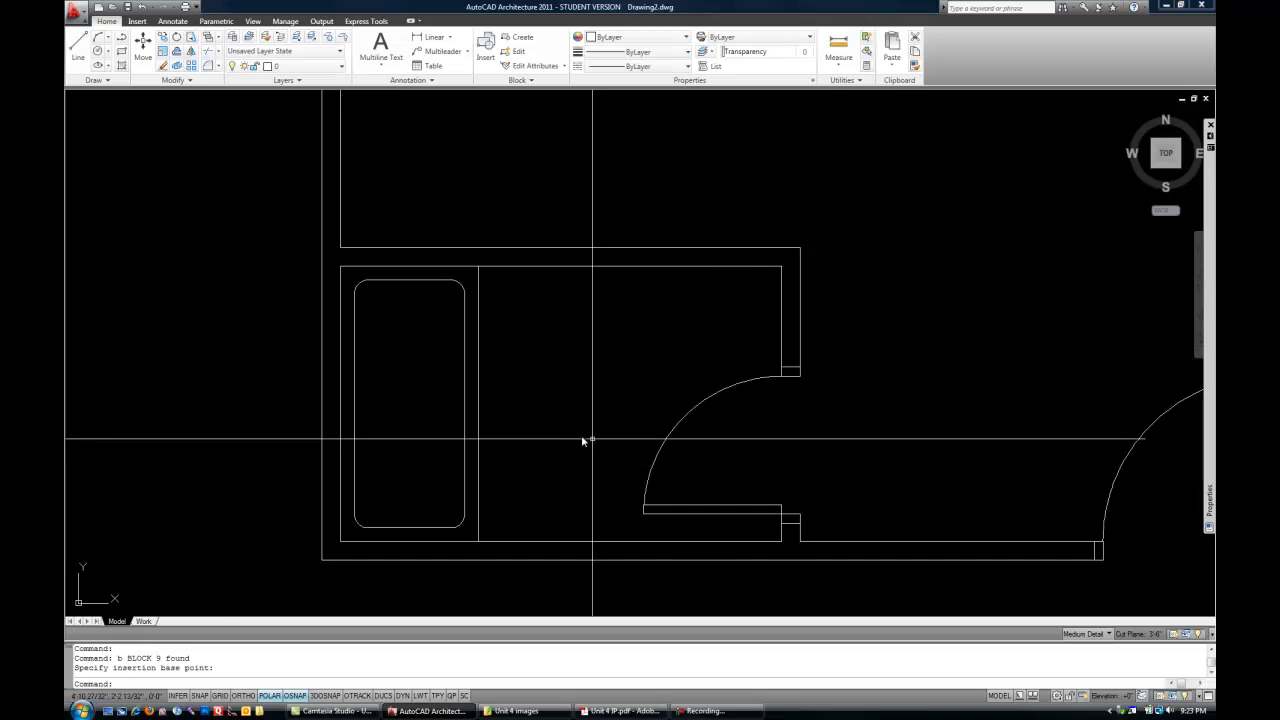